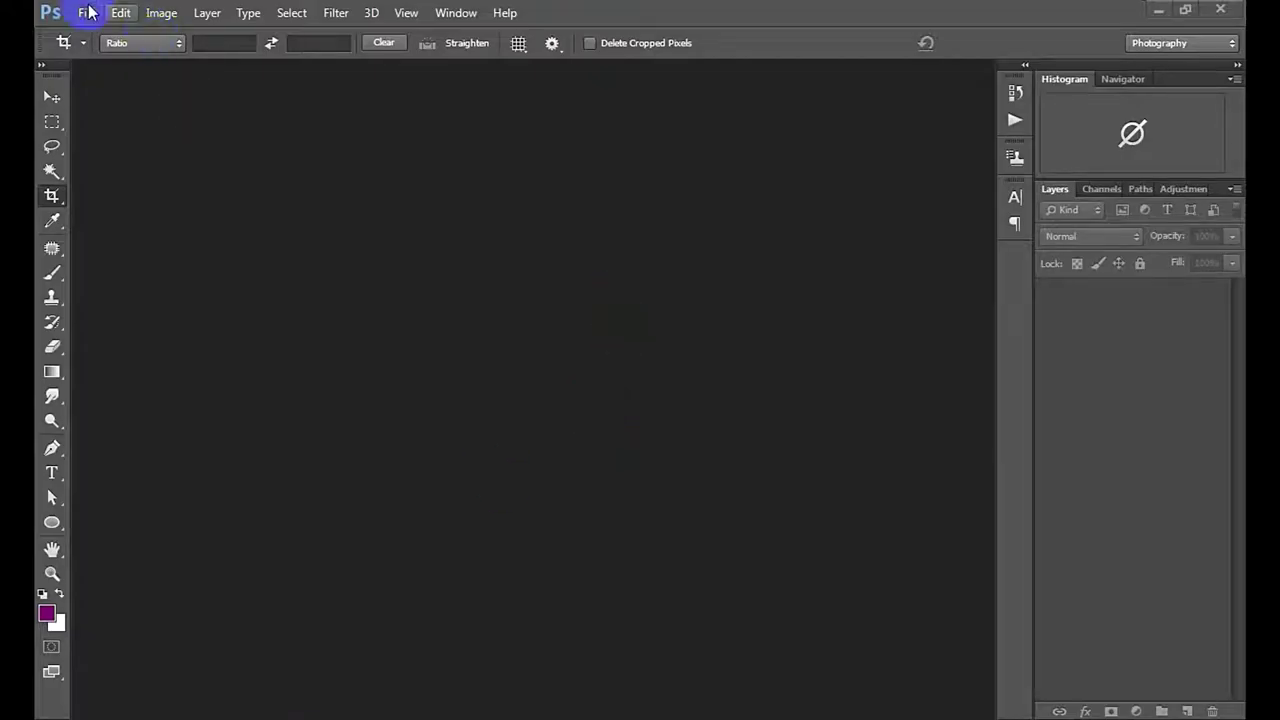
Create a new 5 × 5 inch, 300 ppi RGB document with a white background
left_click(87, 14)
left_click(137, 40)
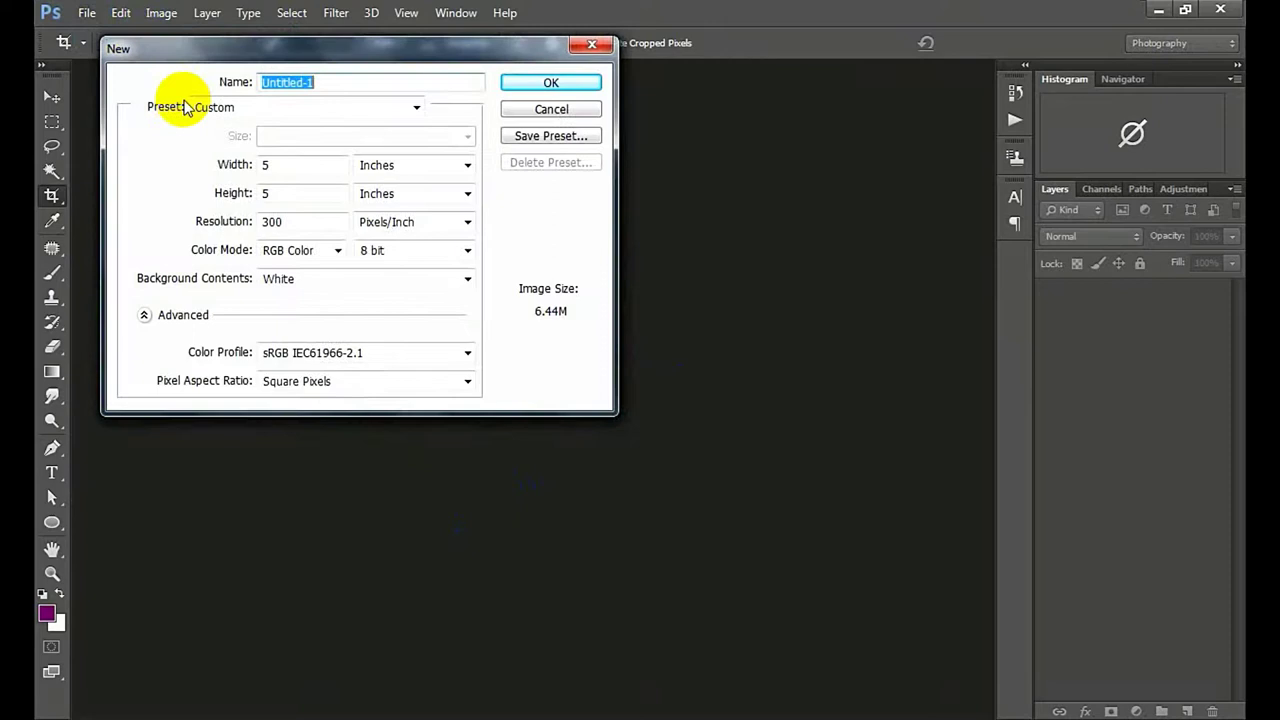
double_click(270, 165)
left_click(466, 165)
left_click(466, 165)
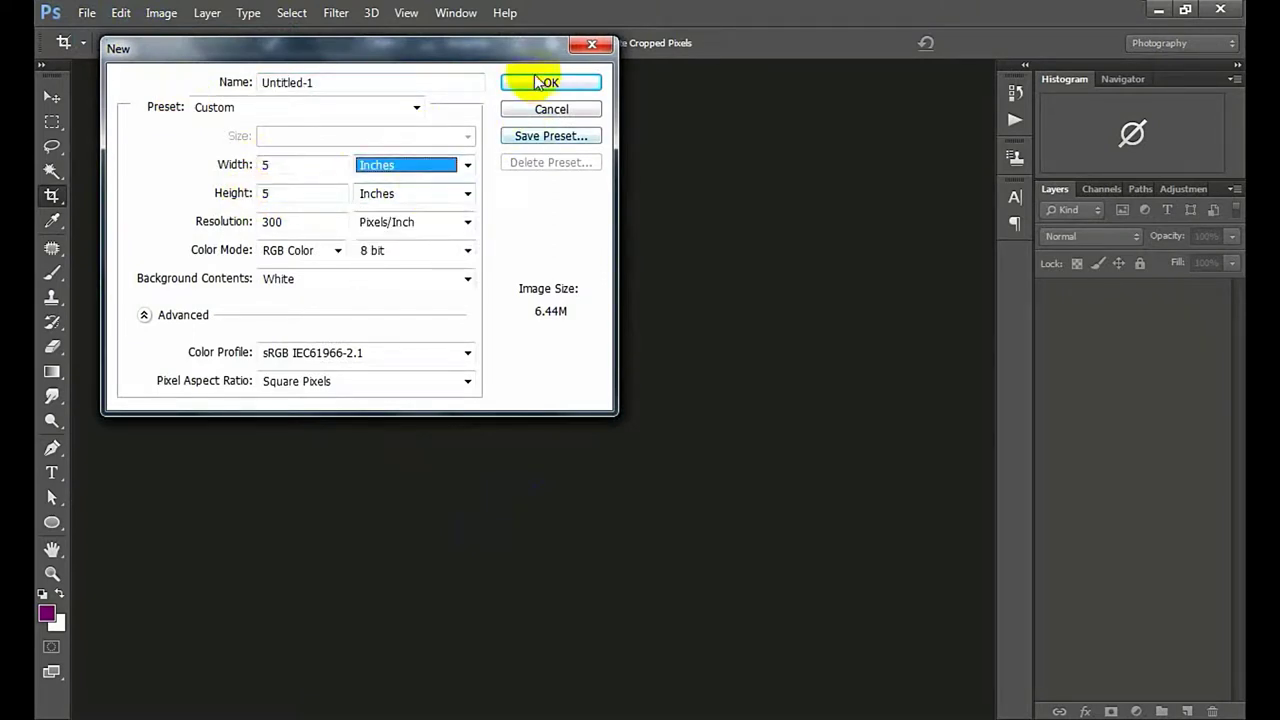
left_click(545, 84)
left_click_drag(234, 72, 457, 74)
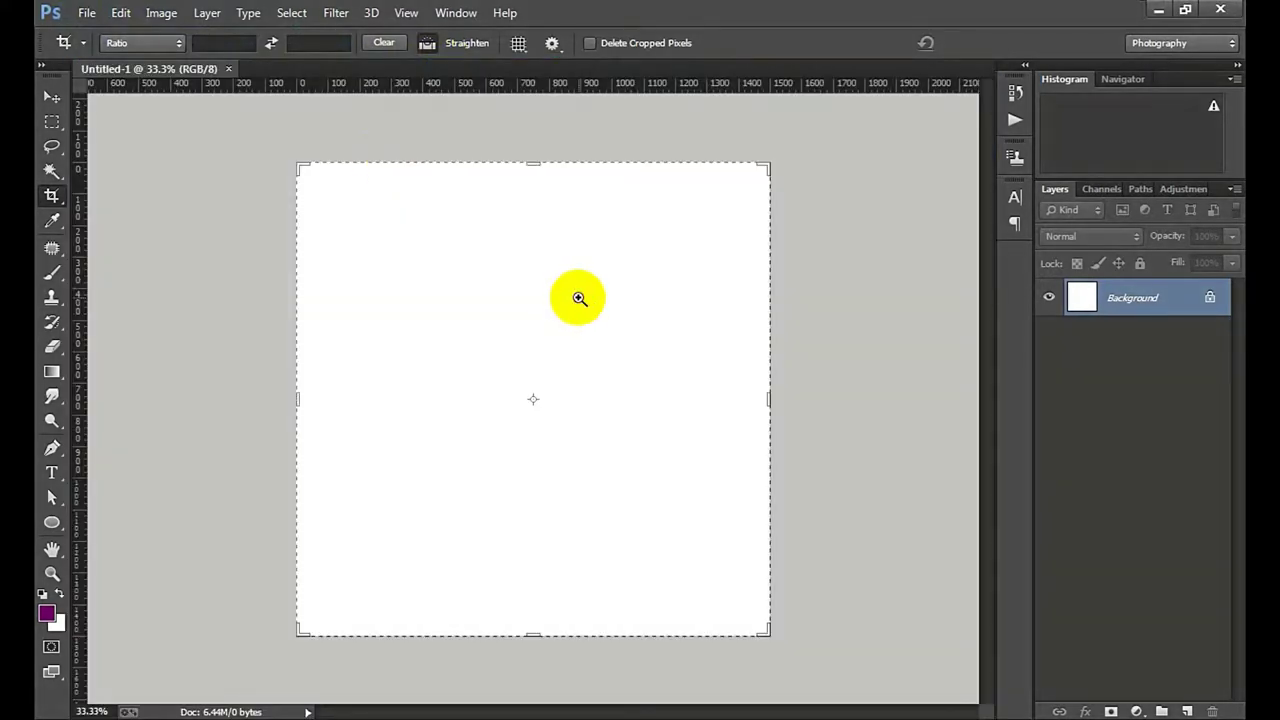
Switch to the Custom Shape Tool and pick the Seal shape from the shape library
left_click(577, 294)
left_click(566, 303, "alt")
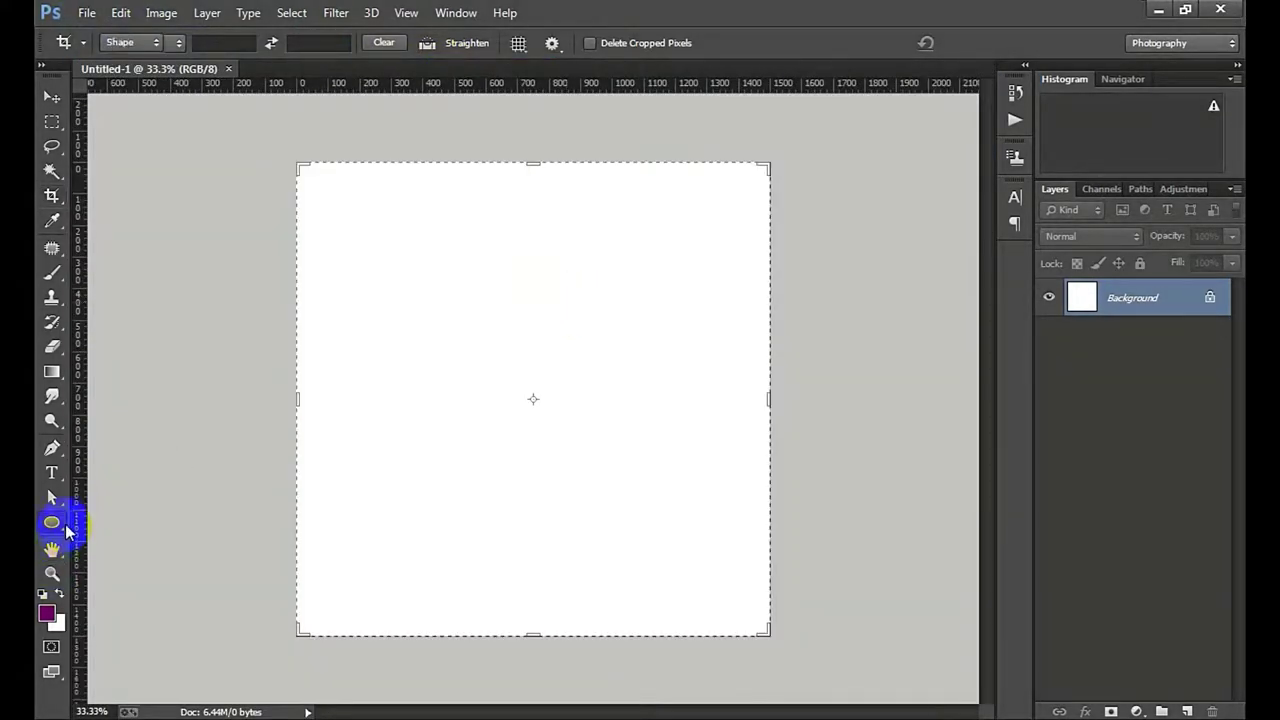
right_click(66, 528)
left_click(191, 609)
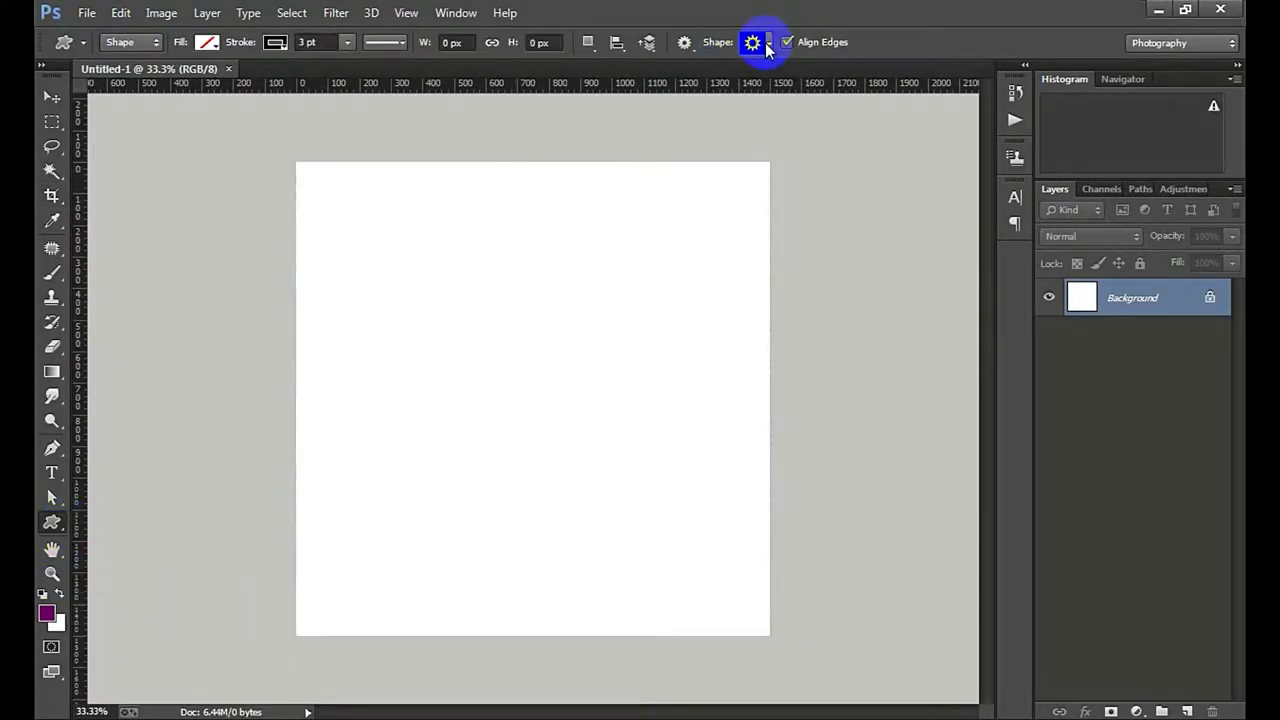
left_click(767, 44)
scroll(714, 300, "down", 1)
scroll(714, 305, "down", 2)
scroll(717, 310, "down", 1)
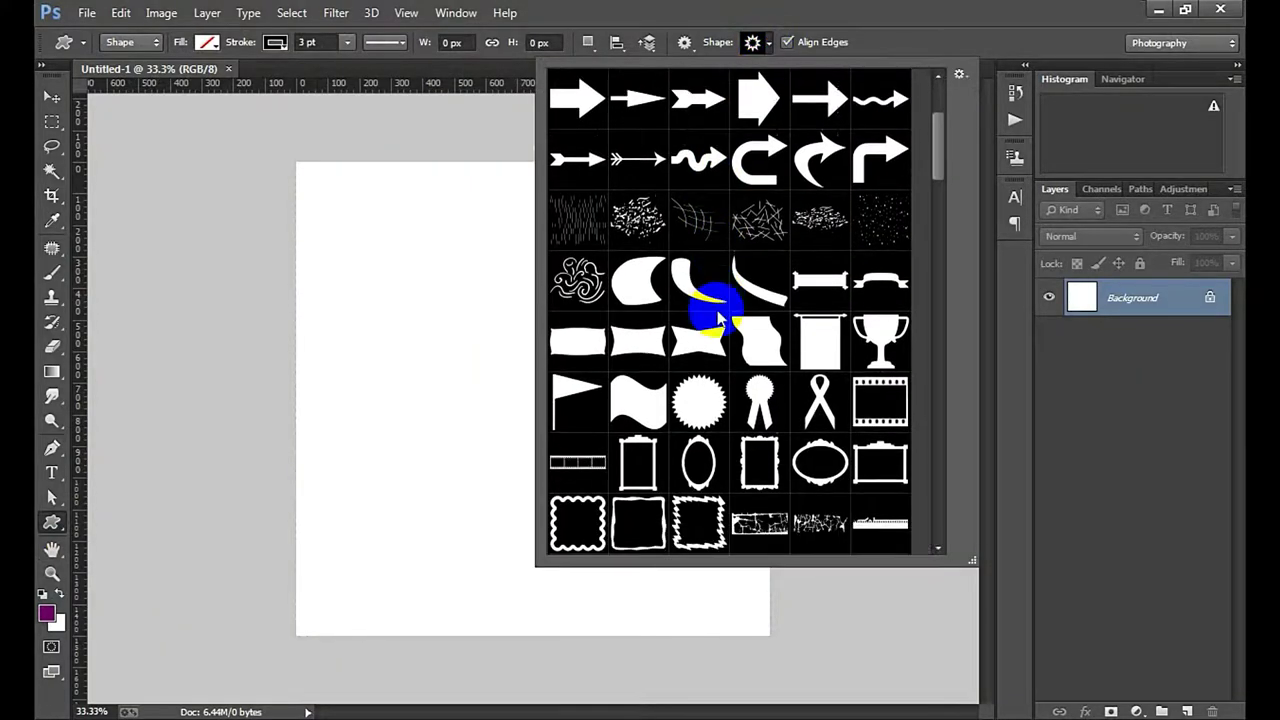
scroll(678, 360, "down", 1)
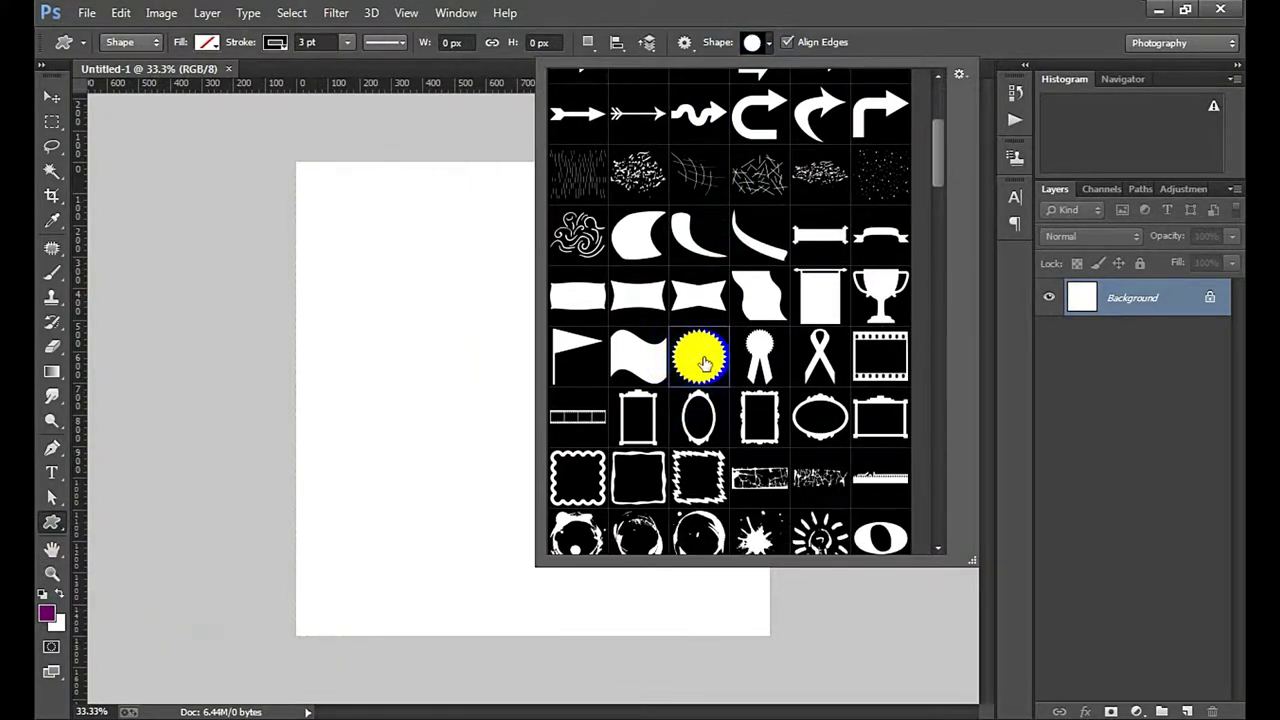
left_click(757, 42)
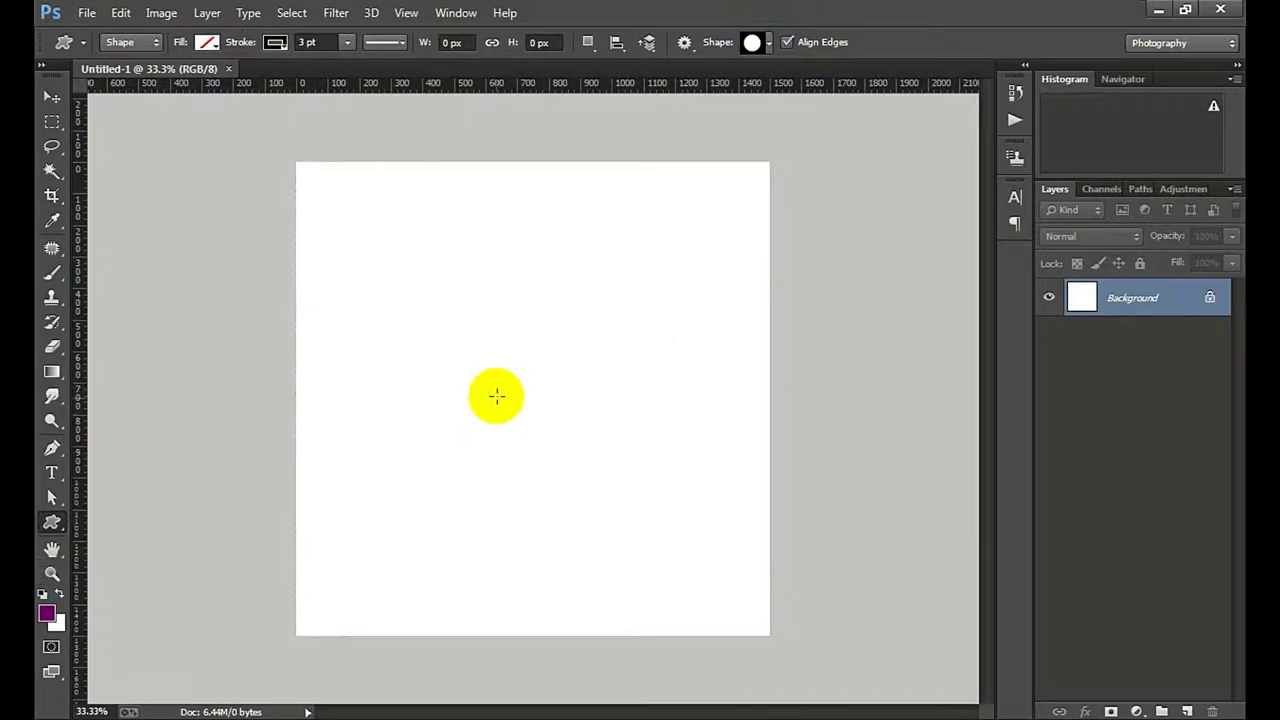
Set the fill to red and place a 100 × 100 px seal shape on the page
left_click(207, 42)
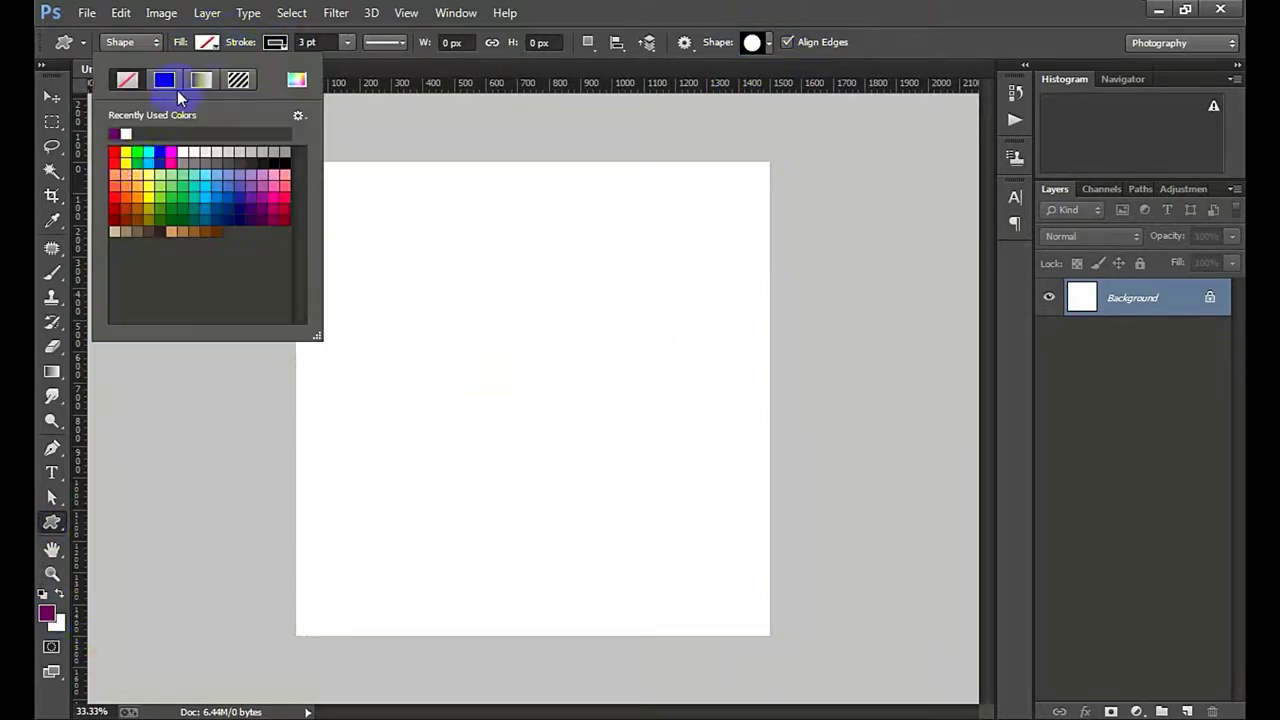
left_click(272, 43)
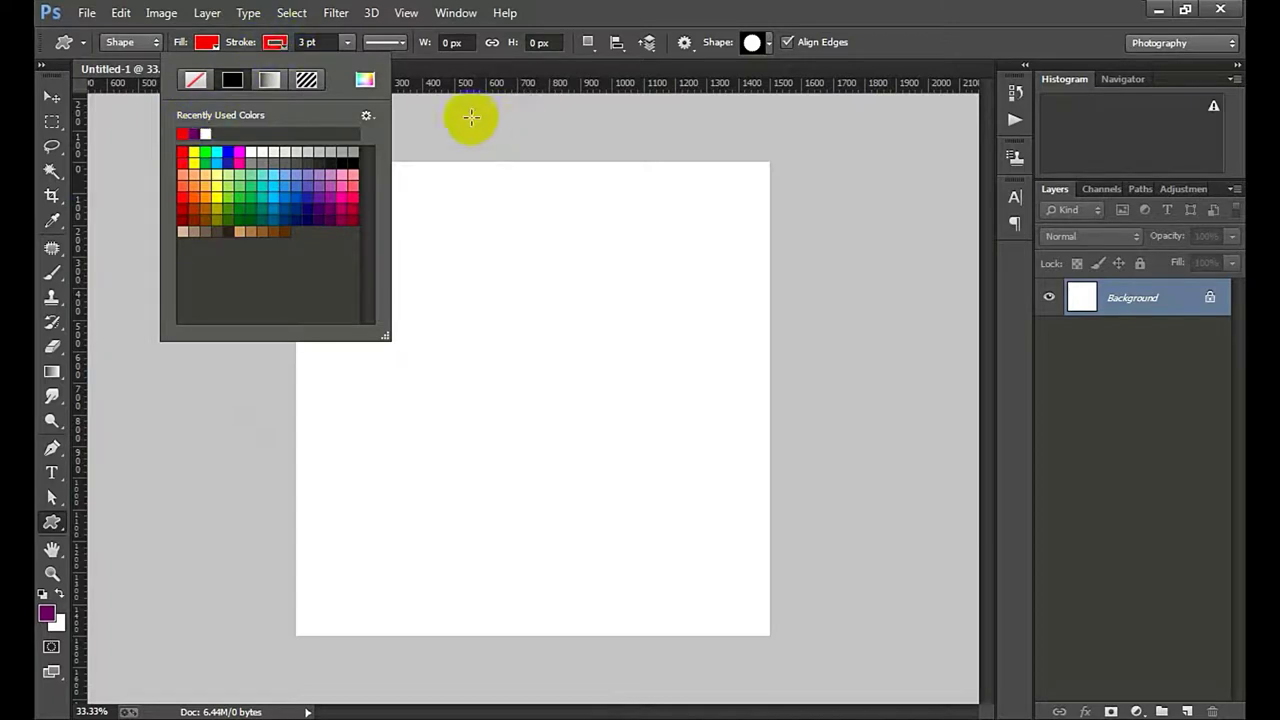
left_click(198, 88)
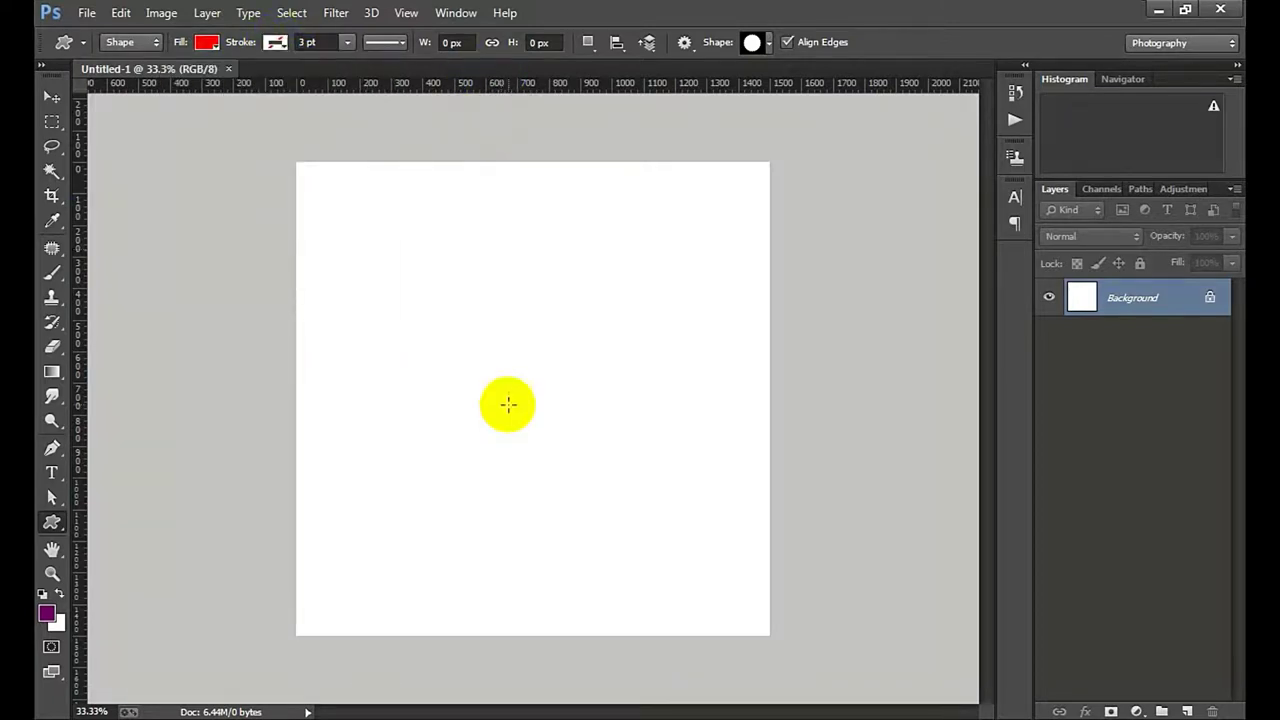
left_click(760, 42)
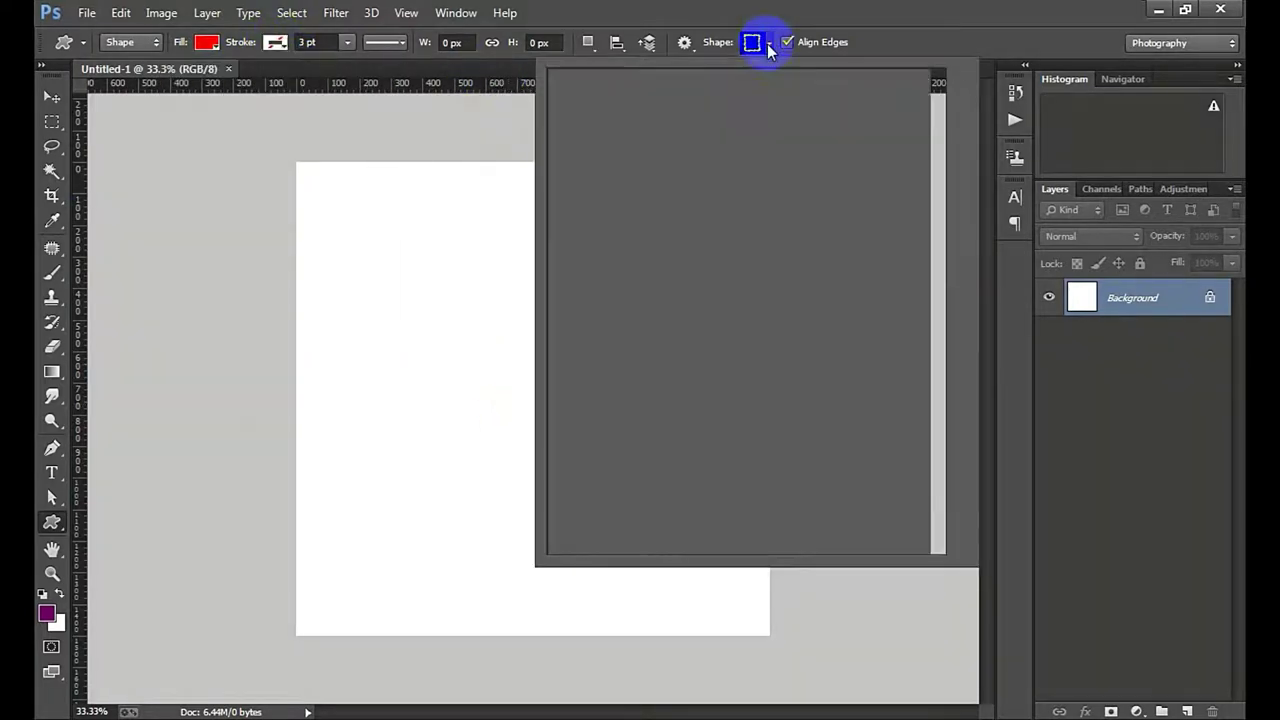
left_click(695, 367)
left_click(485, 352)
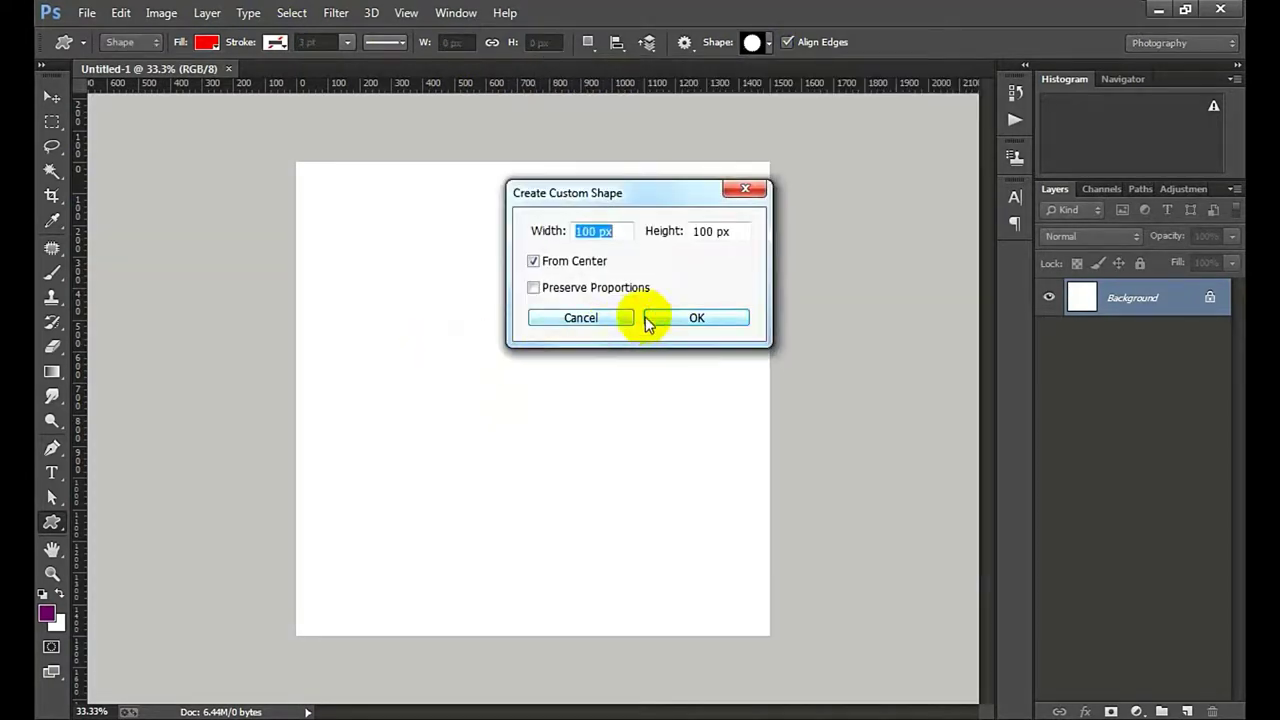
left_click(689, 318)
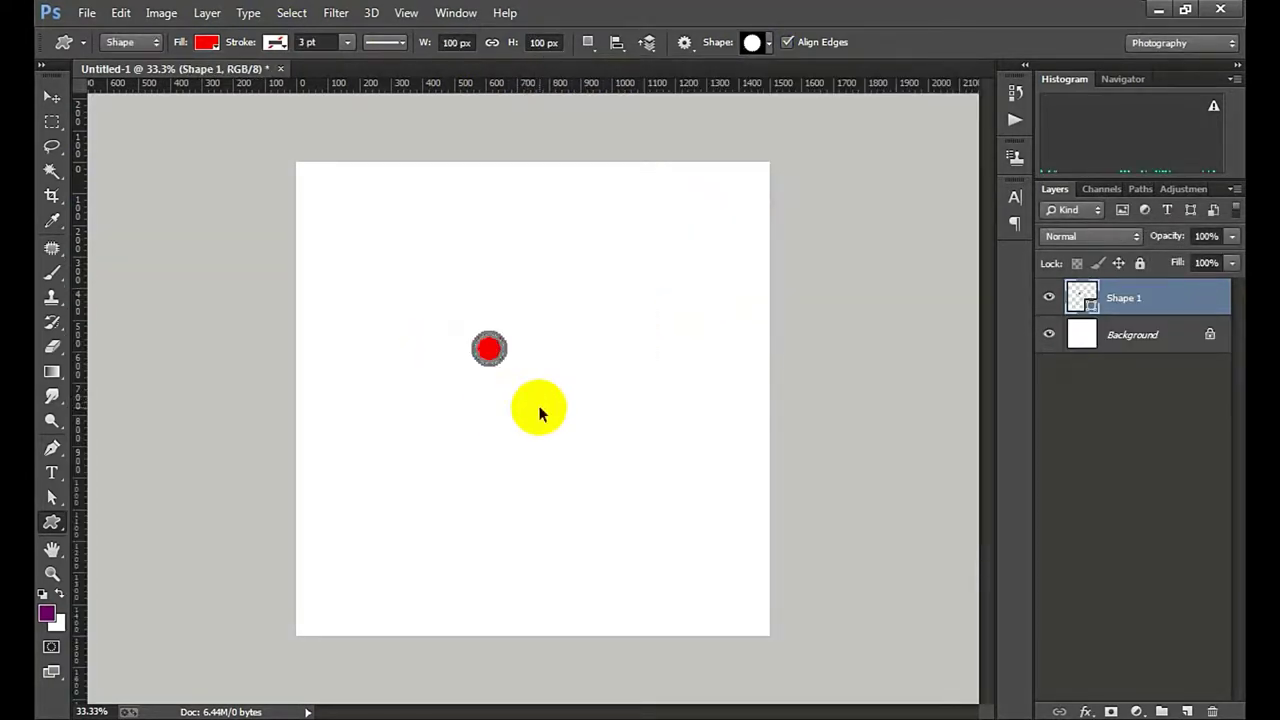
Scale the seal up to about 1234% and centre it on the page
key("ctrl+t")
left_click_drag(507, 365, 652, 508)
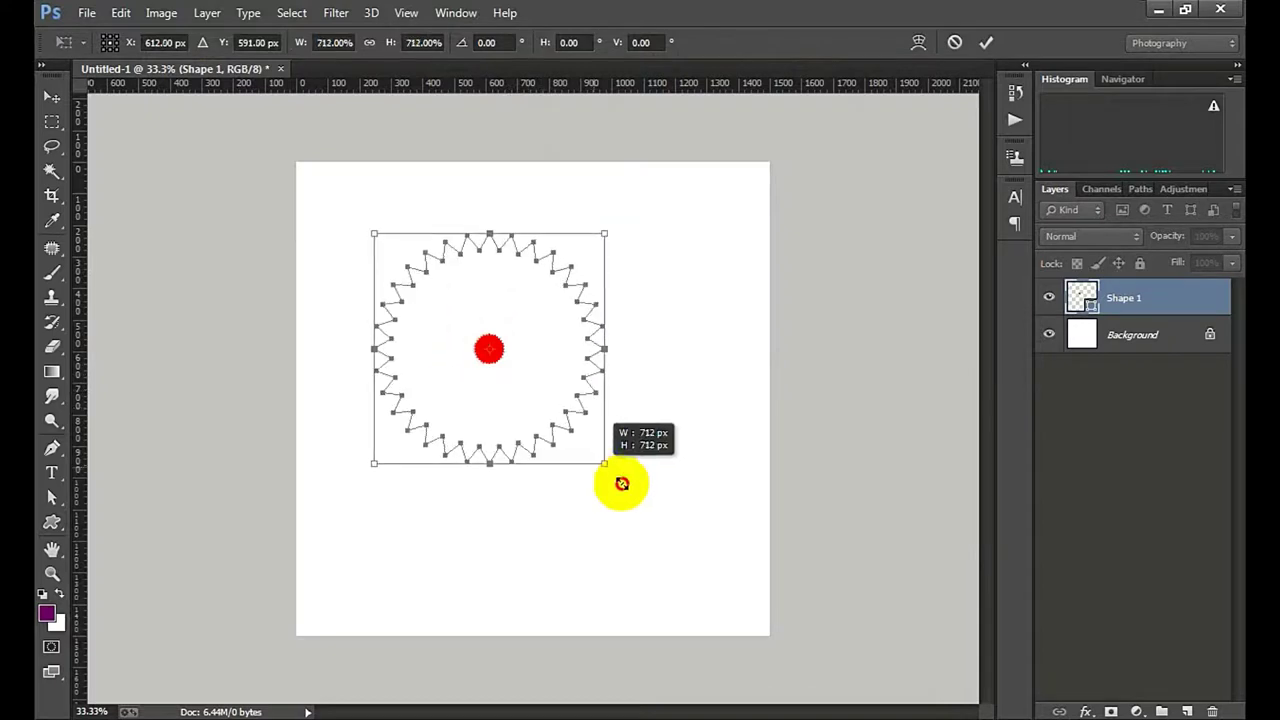
left_click_drag(549, 374, 586, 394)
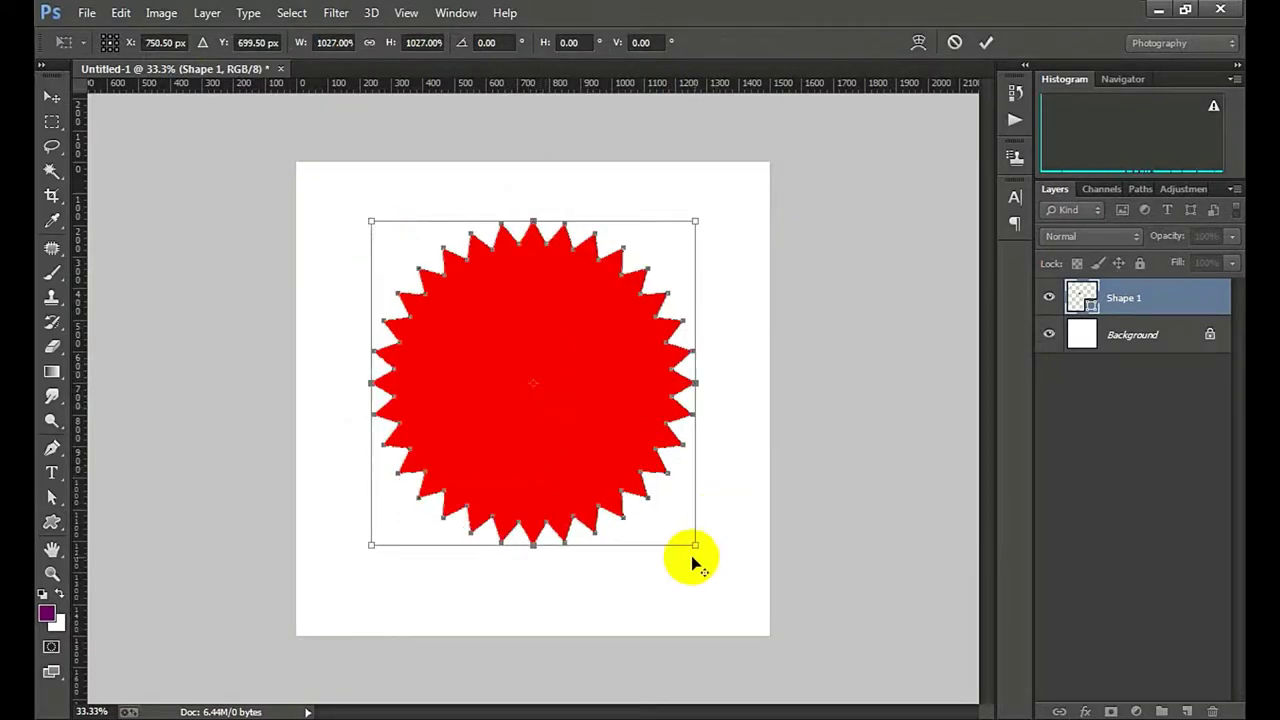
left_click_drag(698, 545, 728, 580)
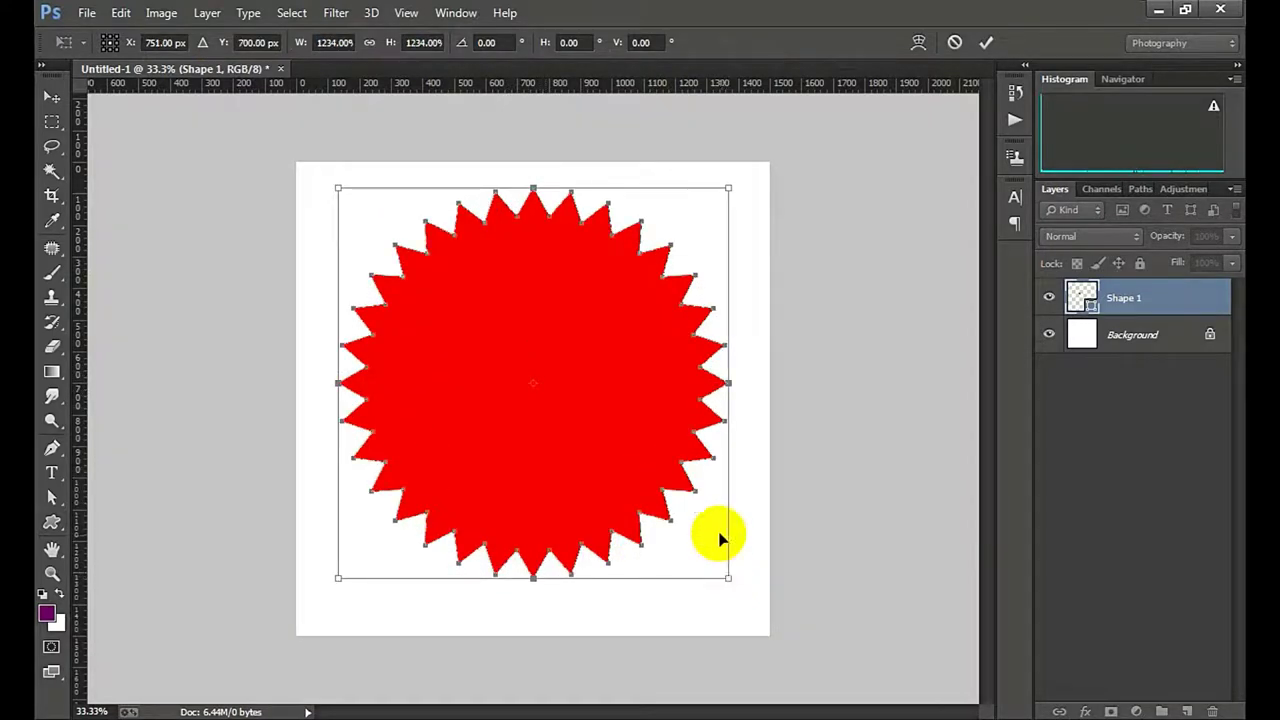
key("shift+Down")
key("shift+Down")
key("shift+Down")
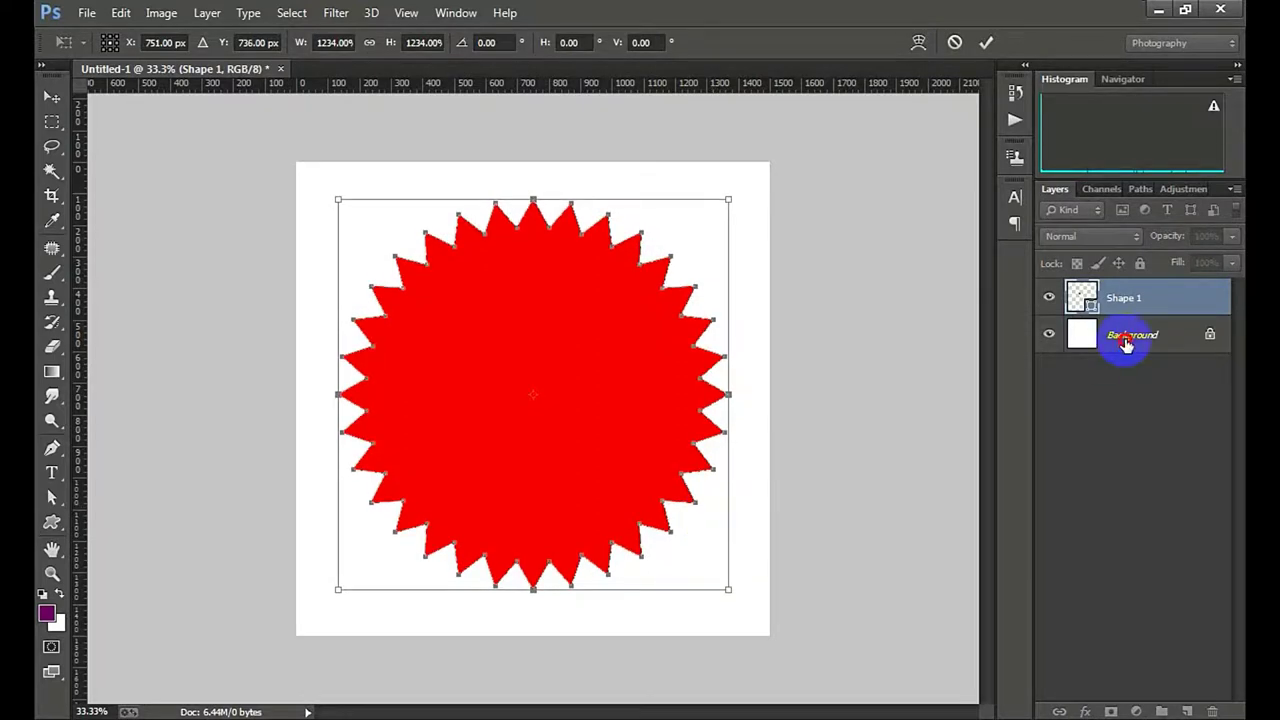
left_click(985, 42)
Select the Background layer and zoom in and out to inspect the enlarged seal
left_click(1130, 334)
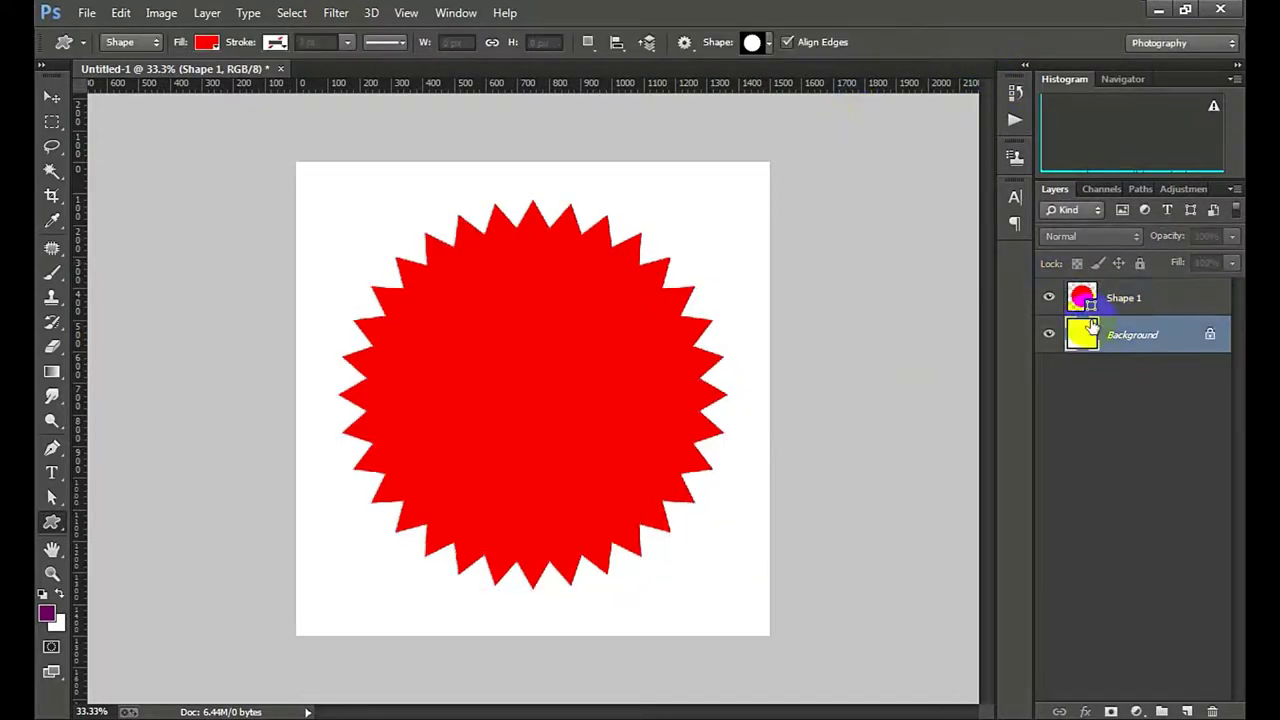
left_click(508, 358, "ctrl")
left_click(508, 358, "ctrl+alt")
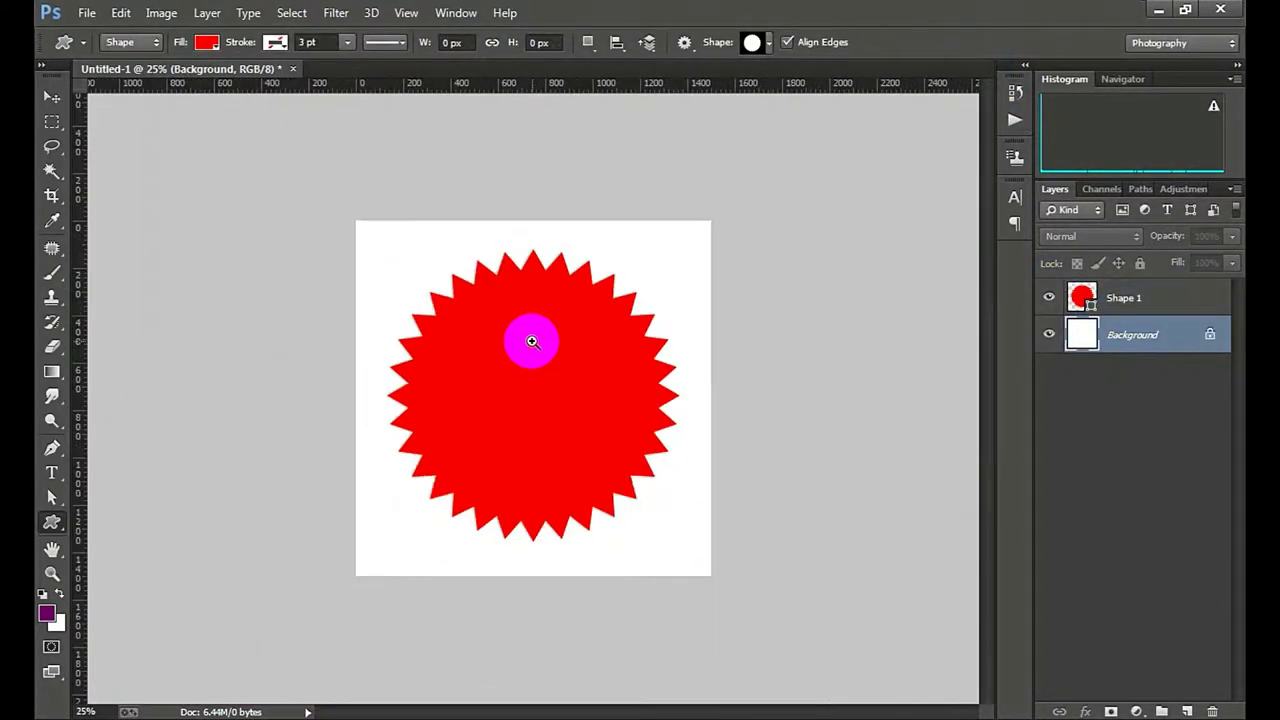
left_click(532, 341, "ctrl")
left_click(532, 341, "ctrl")
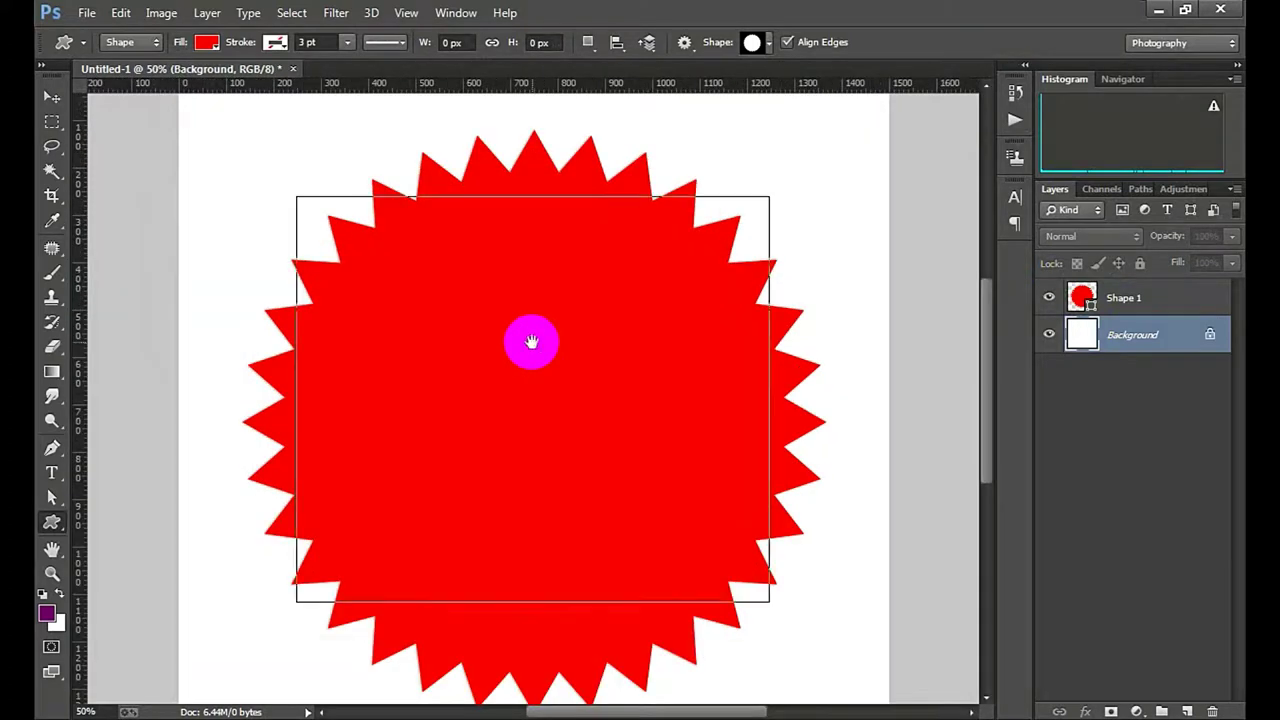
left_click(594, 414, "ctrl+alt")
right_click(52, 522)
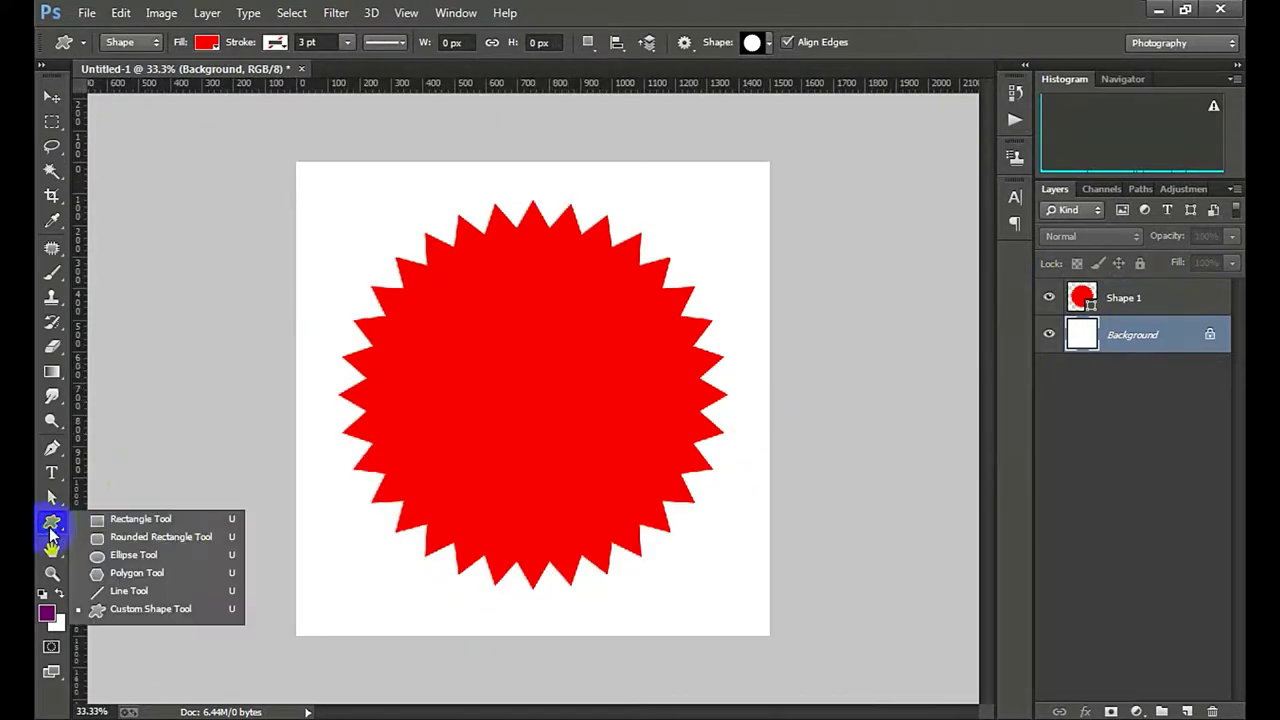
Draw a no-fill outlined circle over the seal with the Ellipse Tool
left_click(160, 551)
left_click(208, 44)
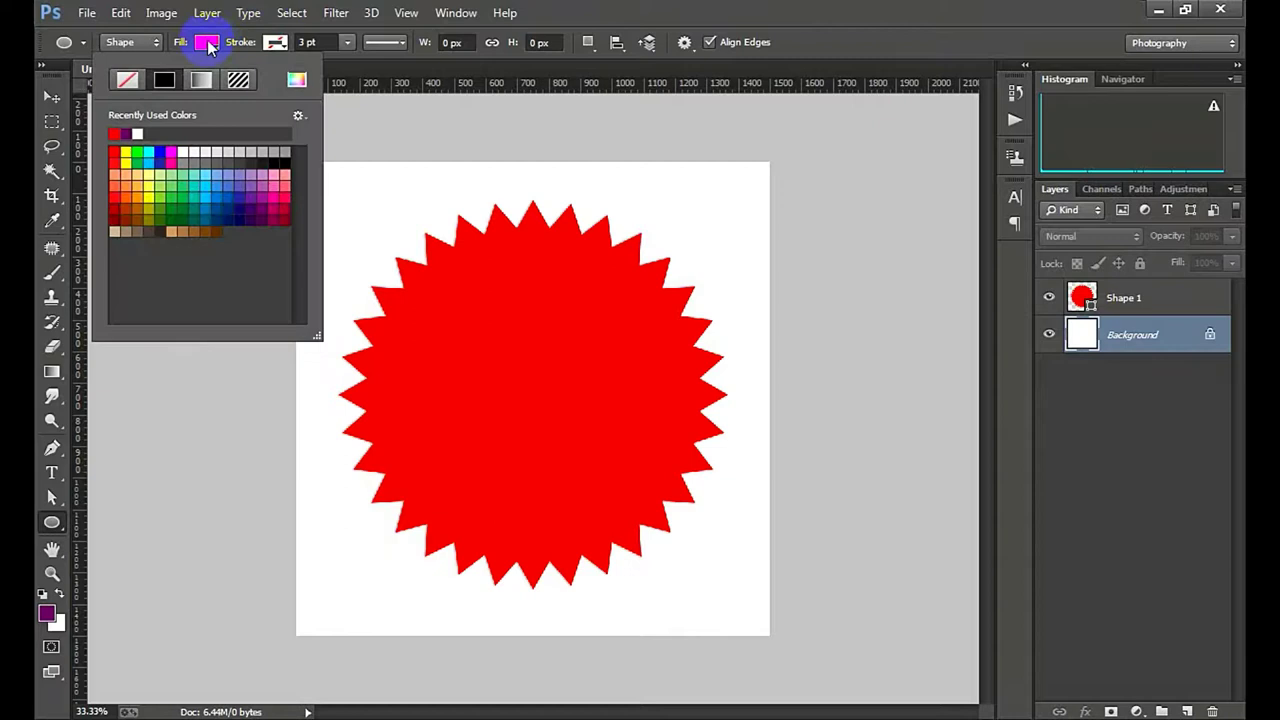
left_click(127, 81)
left_click(276, 44)
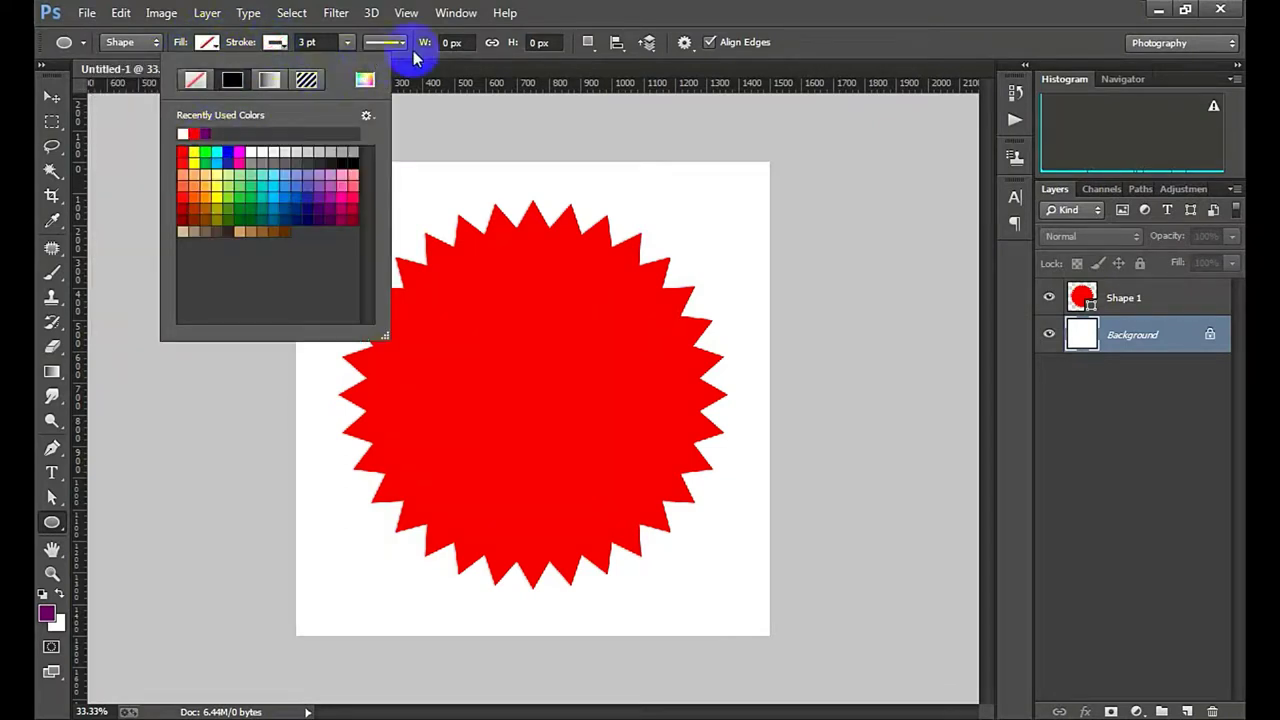
left_click(345, 45)
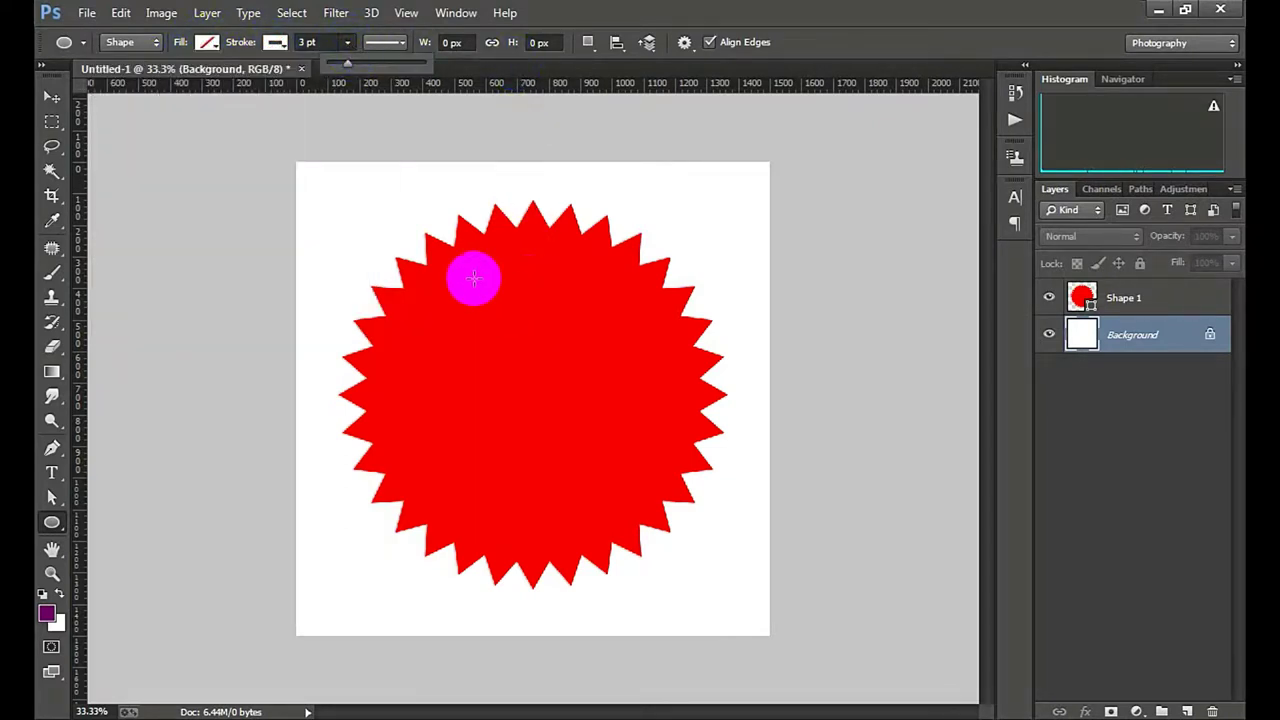
left_click(330, 95)
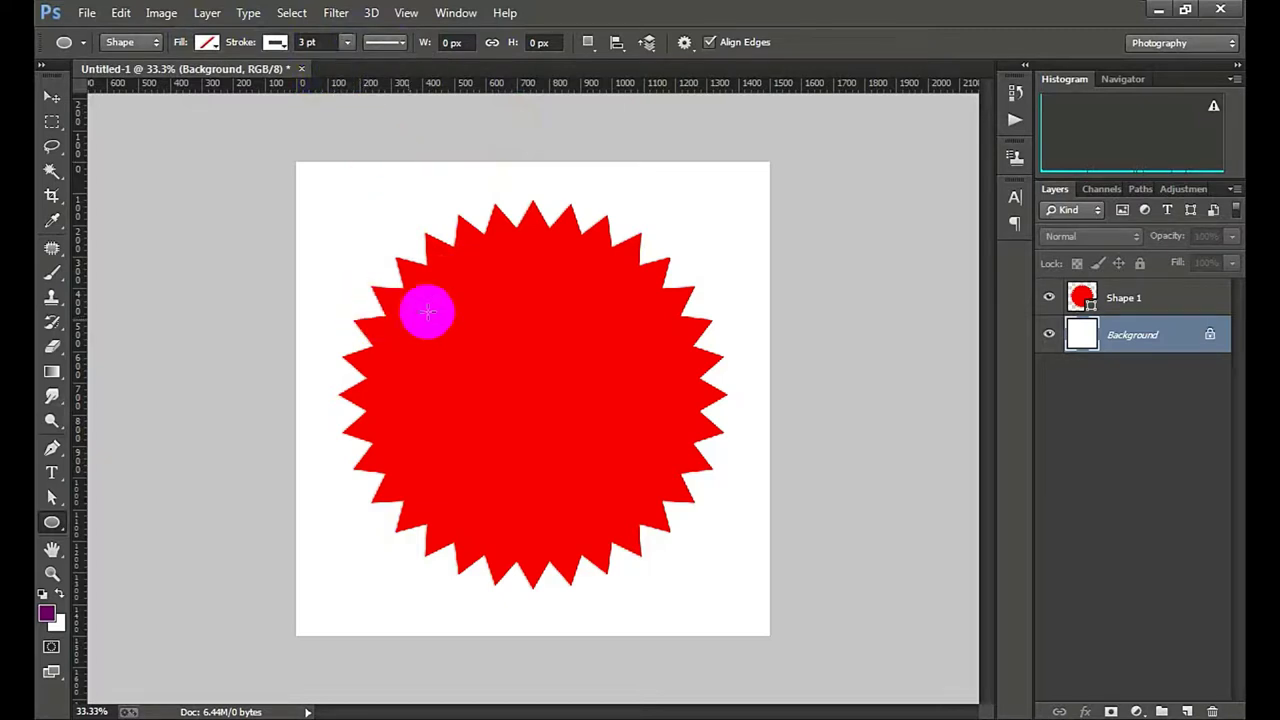
left_click_drag(437, 295, 577, 437)
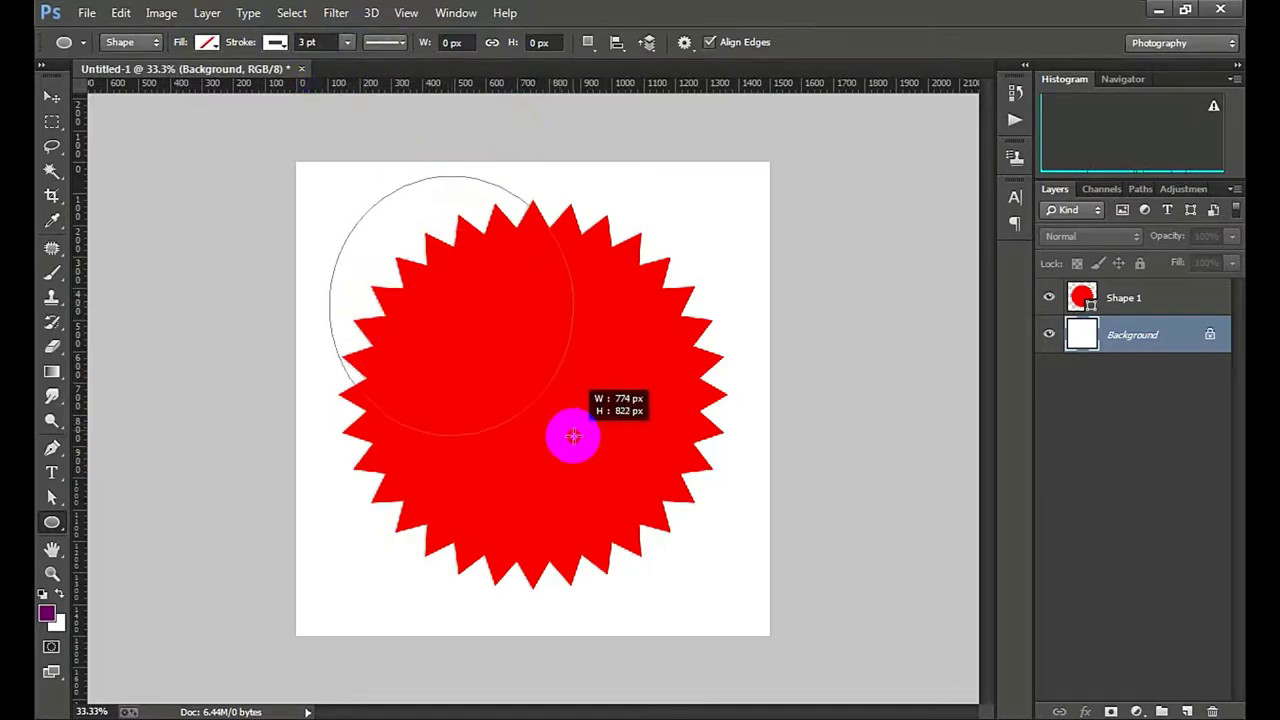
Move the circle to the starburst's centre and enlarge it evenly
key("ctrl+t")
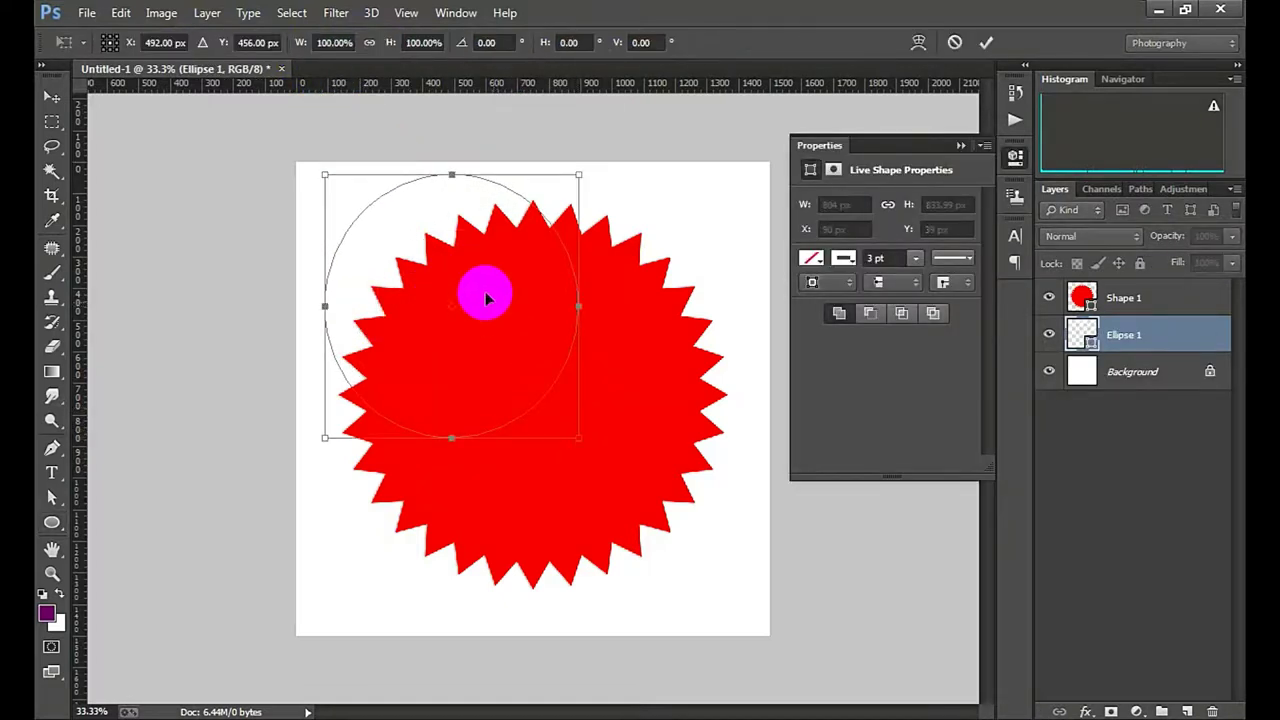
left_click_drag(486, 294, 567, 382)
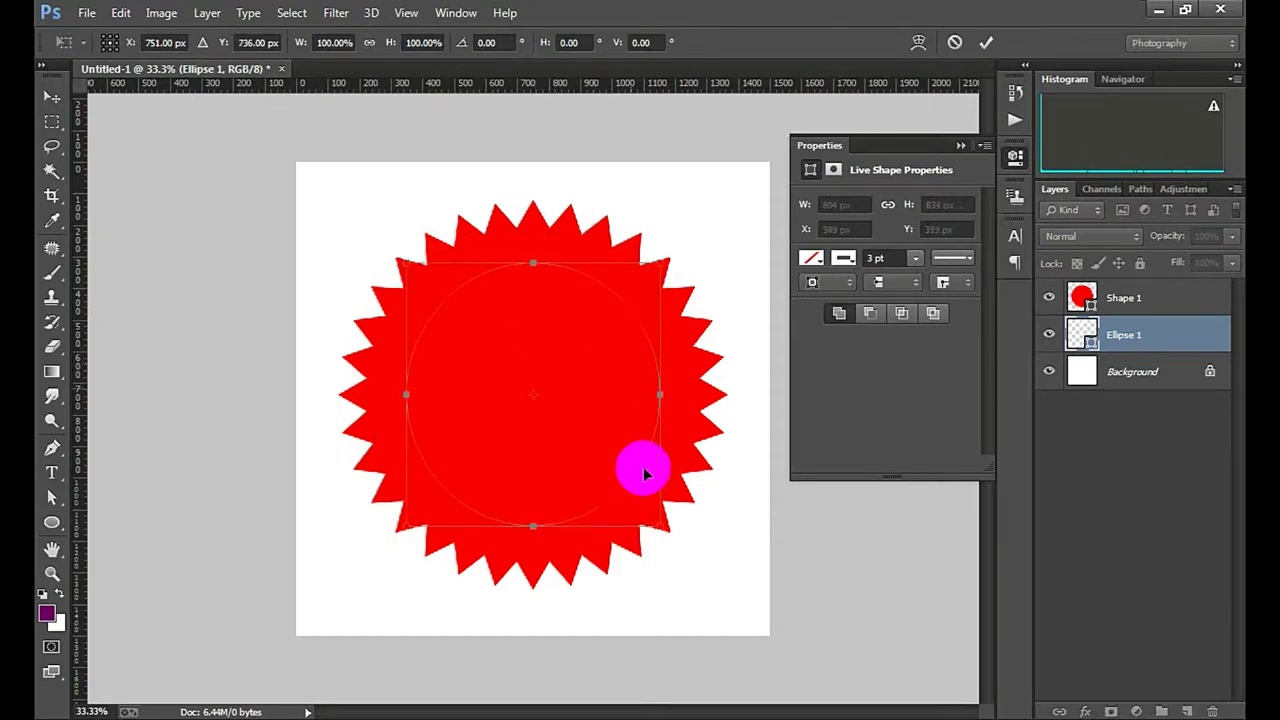
left_click_drag(661, 526, 674, 541)
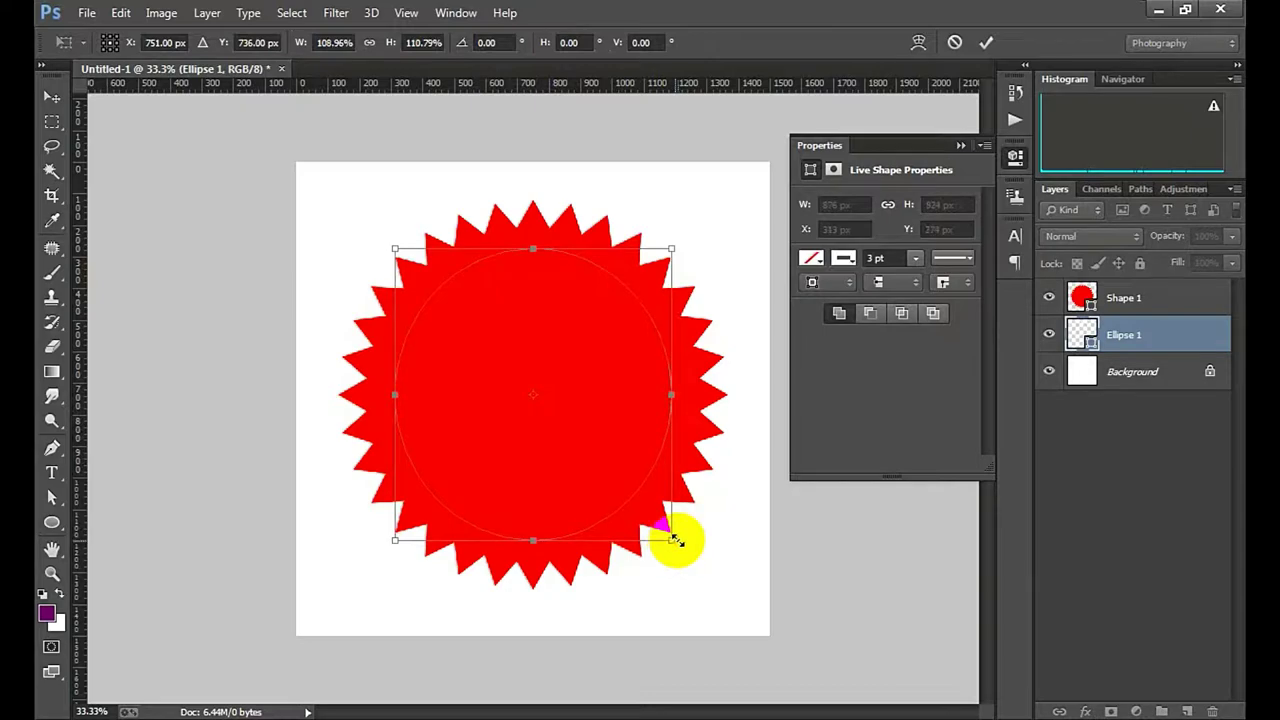
key("Return")
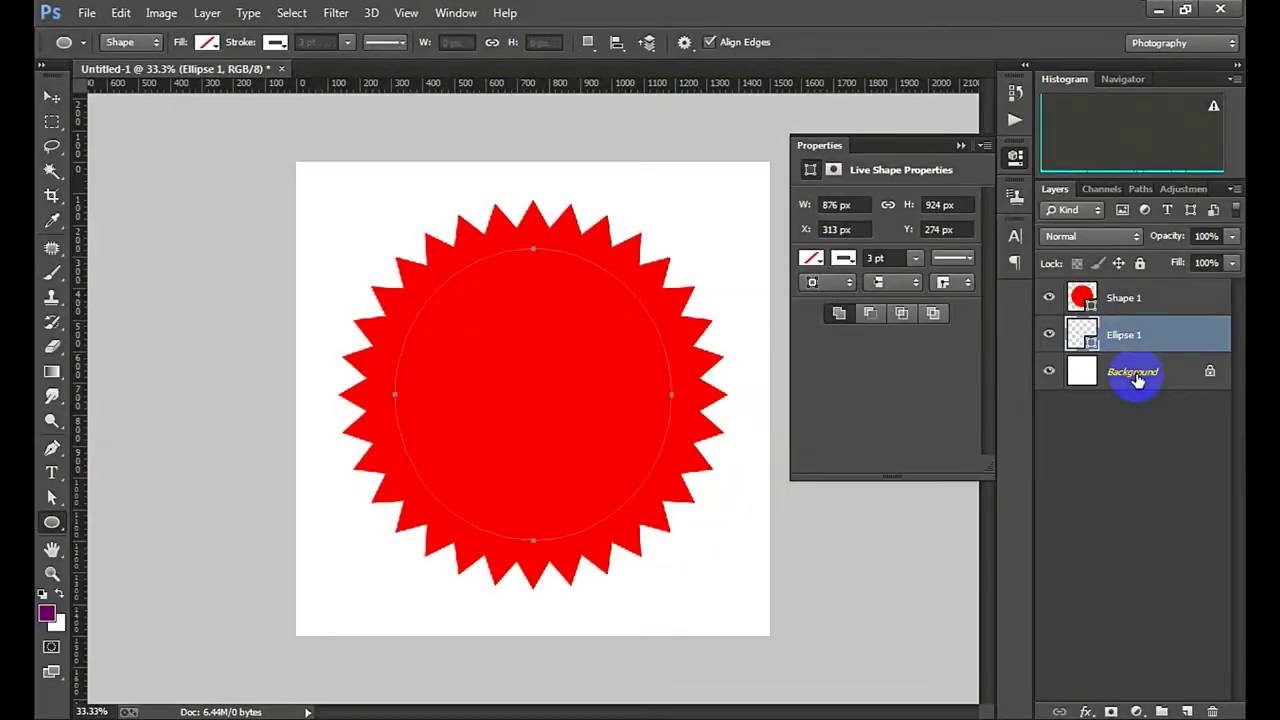
Feather the Ellipse 1 mask edge to about 57 px in Properties
left_click(1137, 371)
left_click(1137, 340)
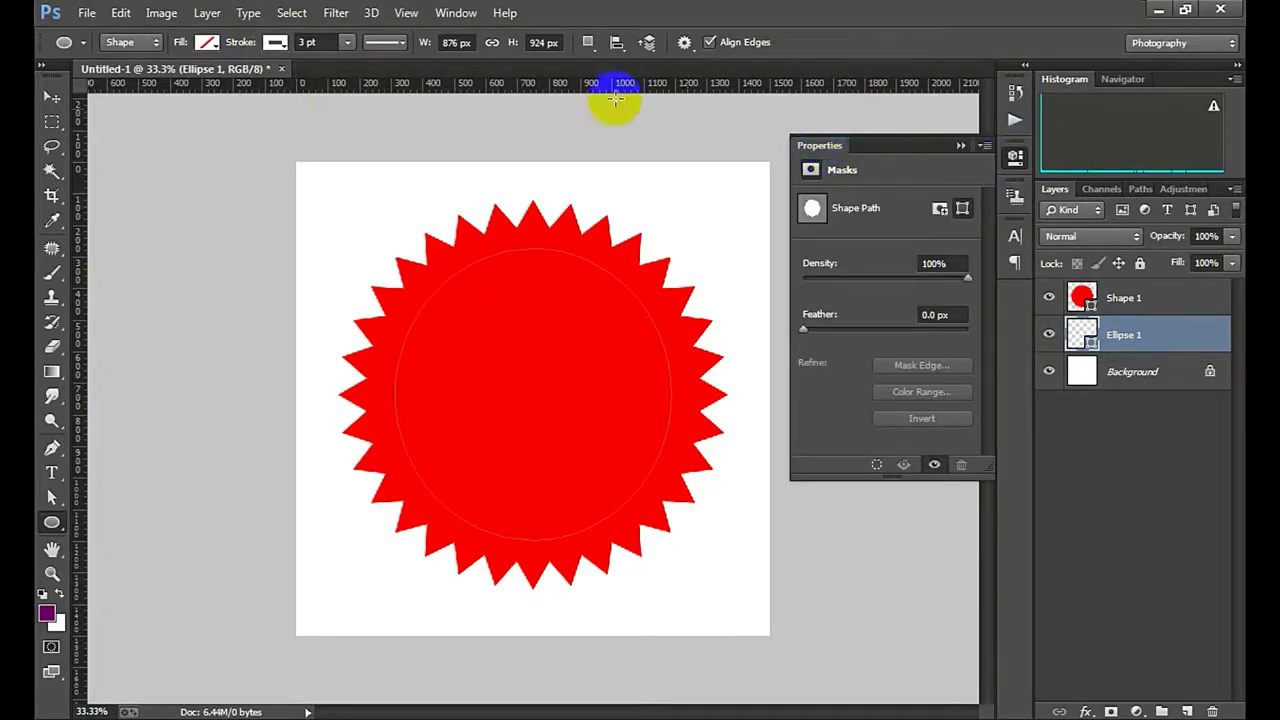
left_click(1015, 120)
left_click(1015, 120)
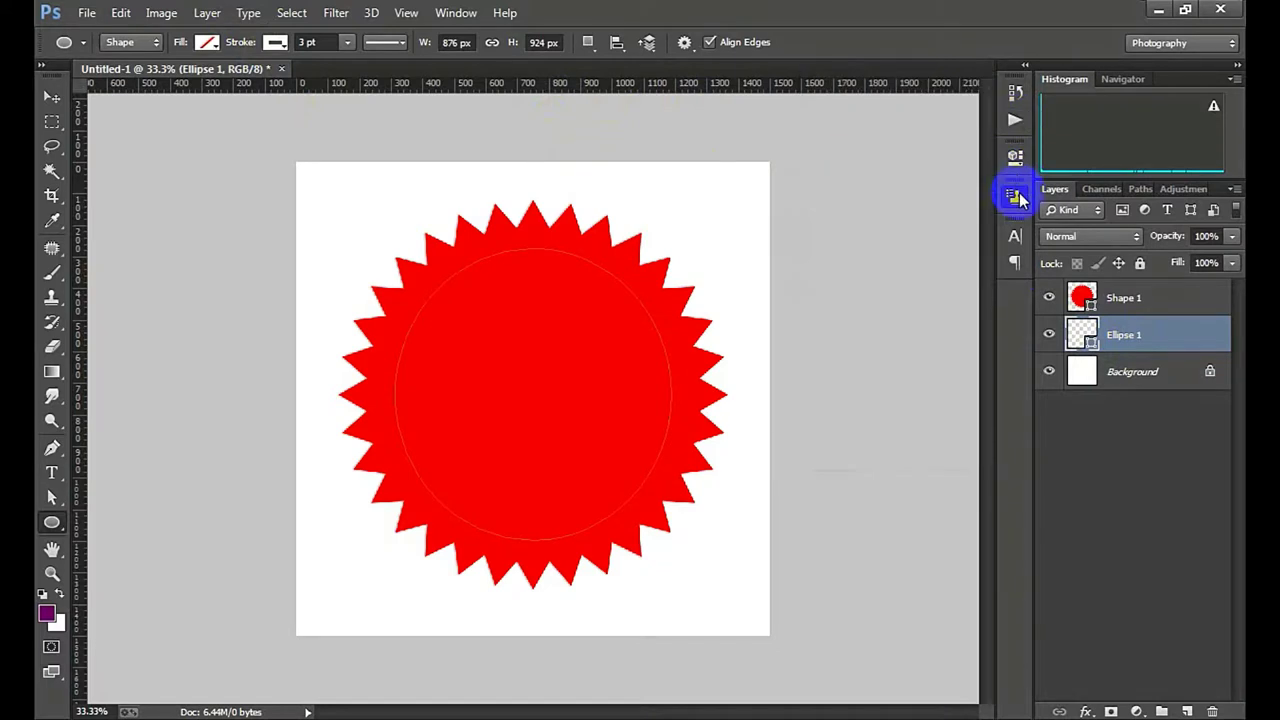
left_click(1015, 157)
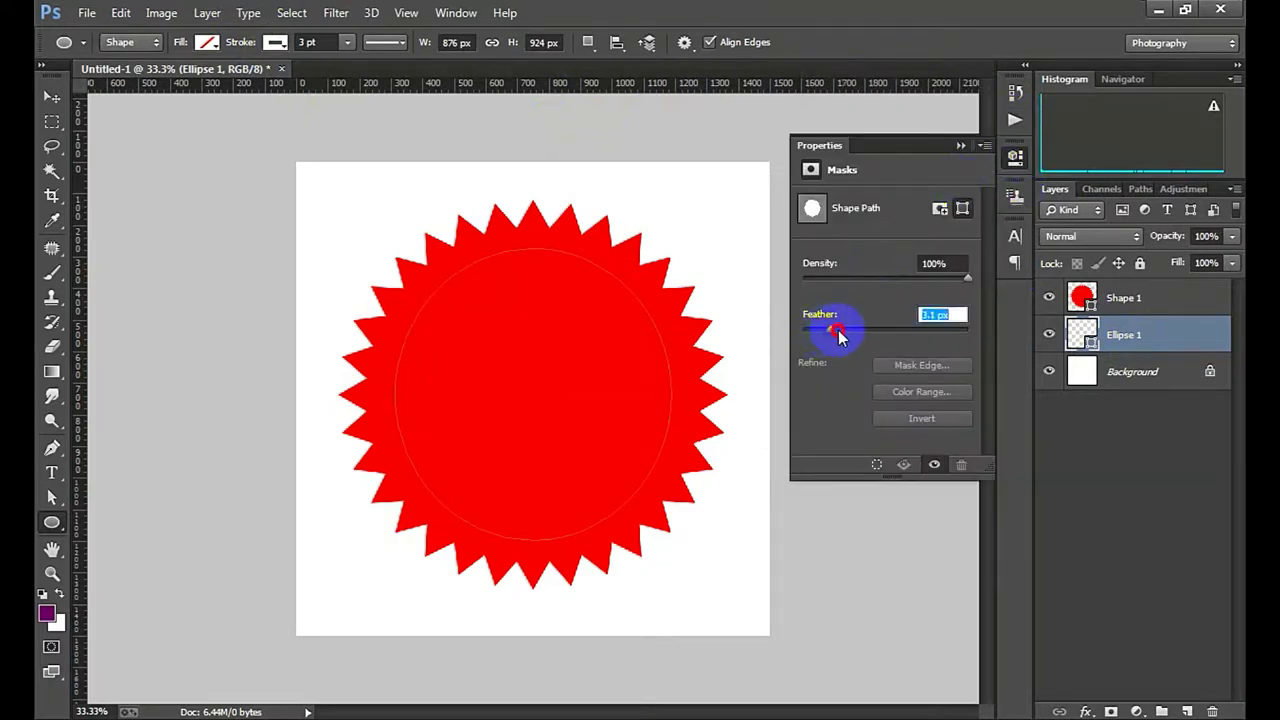
left_click_drag(838, 336, 908, 336)
Move Shape 1 below Ellipse 1 in the layer stack and reset the feather to 0 px
left_click(1138, 299)
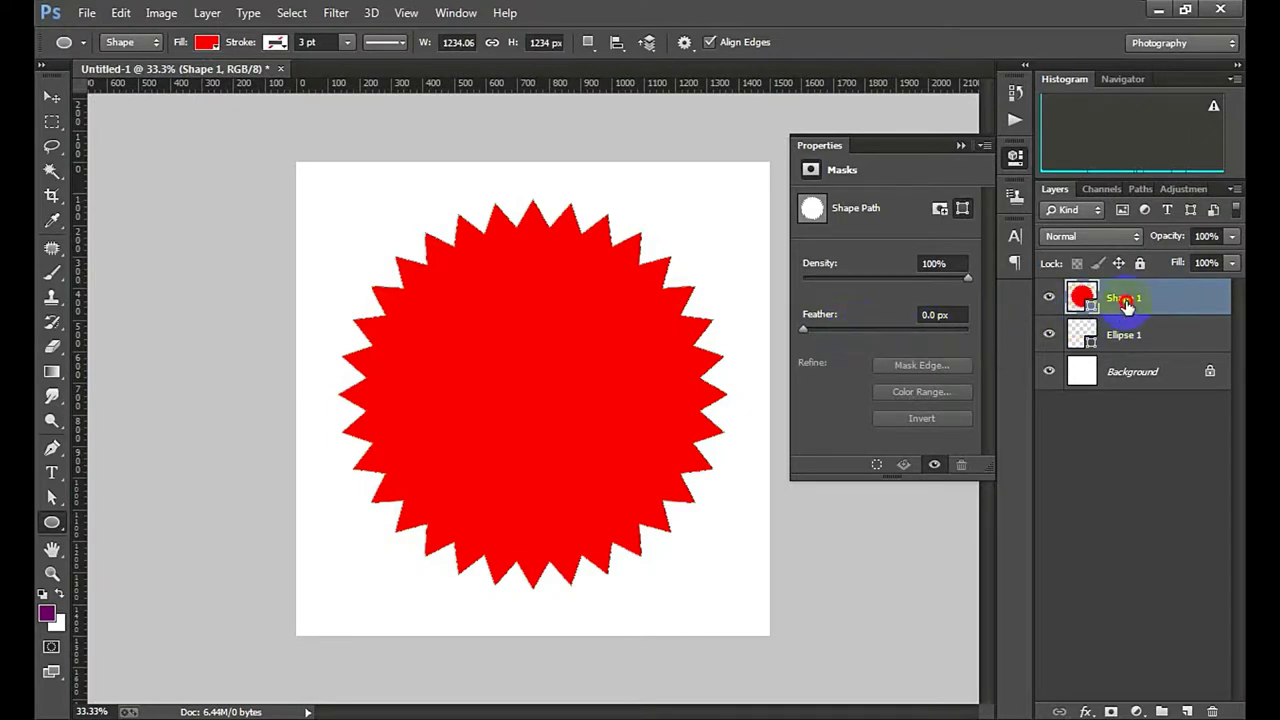
left_click_drag(1114, 298, 1100, 350)
left_click(1118, 300)
left_click_drag(894, 330, 808, 330)
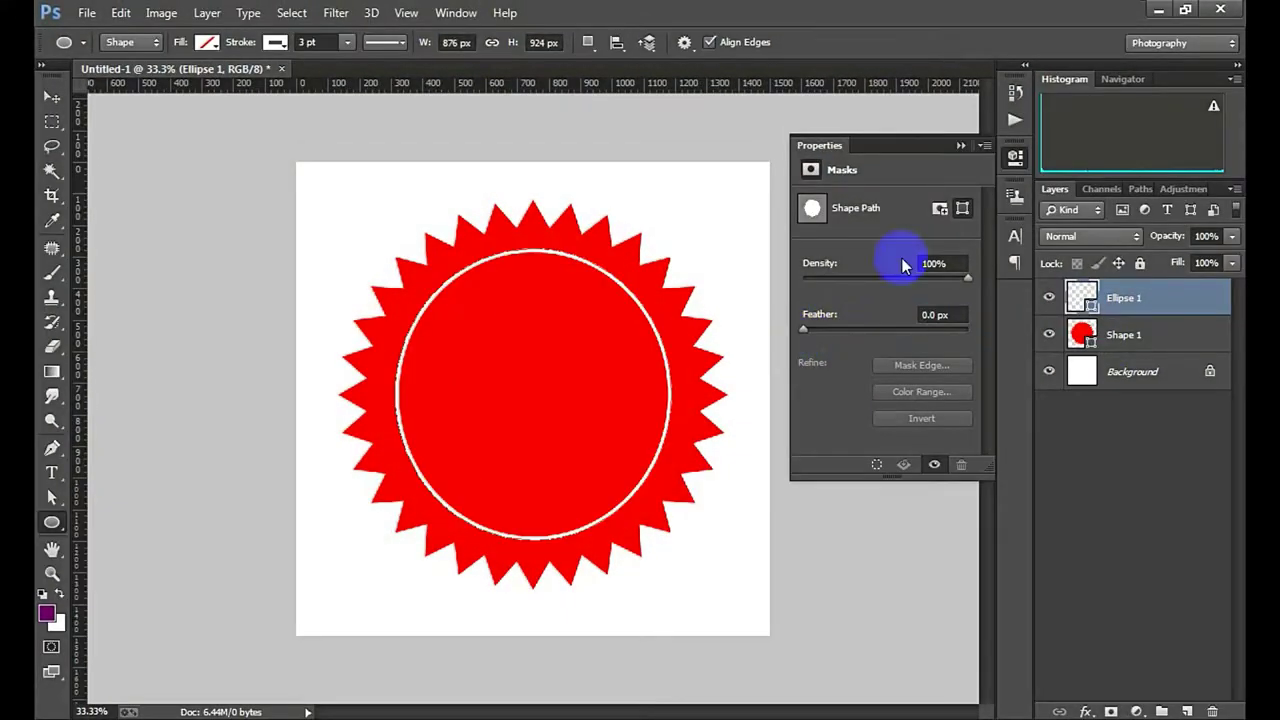
left_click(960, 145)
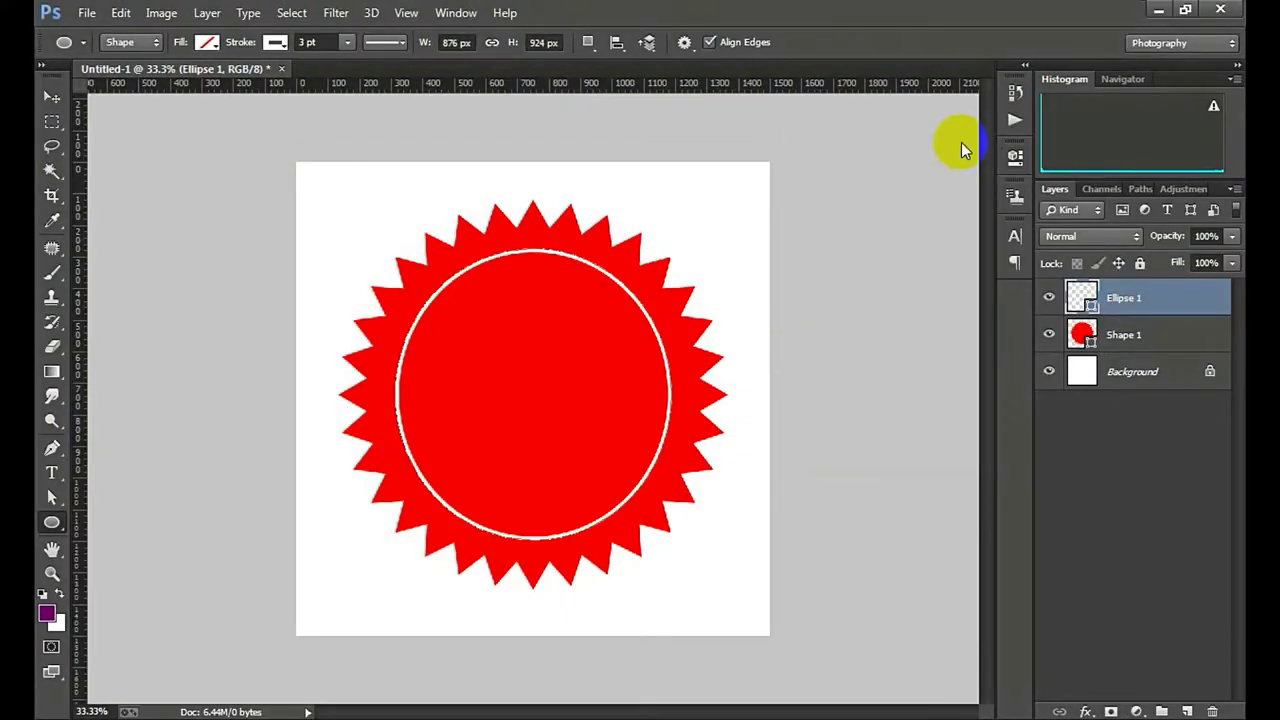
Thin the Ellipse 1 stroke to 0.74 pt and zoom in on the seal
left_click(1133, 377)
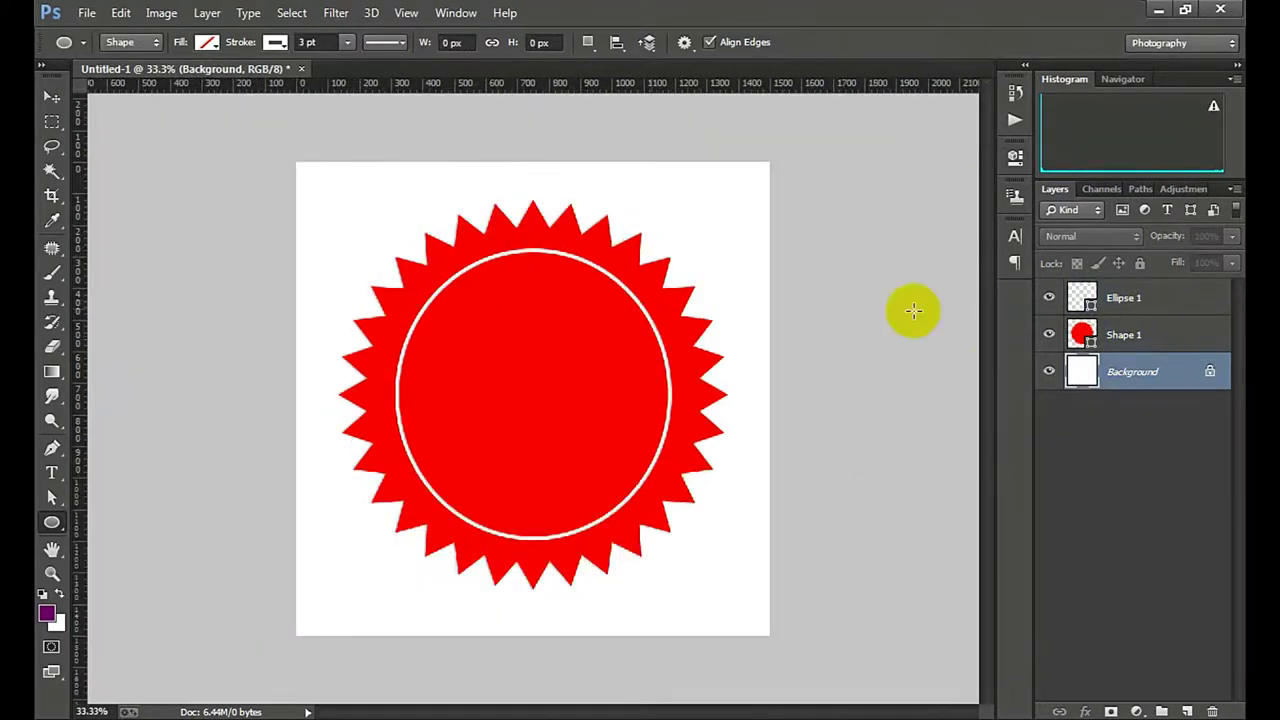
left_click(1123, 295)
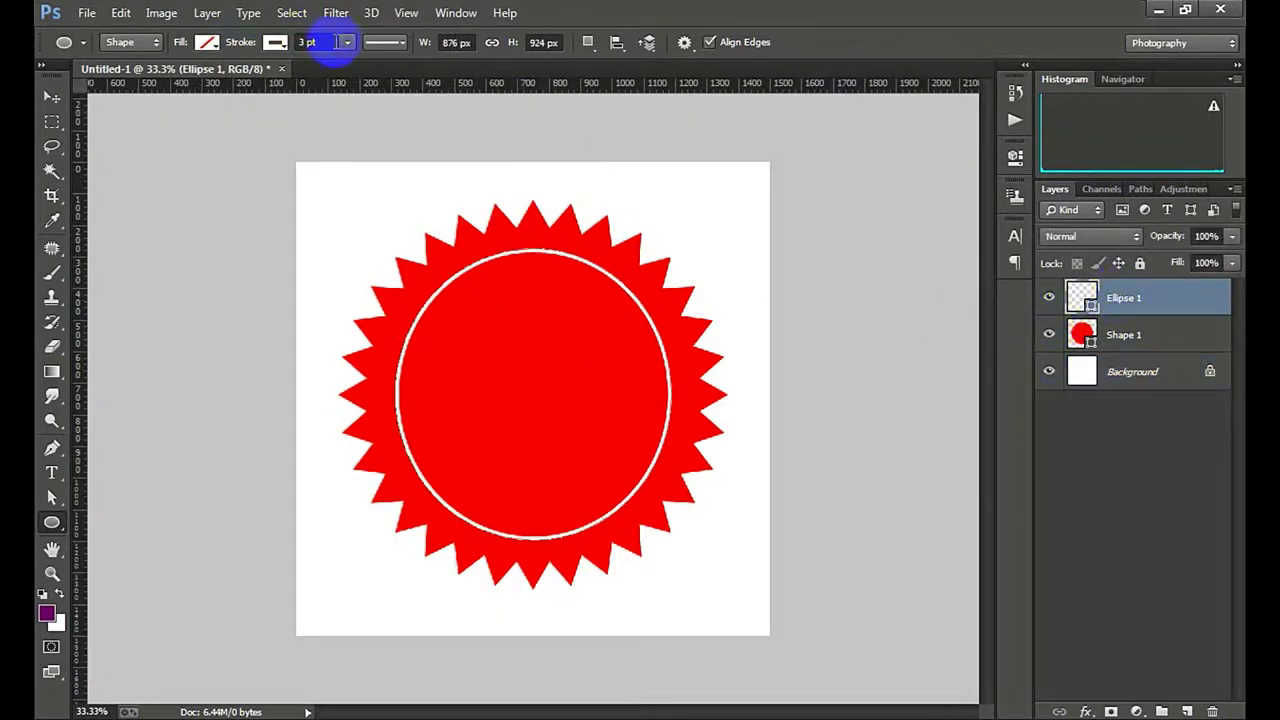
left_click_drag(338, 65, 336, 62)
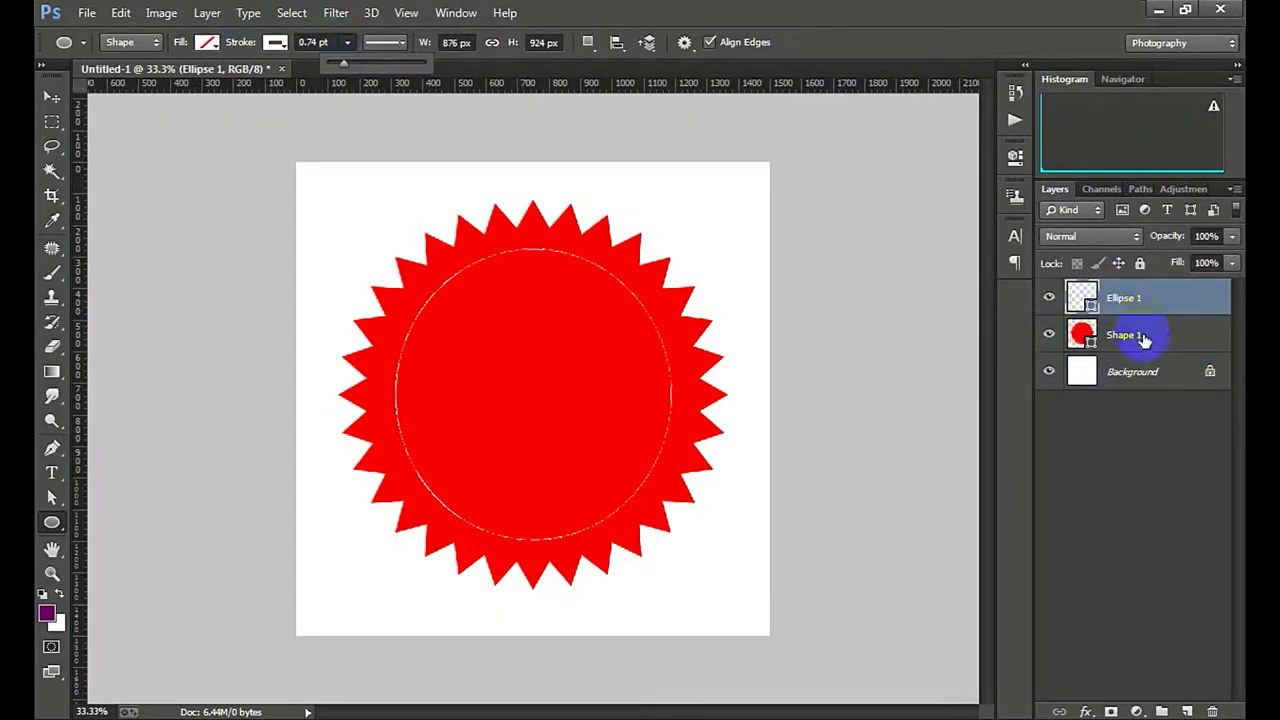
left_click(1145, 338)
left_click(620, 429)
left_click(574, 414, "alt")
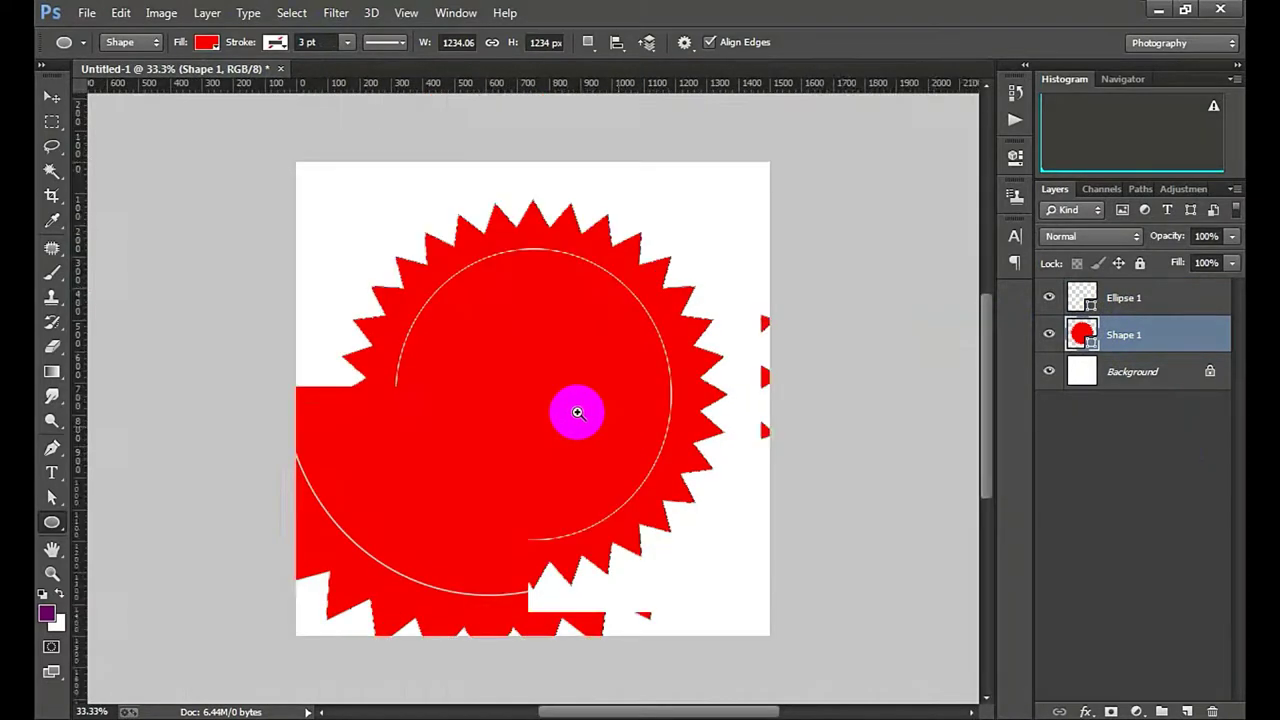
left_click(565, 397)
left_click(565, 397, "alt")
left_click(566, 391)
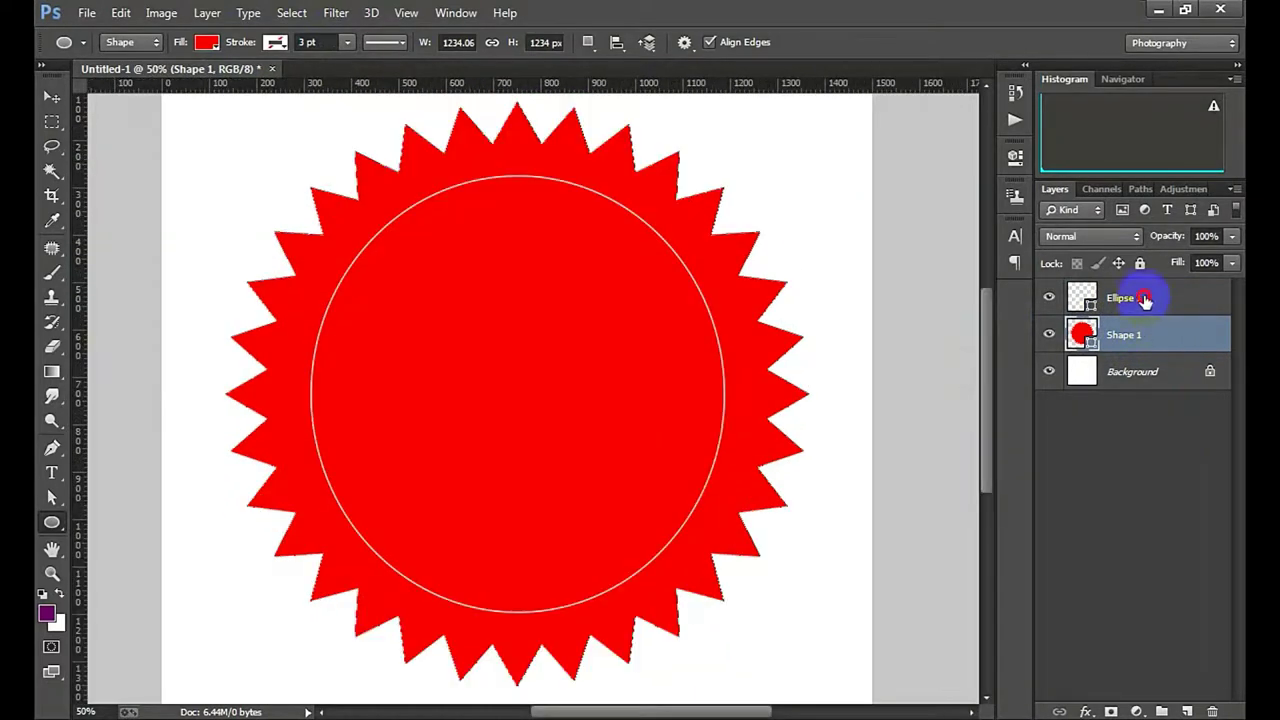
left_click(1145, 299)
Type 'ADVOCATE ,' and a person's name along the circle path, starting lower left
left_click(53, 474)
left_click(443, 601)
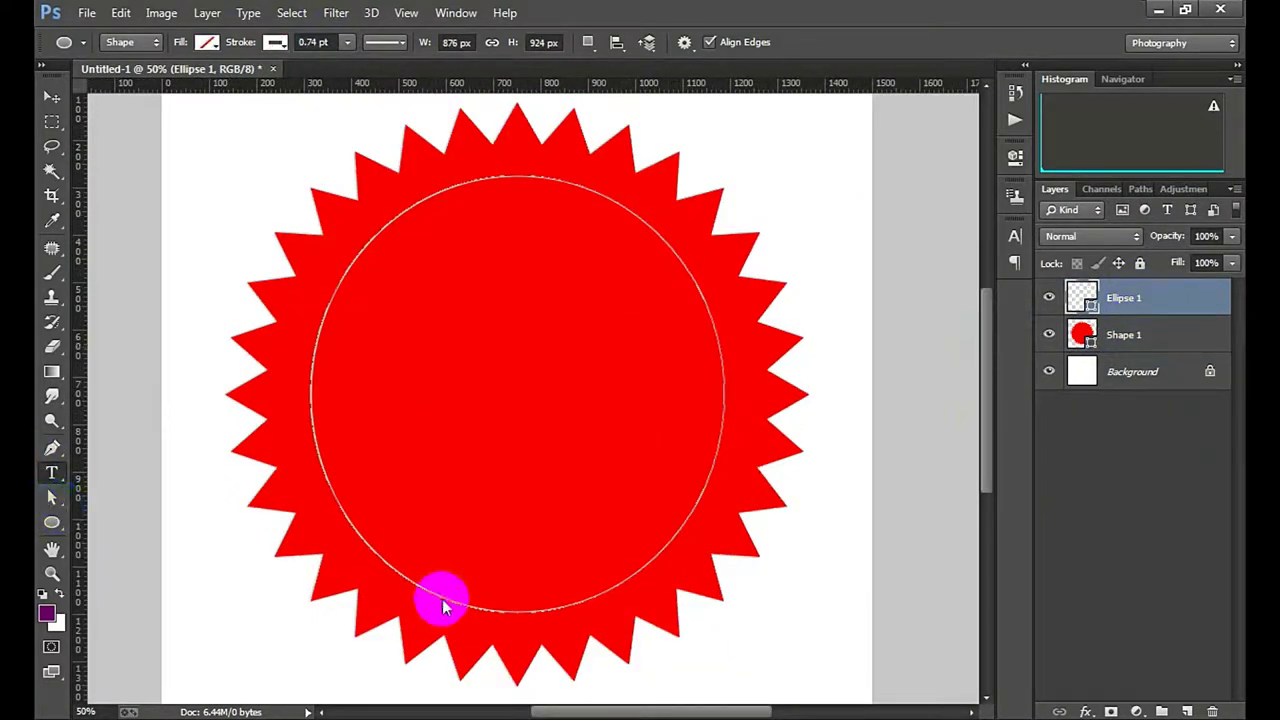
left_click(484, 607)
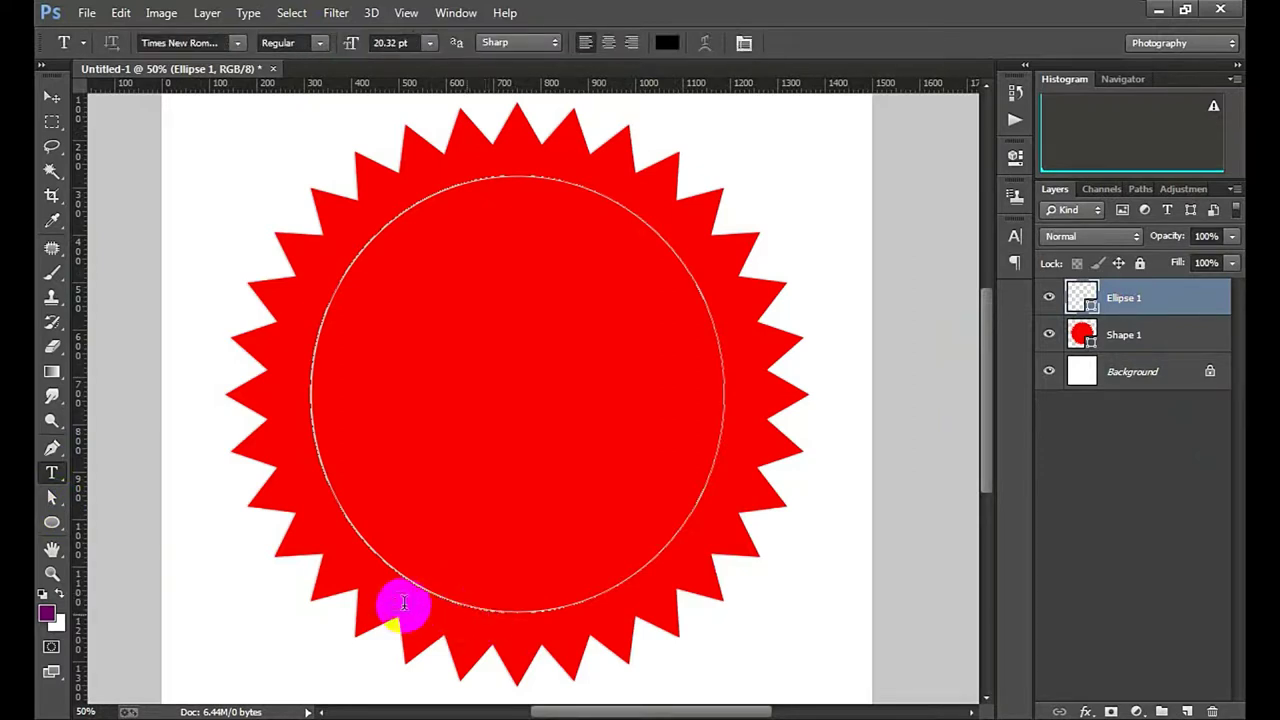
left_click(376, 555)
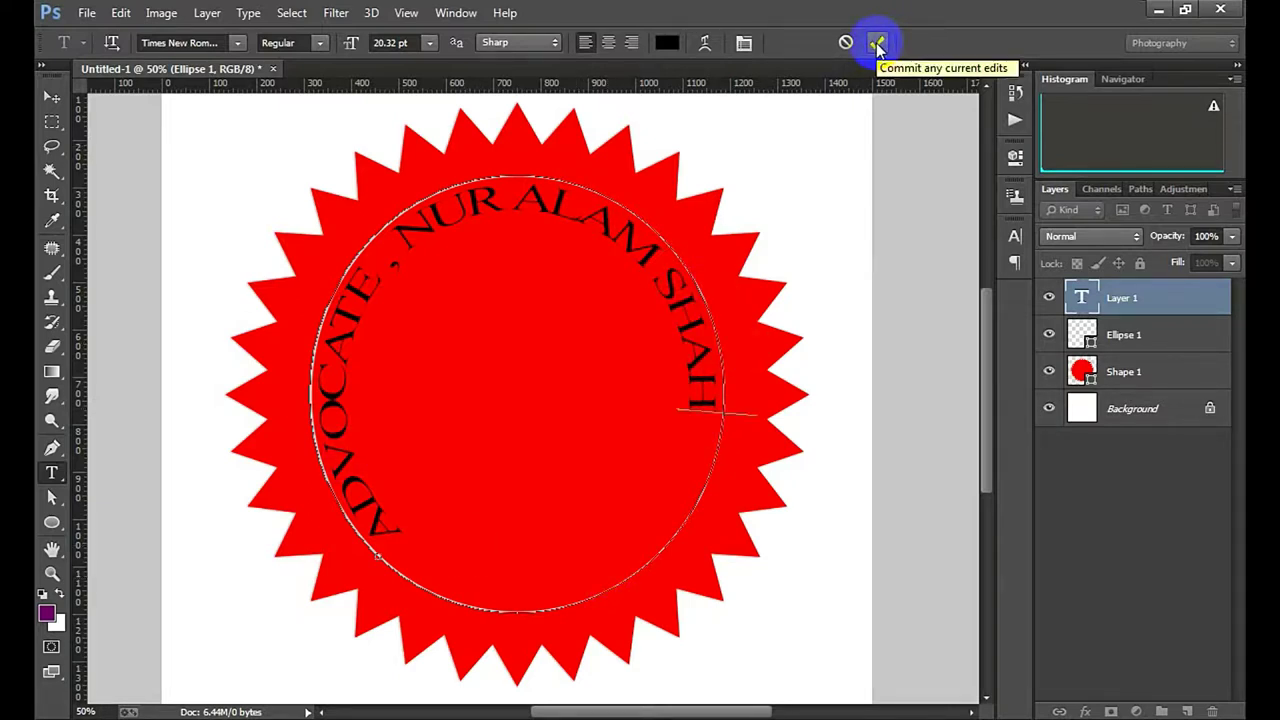
left_click(877, 45)
Adjust the curved text's start and end points, then hide and delete the text layer
left_click(53, 500)
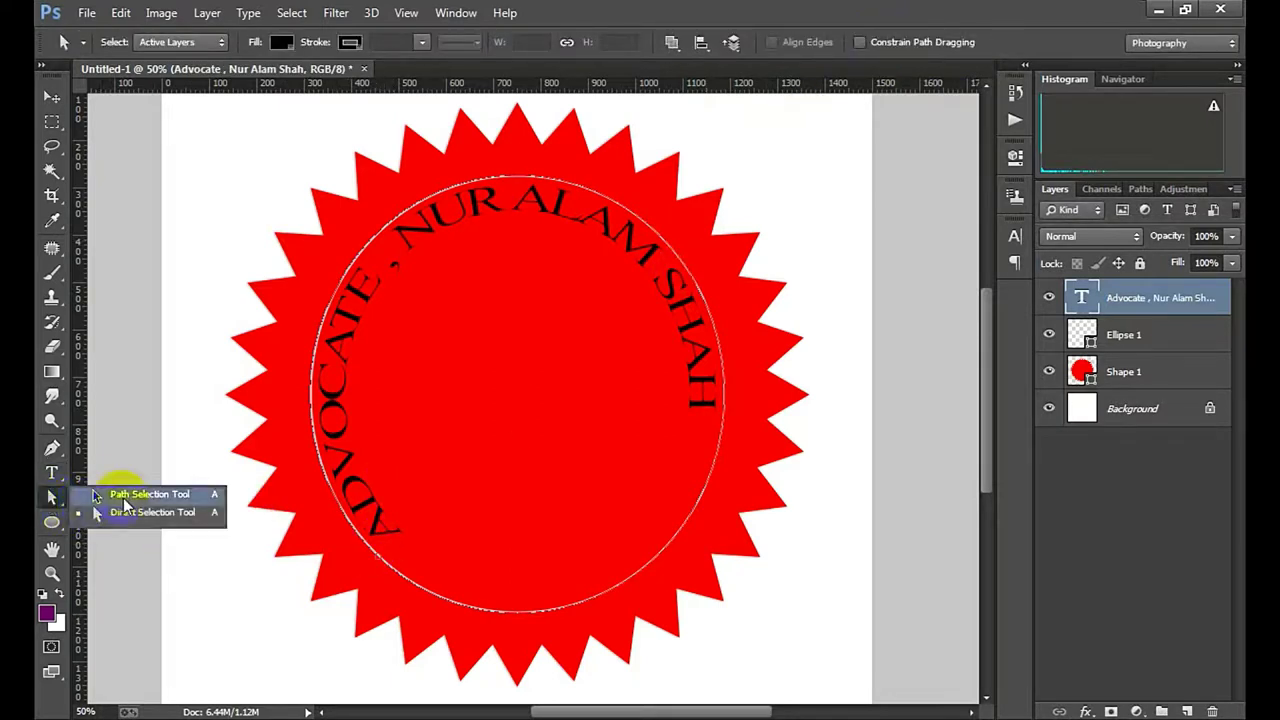
mouse_move(390, 530)
left_mouse_down()
mouse_move(381, 565)
mouse_move(354, 571)
left_mouse_up()
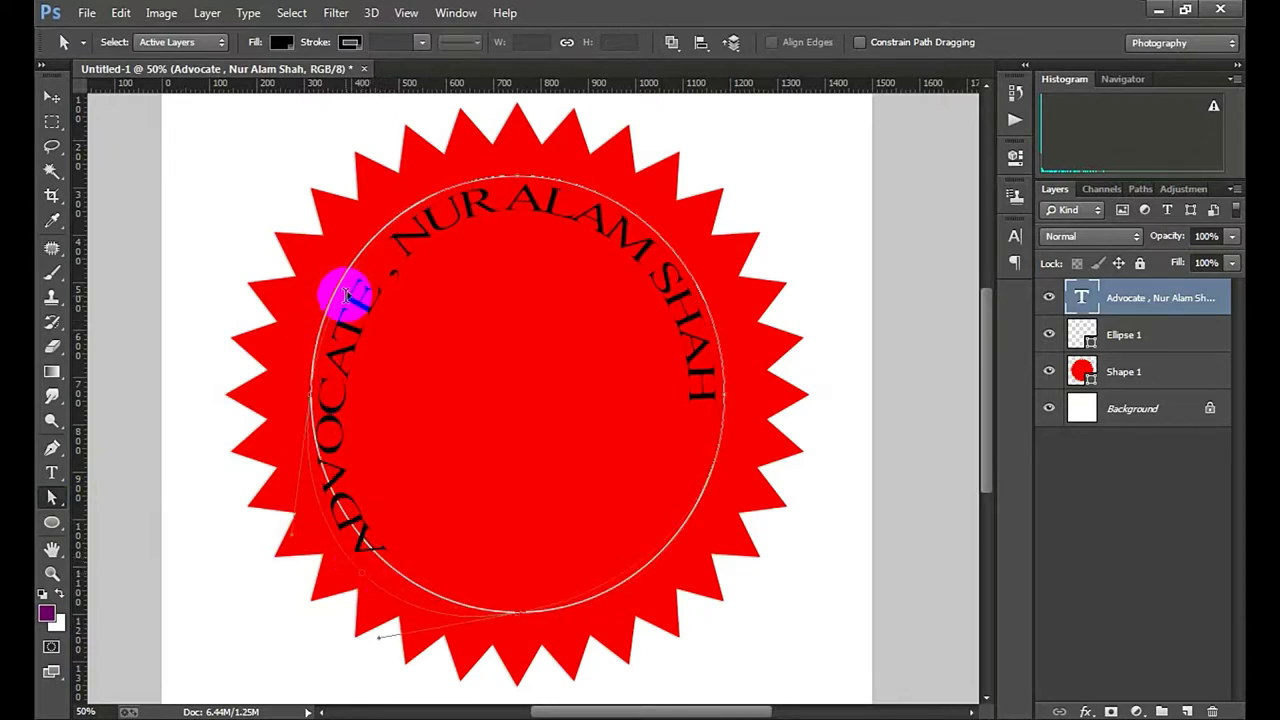
left_click_drag(326, 285, 350, 288)
left_click(1049, 298)
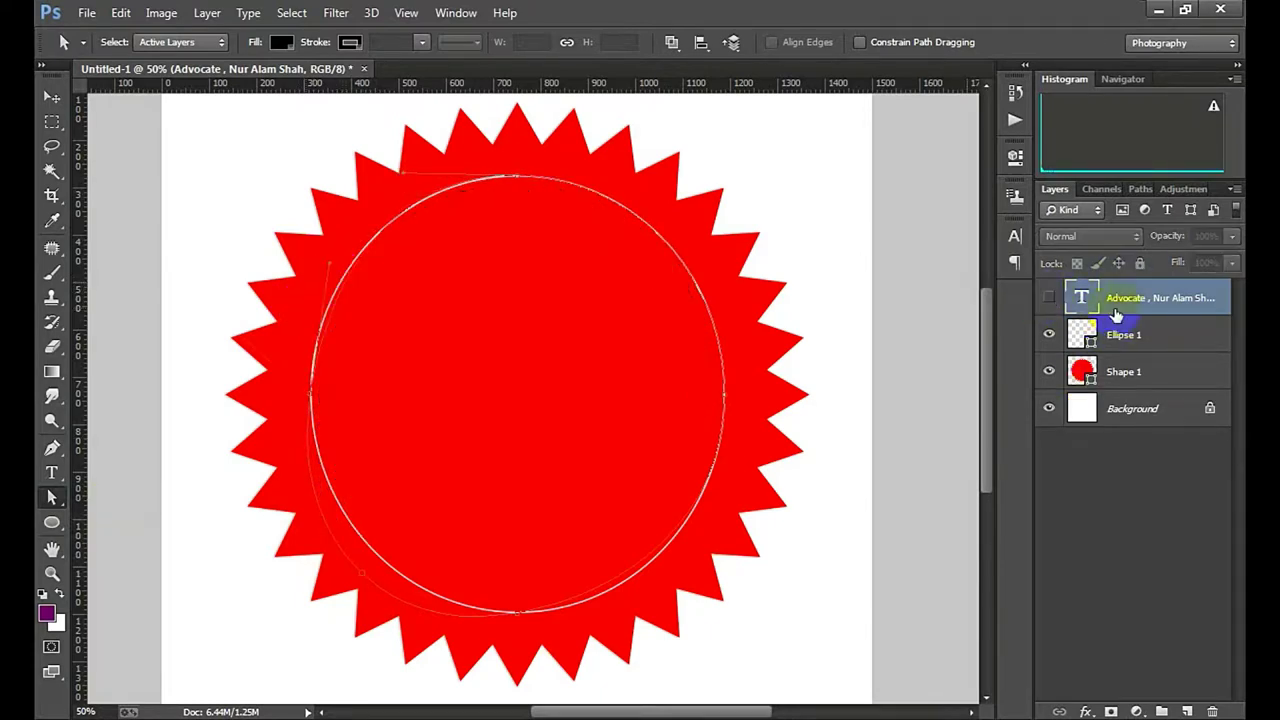
left_click_drag(1145, 307, 1212, 712)
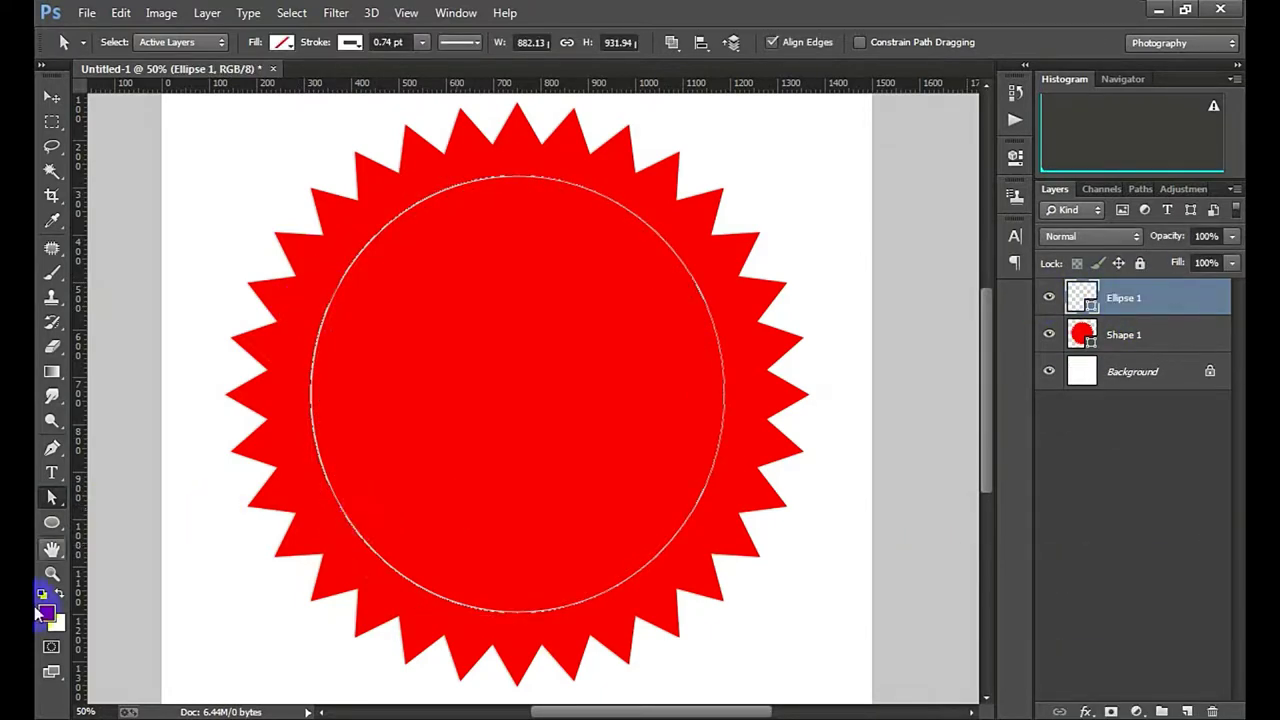
left_click(55, 473)
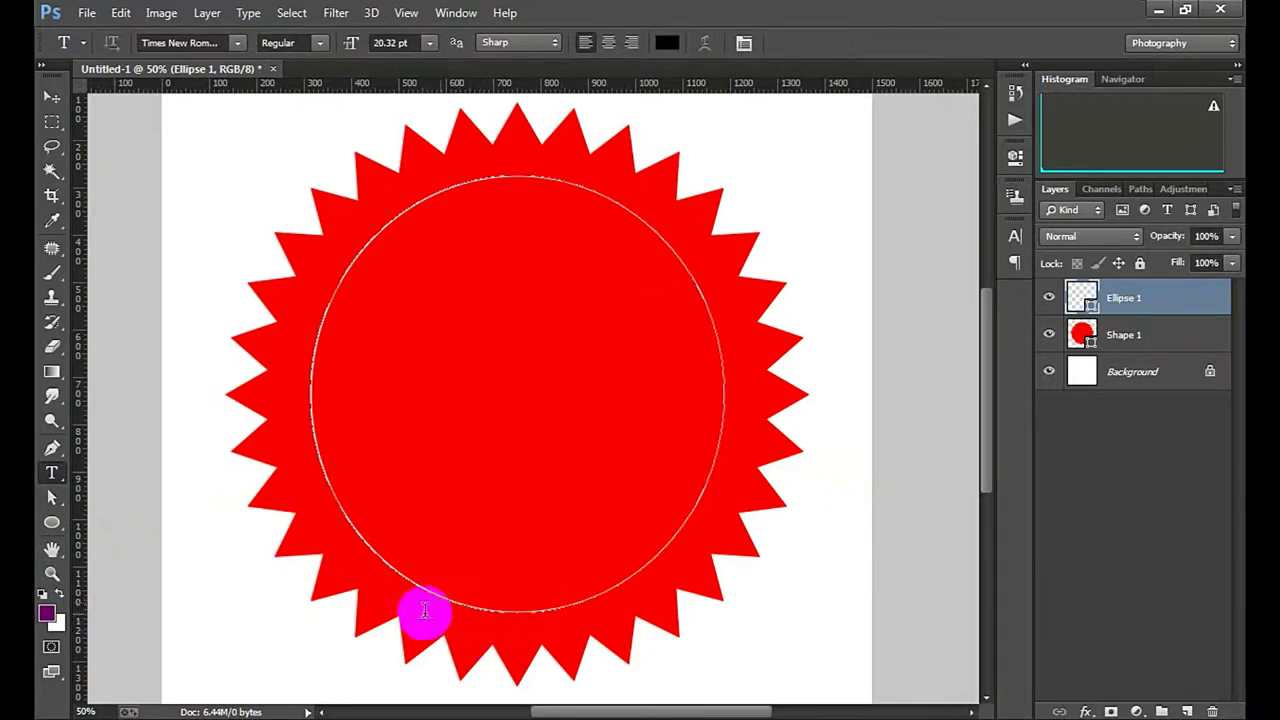
Retype 'ADVOCATE,' plus a person's name along the circle, commit, and select all of it
key("ctrl+plus")
left_click(482, 447)
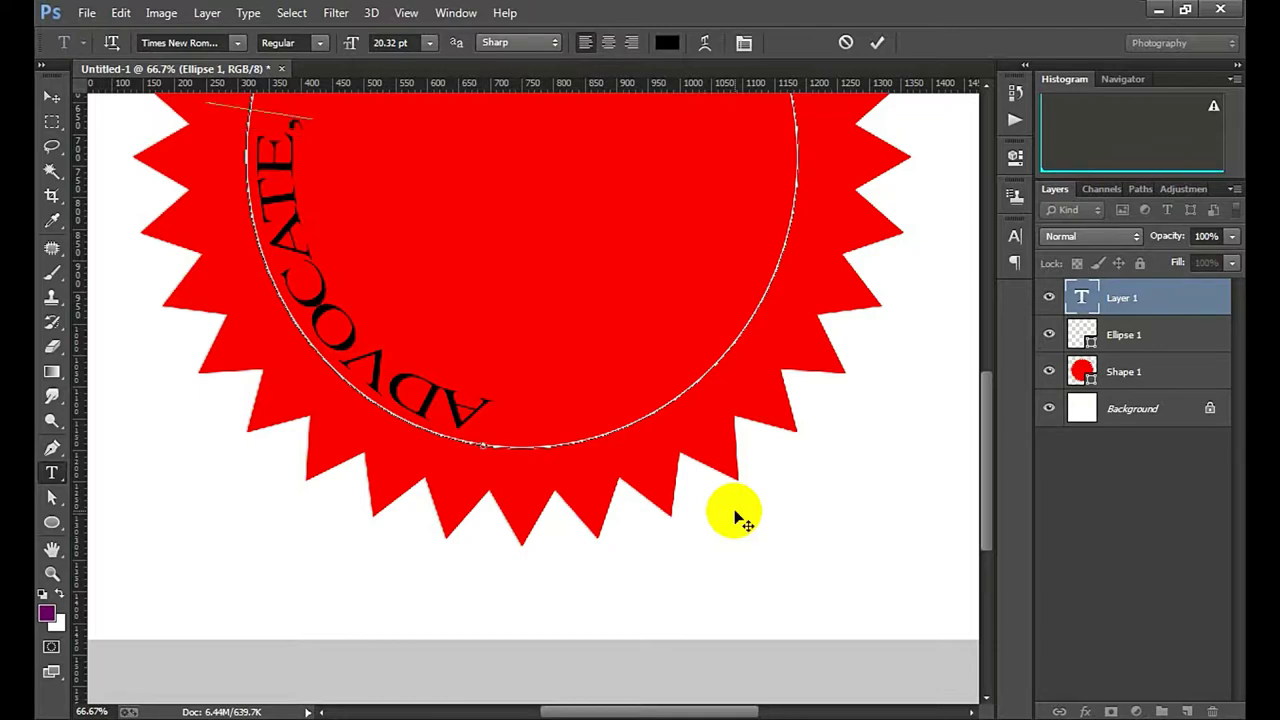
scroll(689, 497, "up", 5)
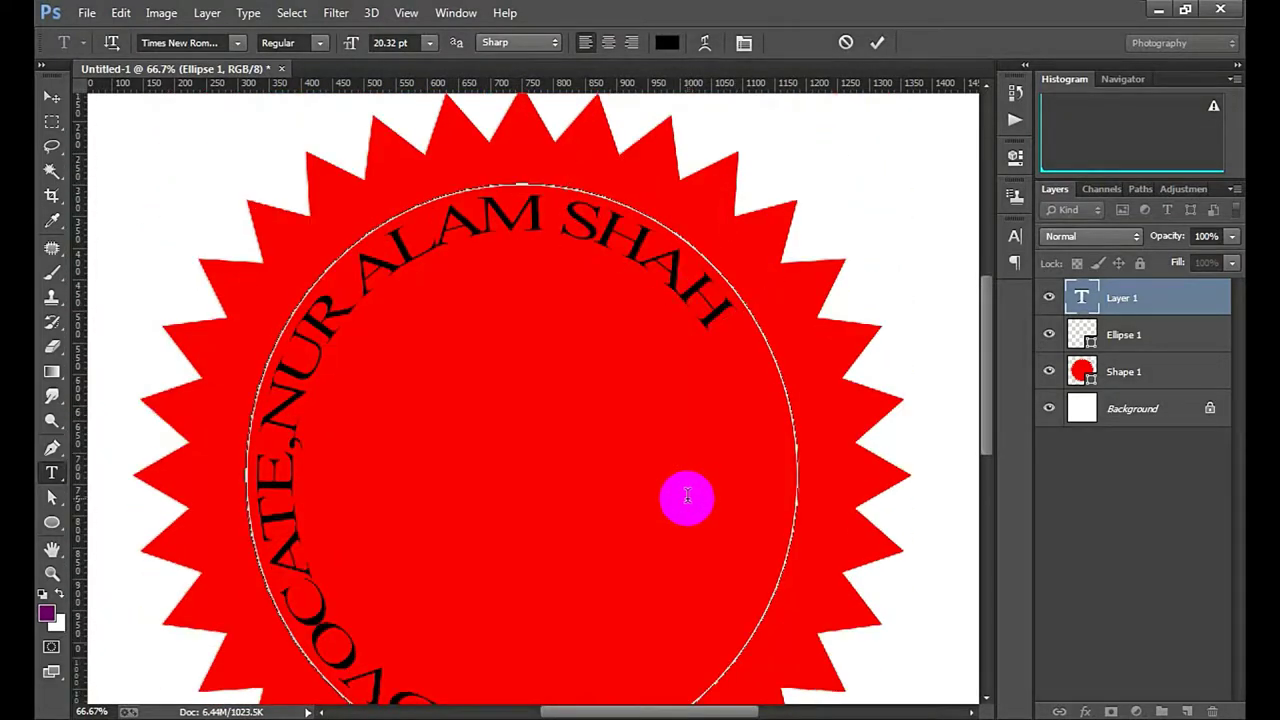
scroll(674, 366, "down", 1)
scroll(674, 390, "down", 2)
left_click(877, 42)
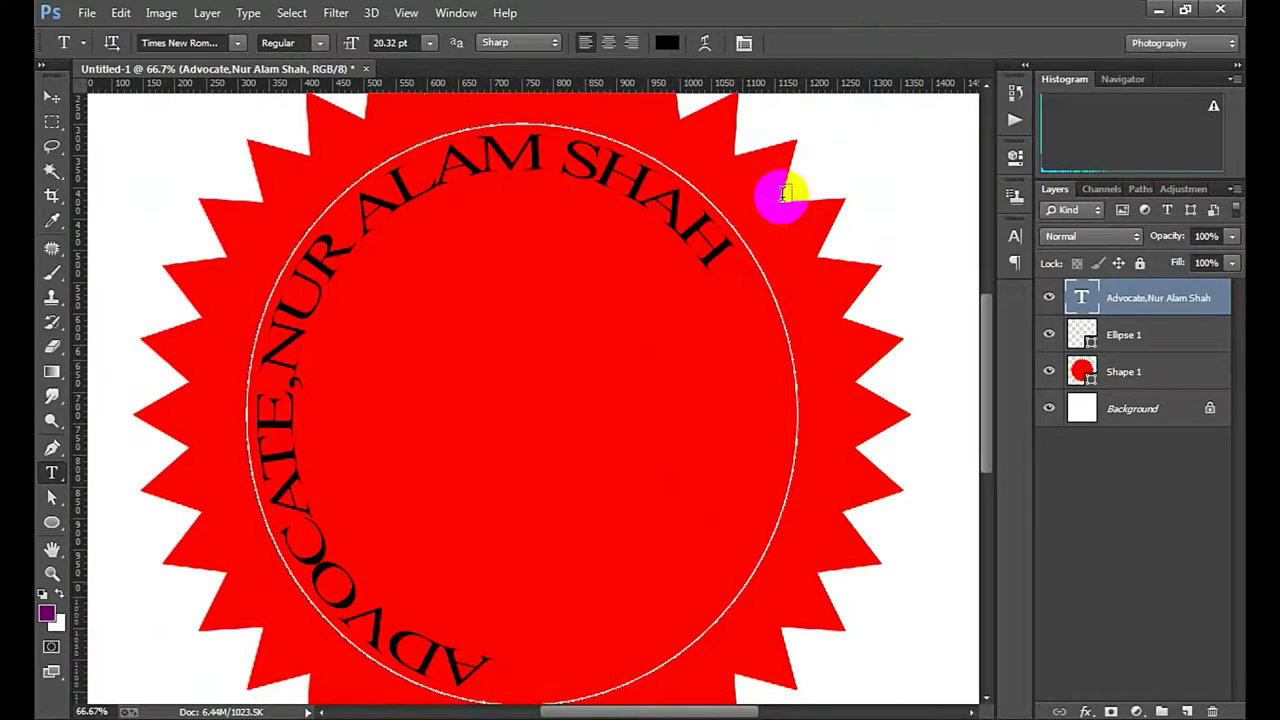
left_click_drag(711, 251, 497, 677)
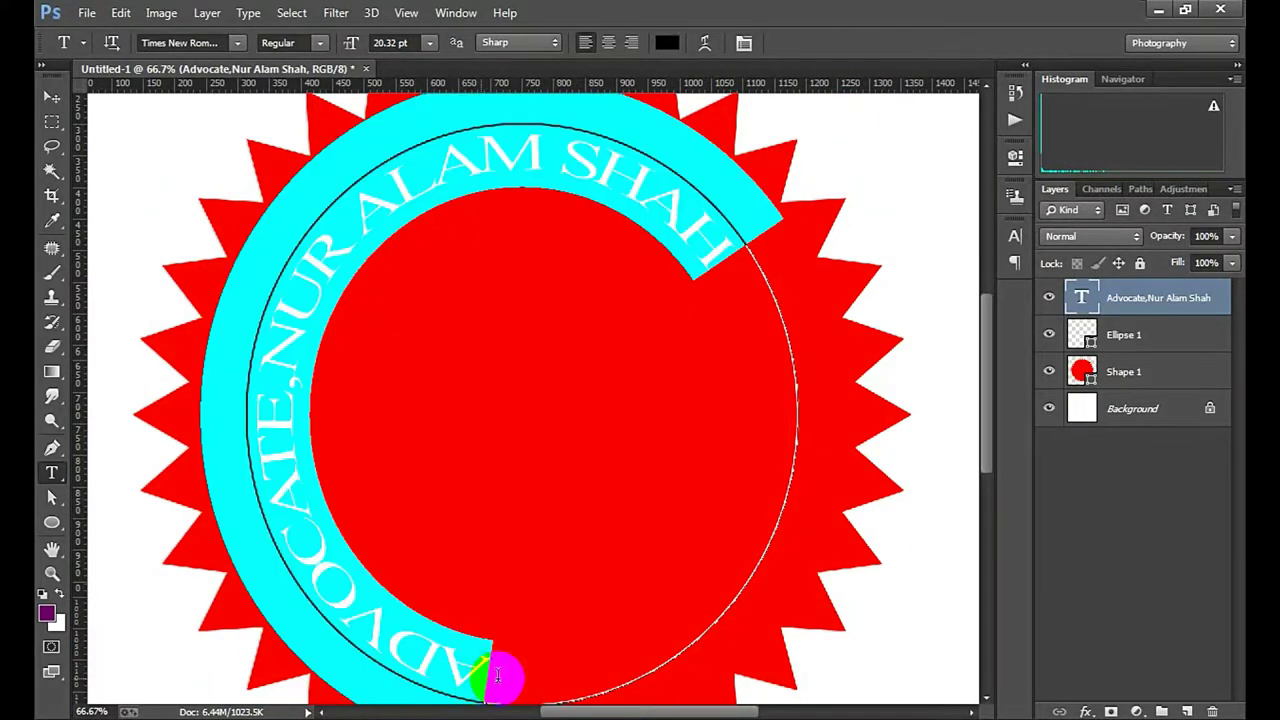
left_click(1015, 236)
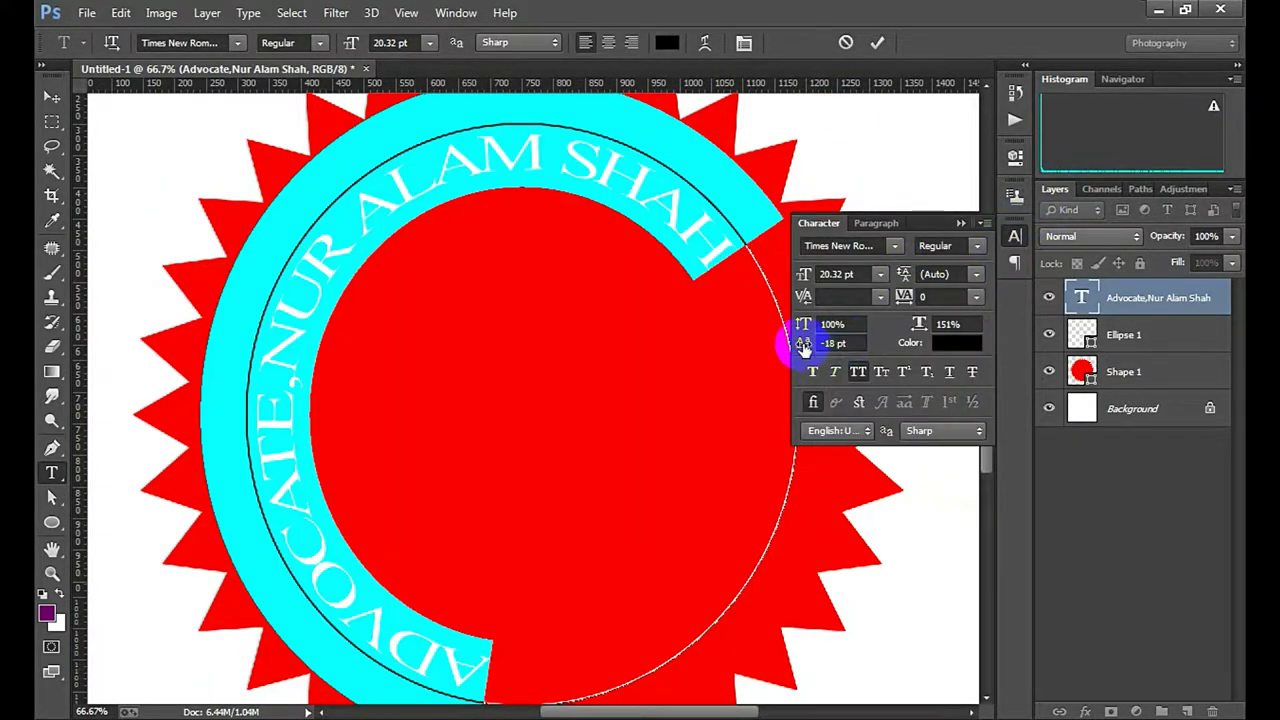
Give the arc text 59% vertical scale, 229% horizontal scale and 3 pt baseline shift, then commit
left_click_drag(805, 345, 826, 345)
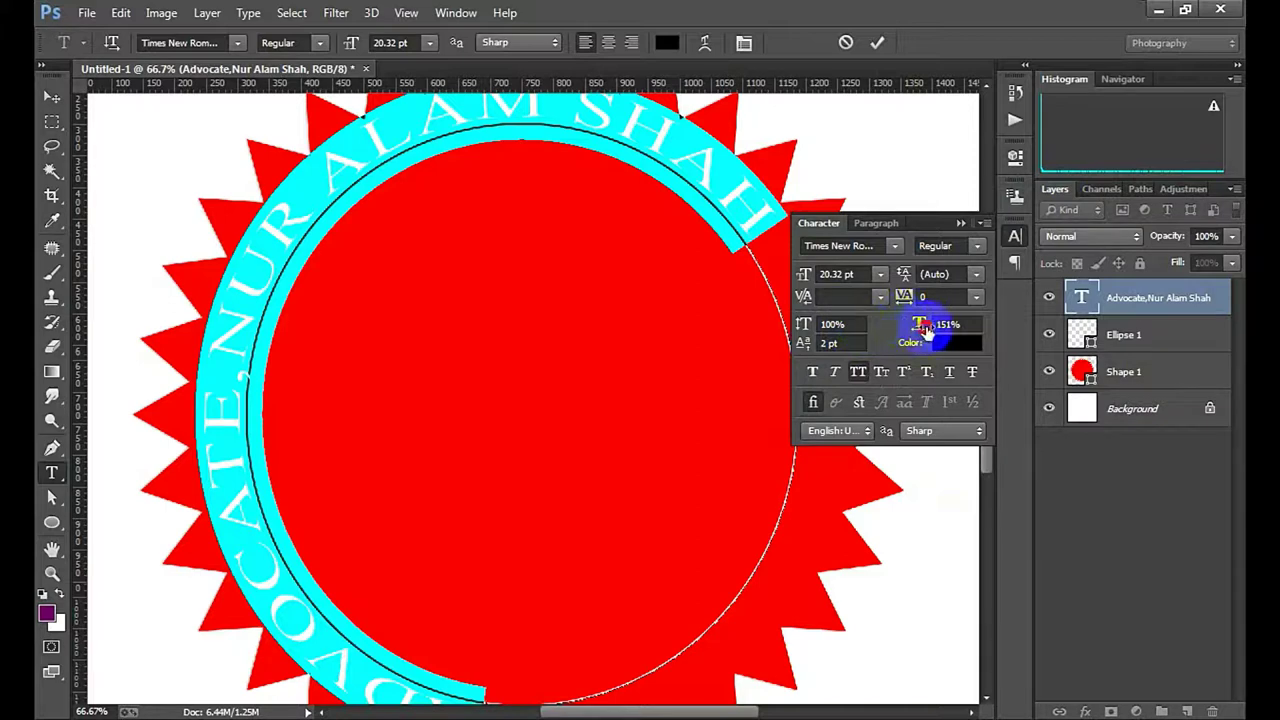
mouse_move(928, 332)
left_mouse_down()
mouse_move(914, 322)
mouse_move(912, 336)
mouse_move(968, 344)
left_mouse_up()
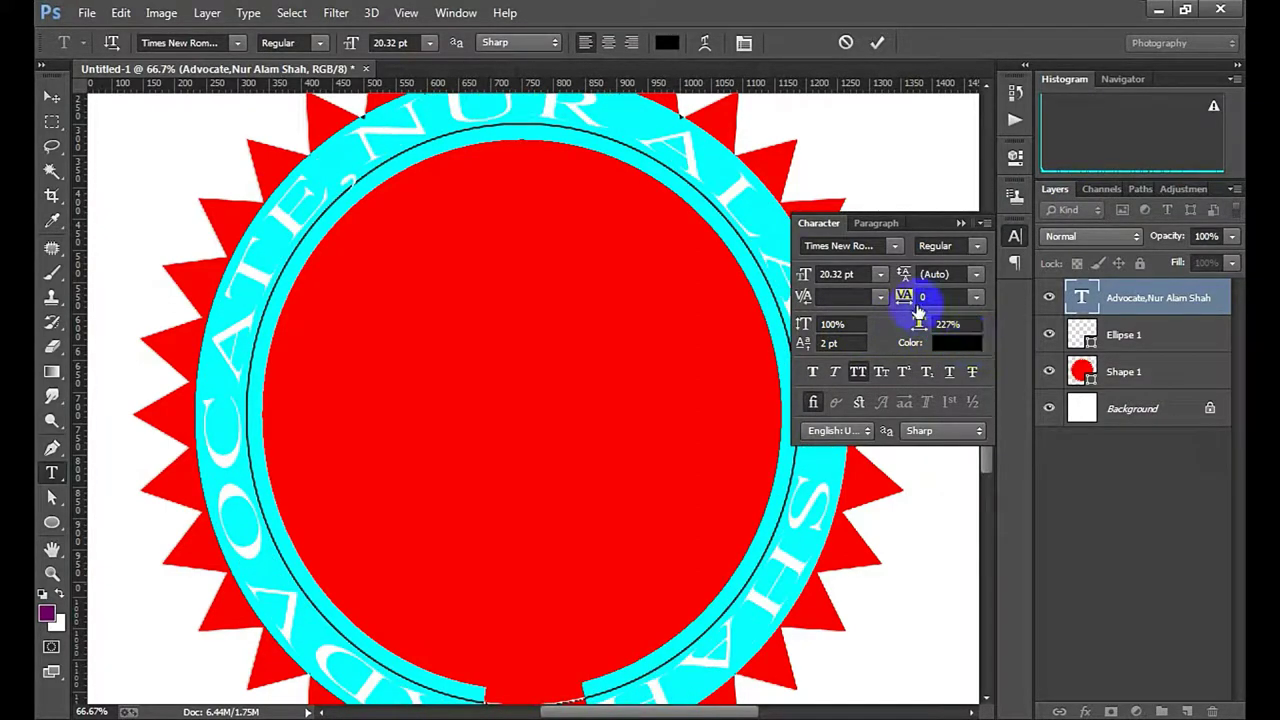
mouse_move(817, 330)
left_mouse_down()
mouse_move(782, 326)
mouse_move(772, 342)
left_mouse_up()
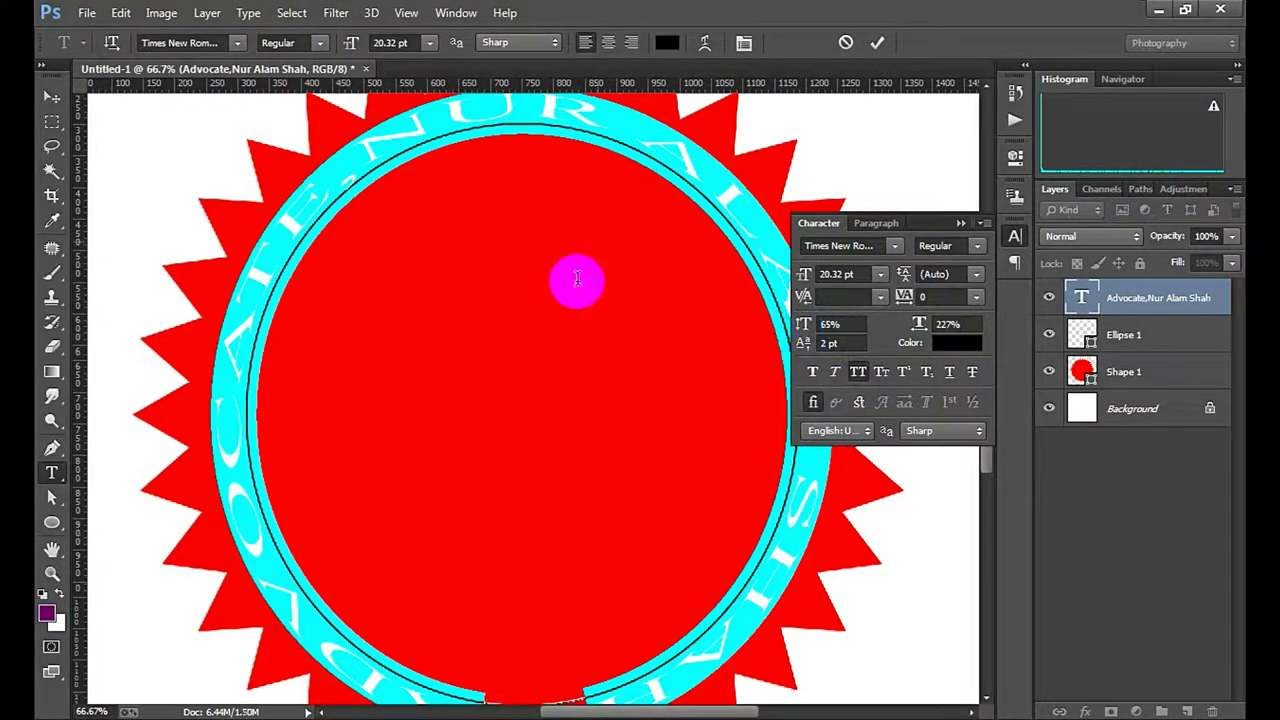
mouse_move(803, 324)
left_mouse_down()
mouse_move(790, 328)
mouse_move(809, 350)
left_mouse_up()
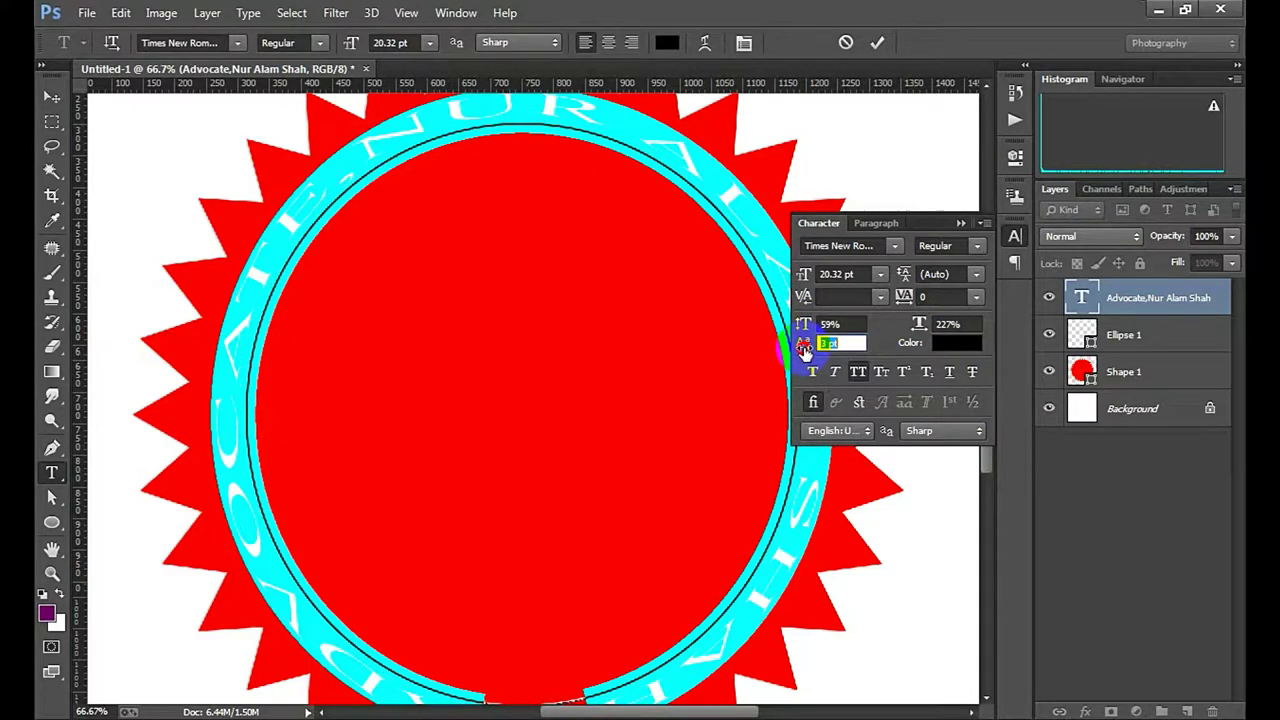
left_click_drag(918, 330, 926, 333)
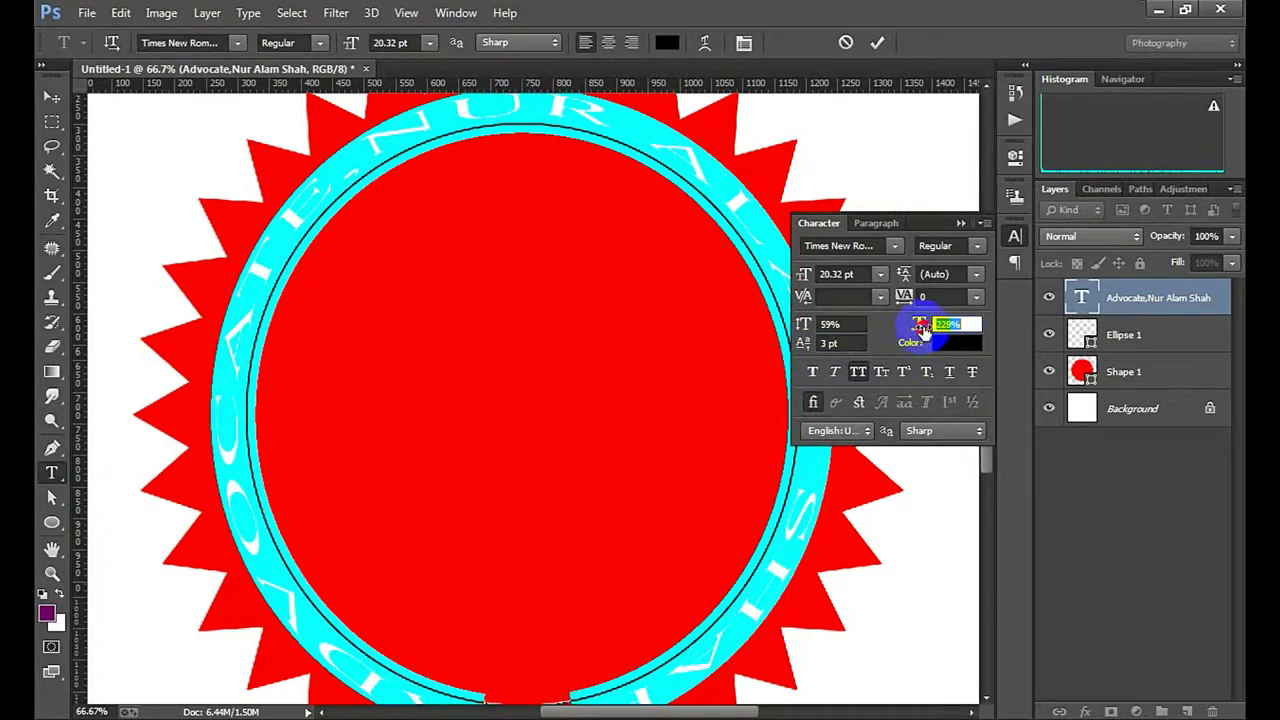
left_click(960, 223)
left_click(749, 343)
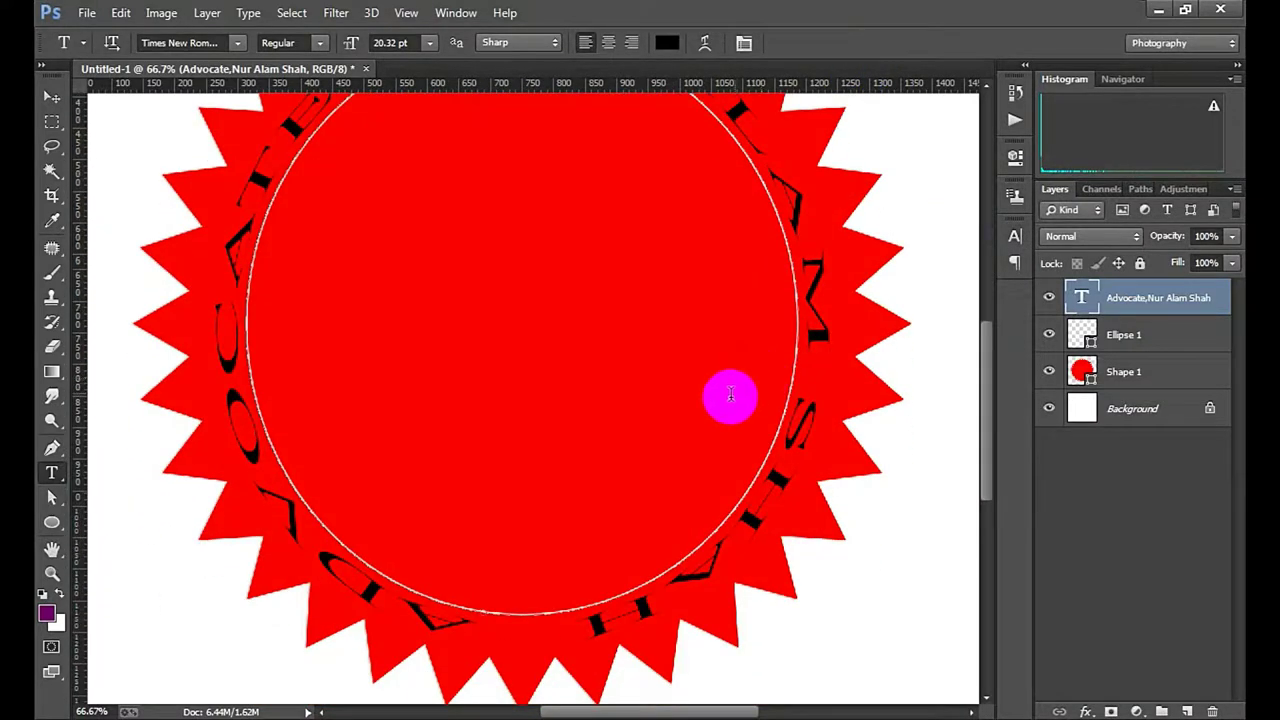
key("ctrl+minus")
key("ctrl+minus")
key("ctrl+minus")
Shrink the Ellipse 1 path to about 90%, then reselect the arc text layer
key("ctrl+plus")
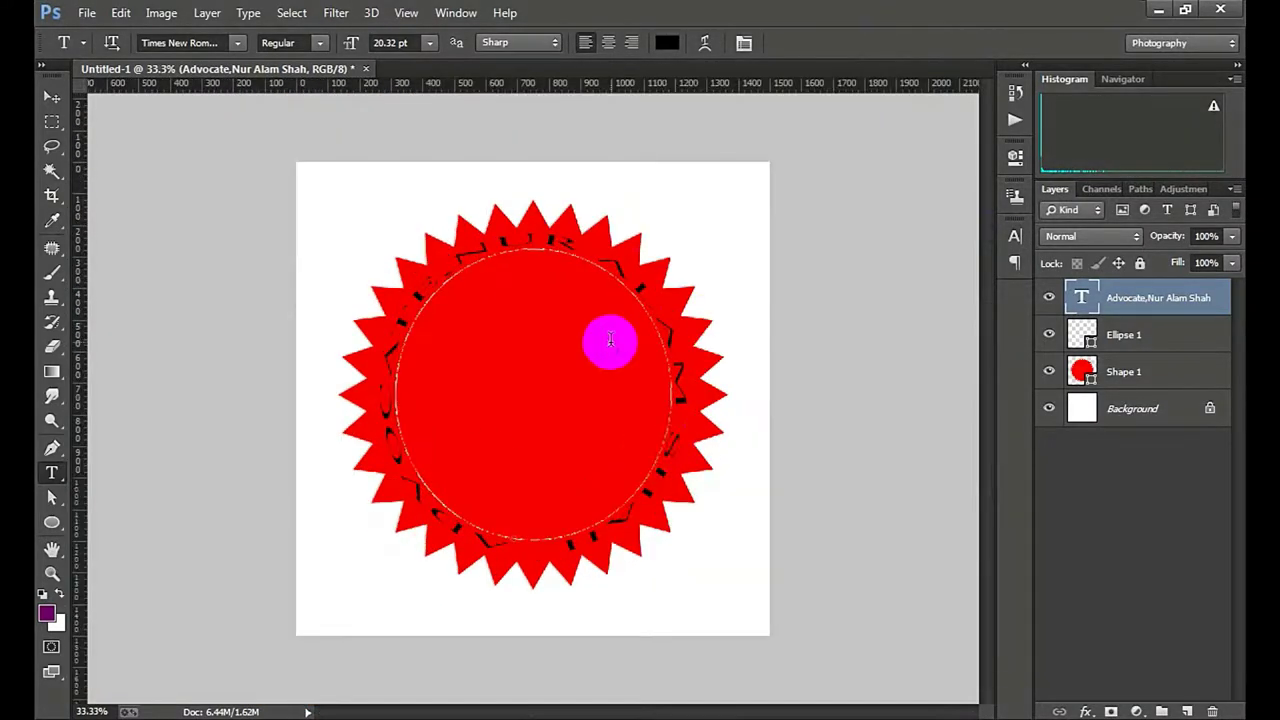
key("ctrl+plus")
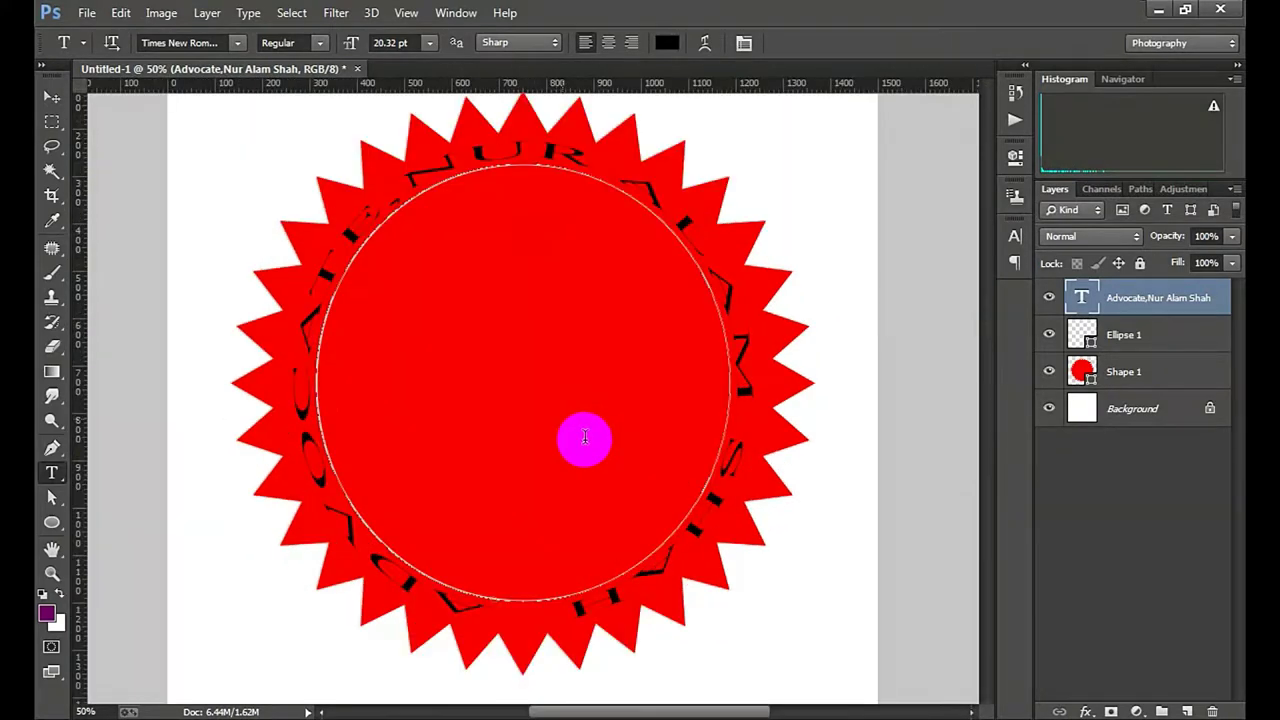
left_click(1128, 337)
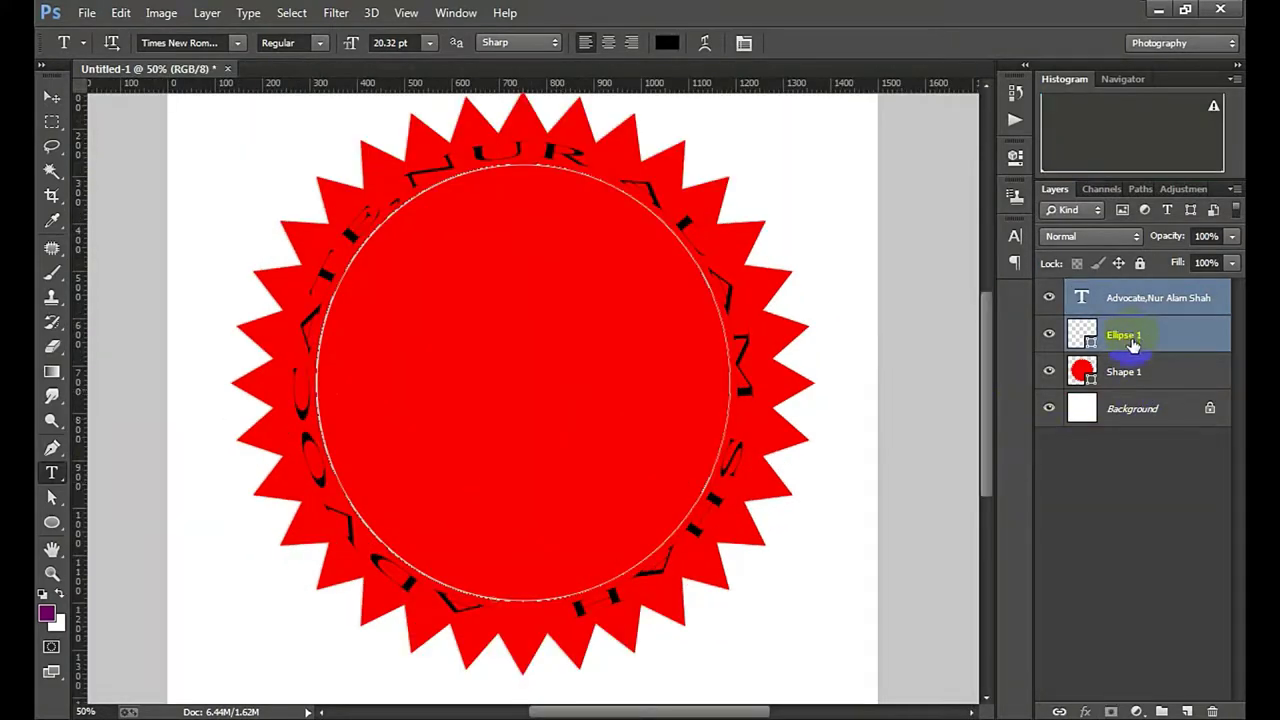
key("ctrl+t")
left_click_drag(729, 600, 668, 558)
left_click(985, 42)
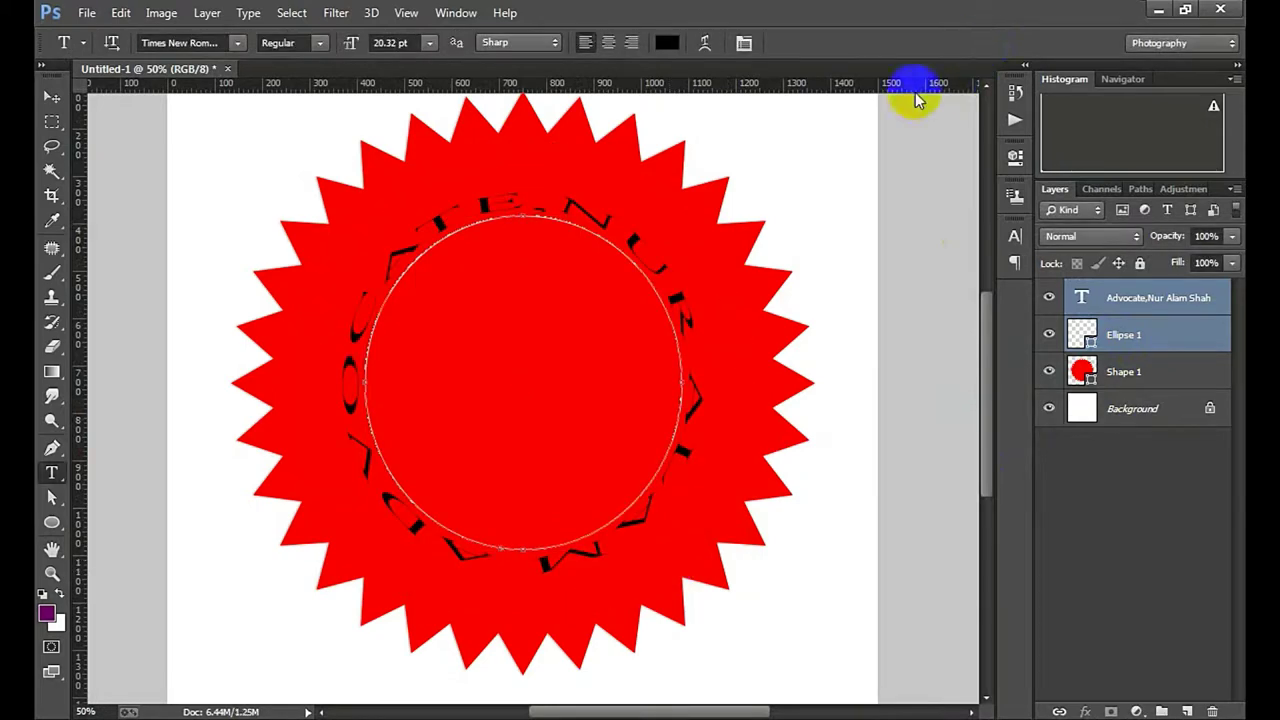
key("ctrl+plus")
left_click(623, 319, "ctrl+alt")
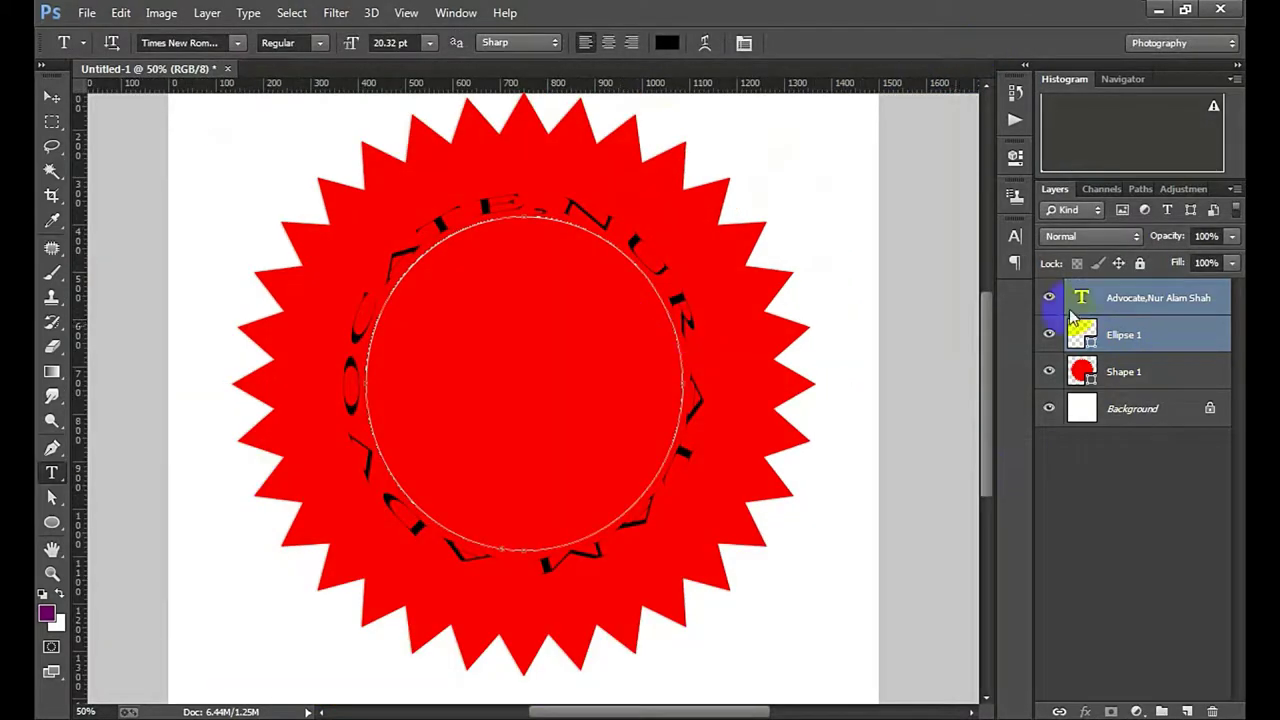
left_click(1157, 300)
left_click(1015, 236)
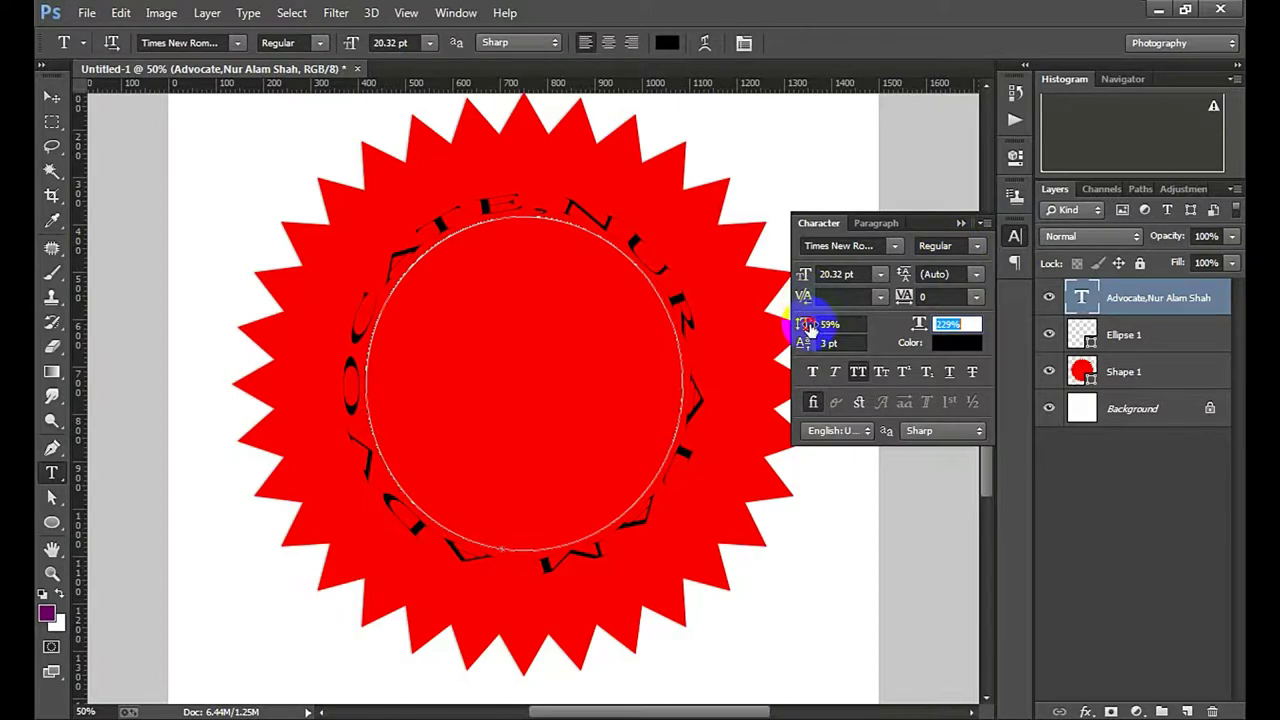
Give the ADVOCATE ring text 99% vertical scale and a 4 pt baseline shift
key("Tab")
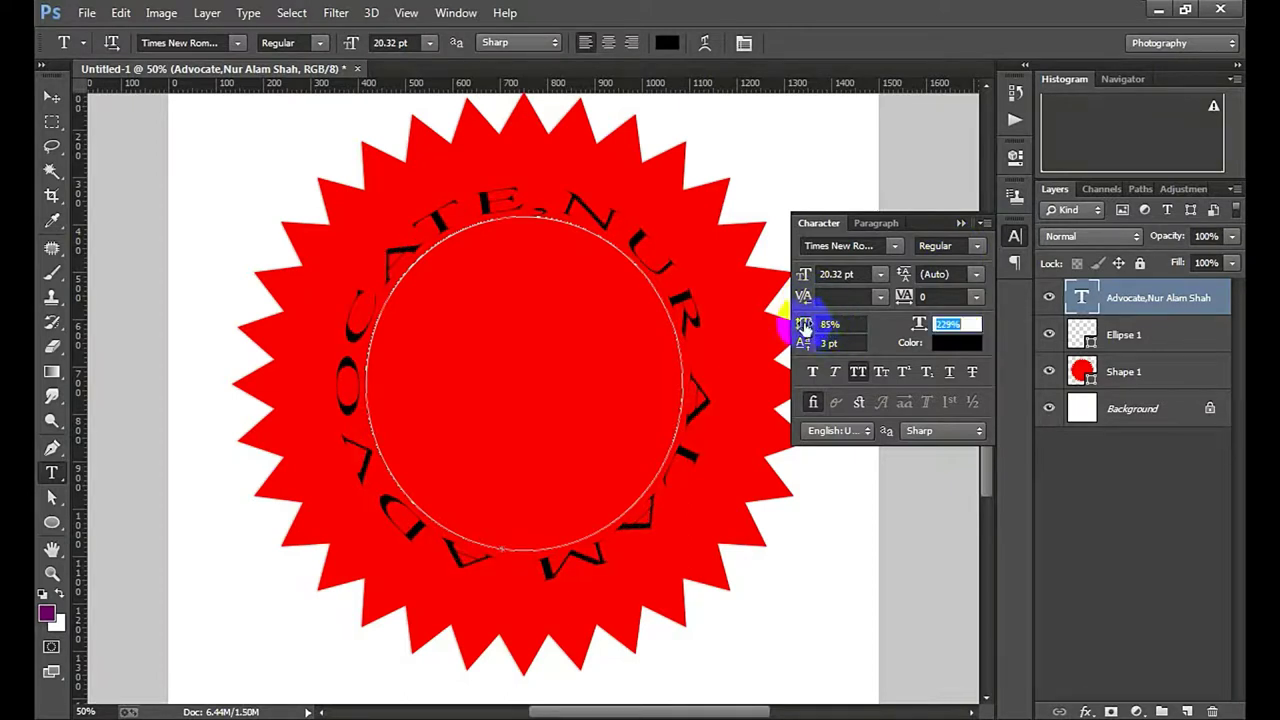
mouse_move(803, 326)
left_mouse_down()
mouse_move(828, 334)
mouse_move(812, 350)
left_mouse_up()
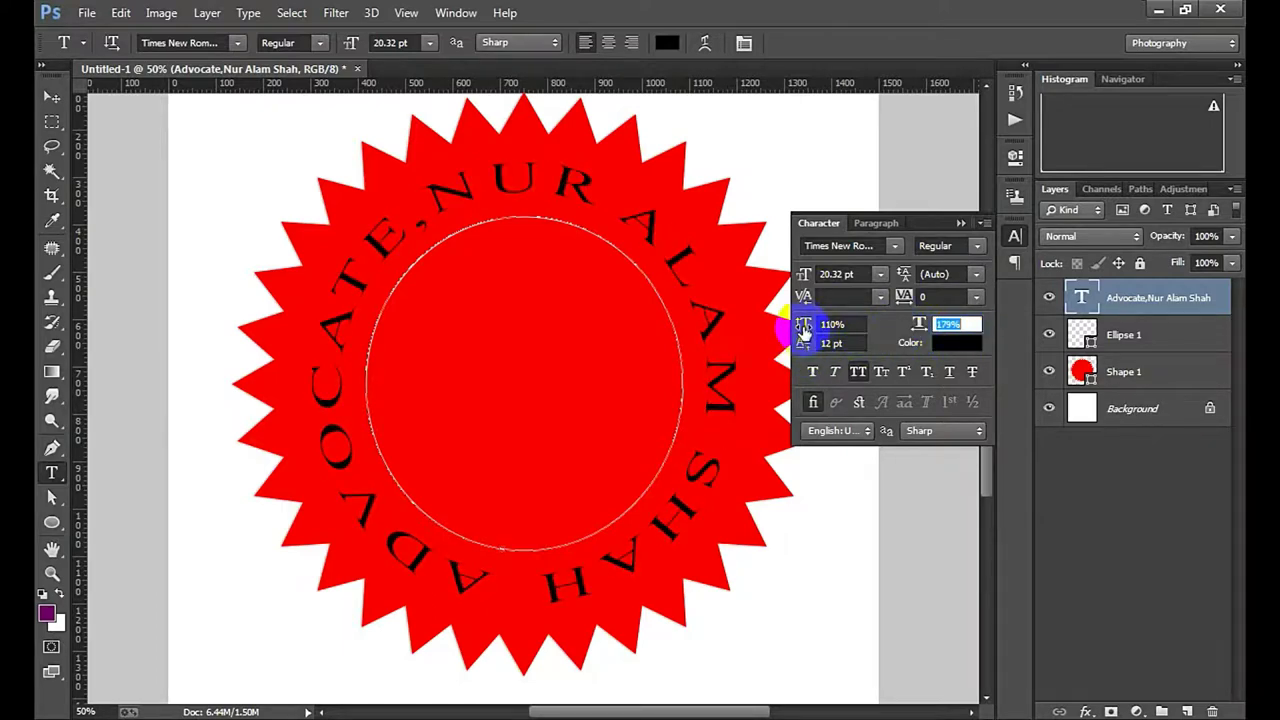
left_click_drag(803, 330, 810, 340)
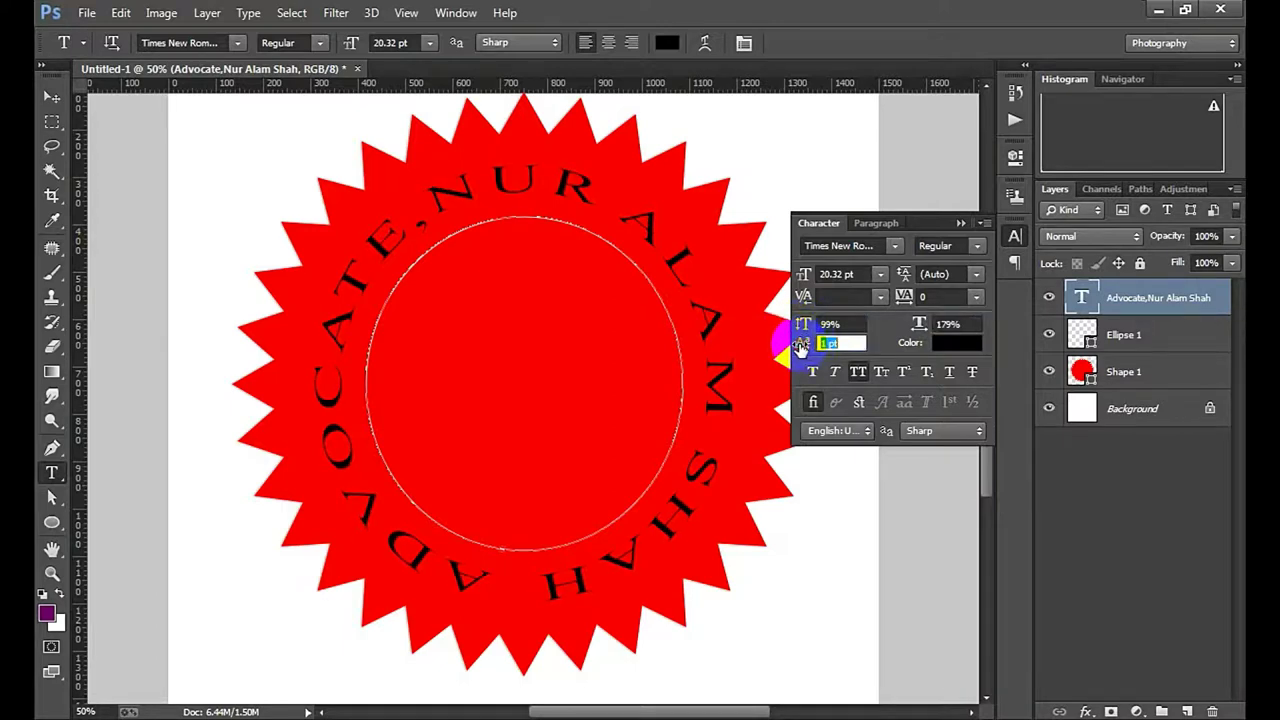
key("Tab")
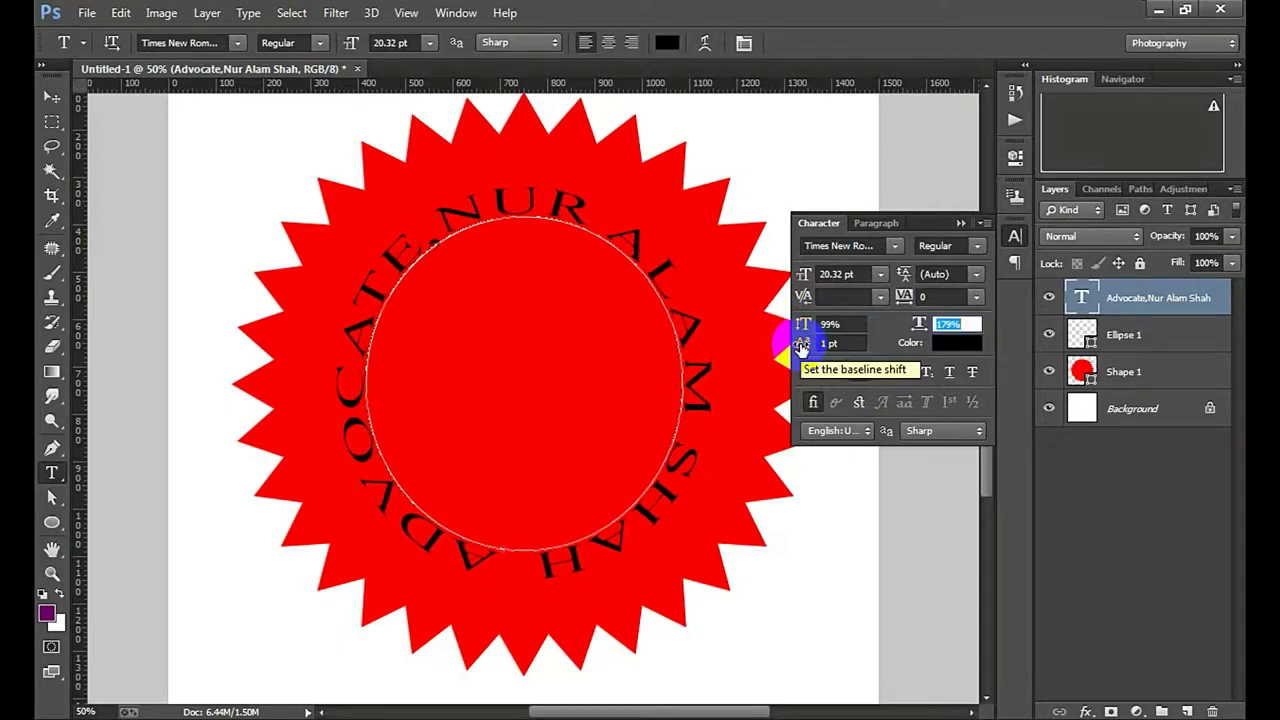
left_click_drag(801, 347, 803, 345)
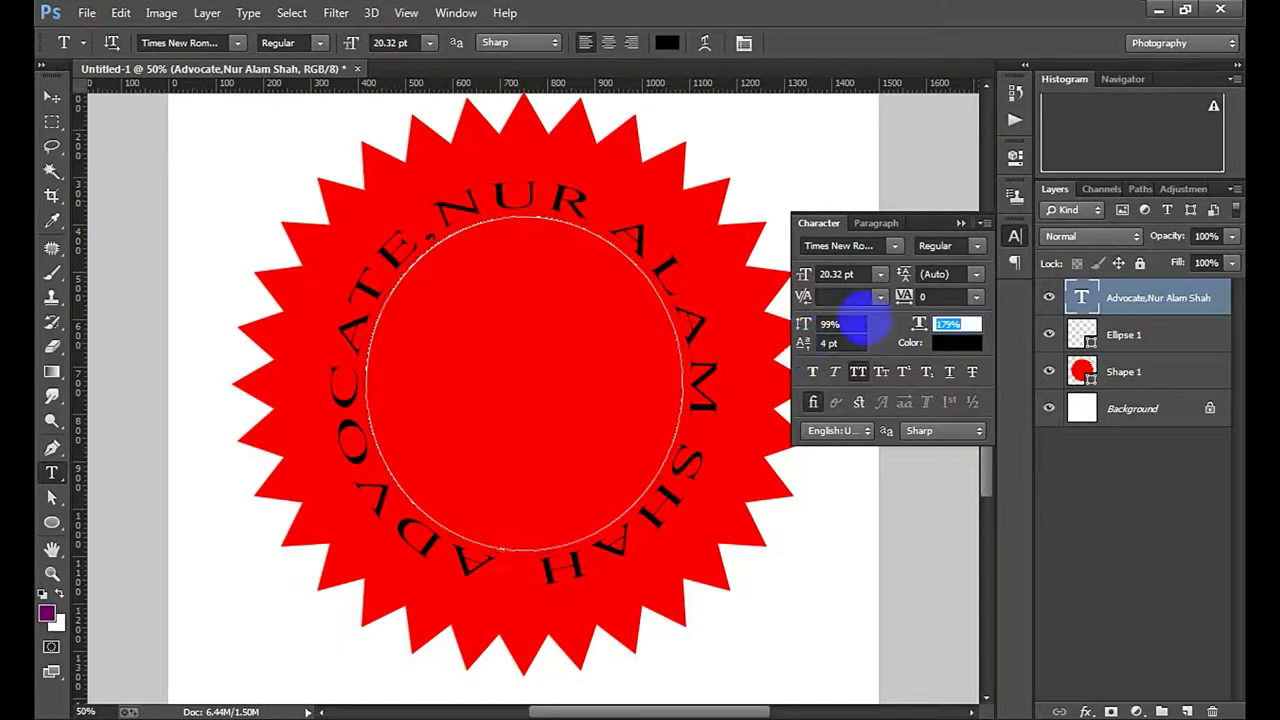
left_click(958, 221)
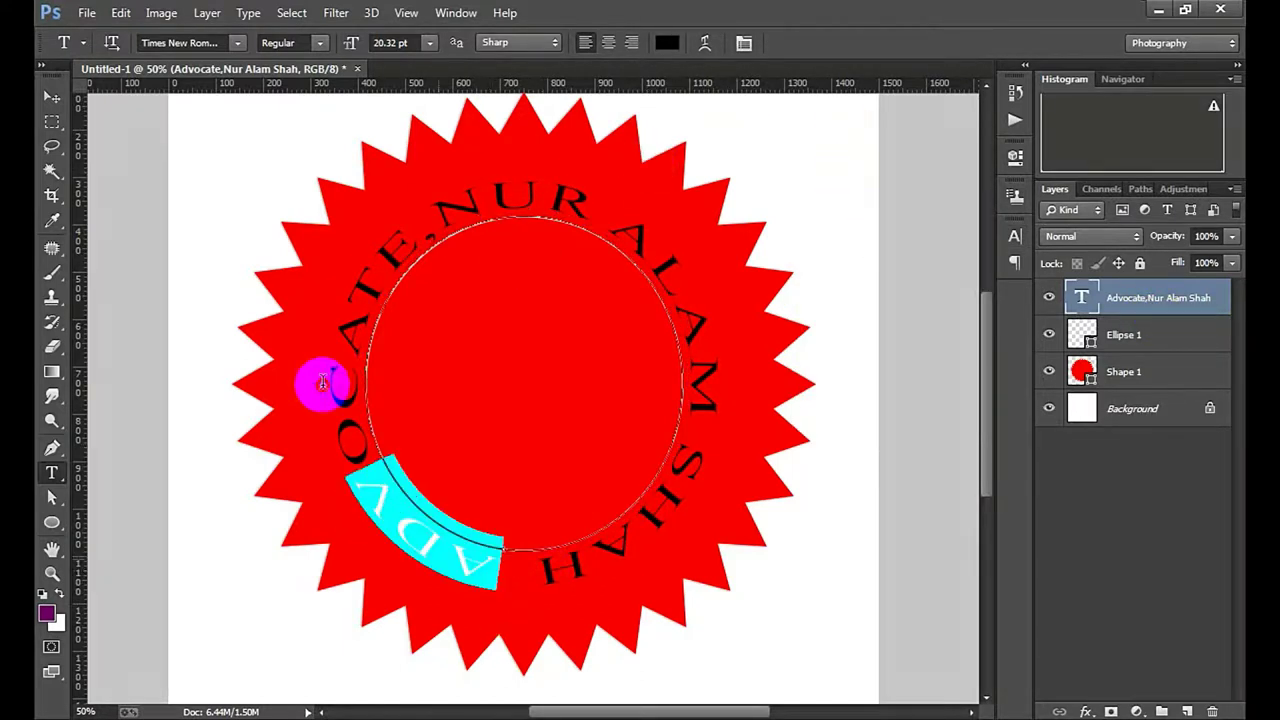
Colour all the ring text light near-white #e7d7d7 and commit the edit
mouse_move(500, 583)
left_mouse_down()
mouse_move(655, 575)
mouse_move(589, 429)
left_mouse_up()
left_click(667, 42)
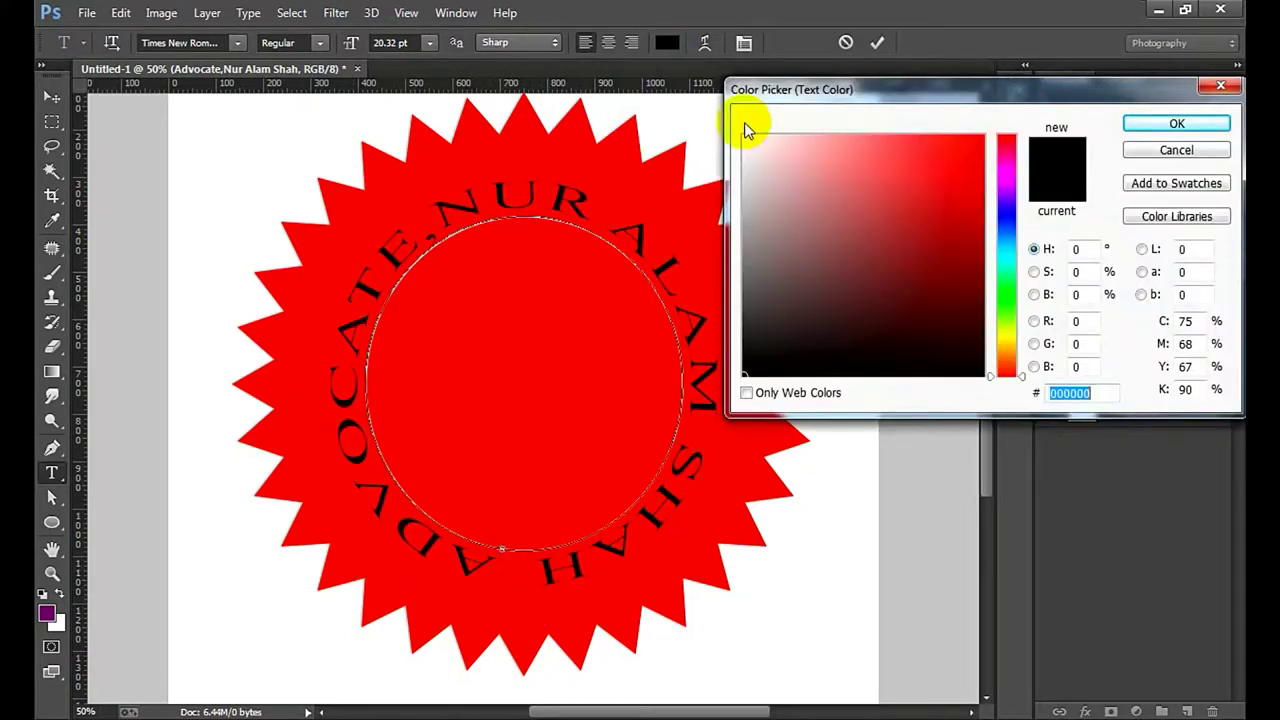
left_click(729, 118)
left_click(1177, 123)
left_click(877, 42)
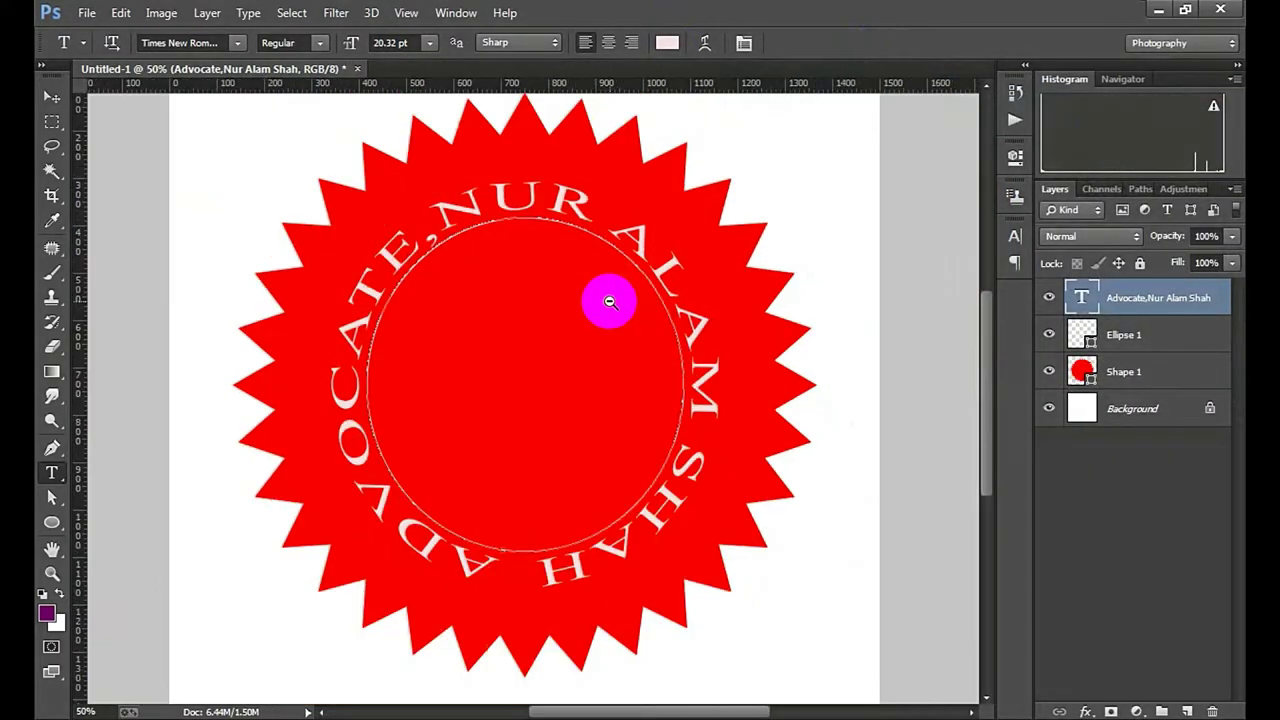
Zoom out and back in on the seal, then select the Ellipse 1 layer
left_click(608, 298, "ctrl+alt")
left_click(600, 290, "ctrl+alt")
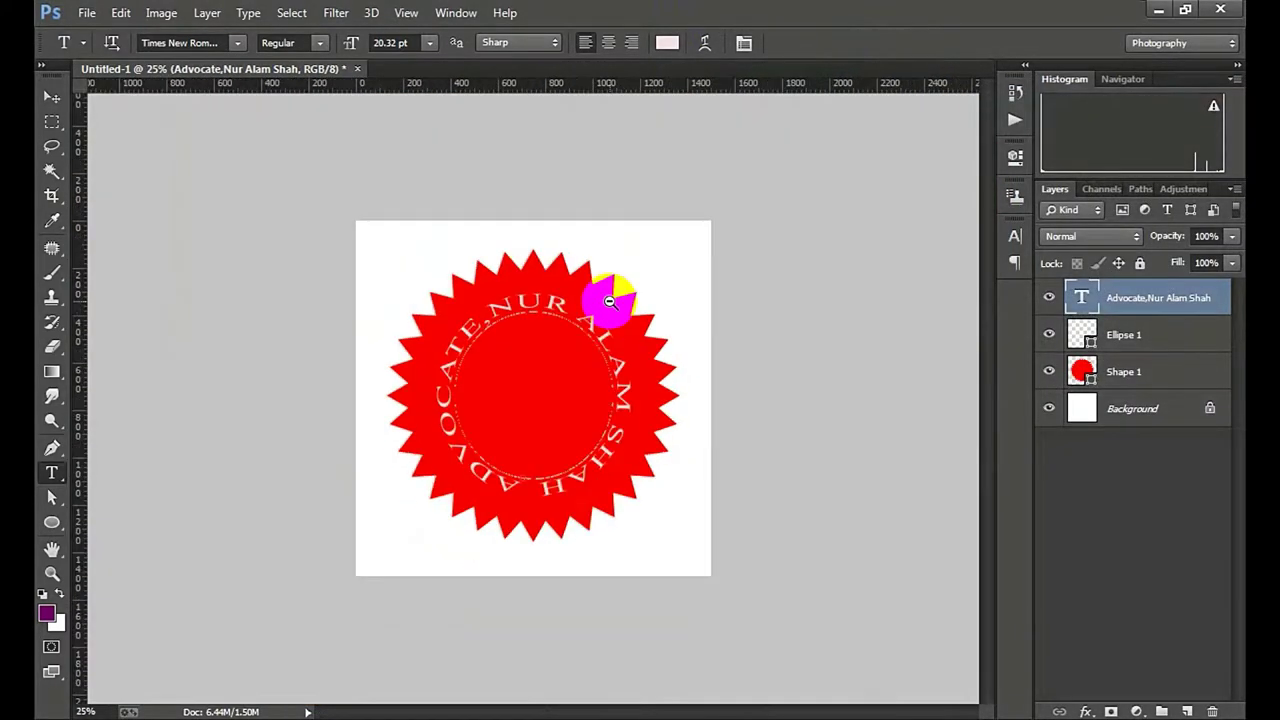
left_click(557, 353, "ctrl+alt")
left_click(557, 353, "ctrl")
left_click(557, 353, "ctrl")
left_click(557, 353, "ctrl")
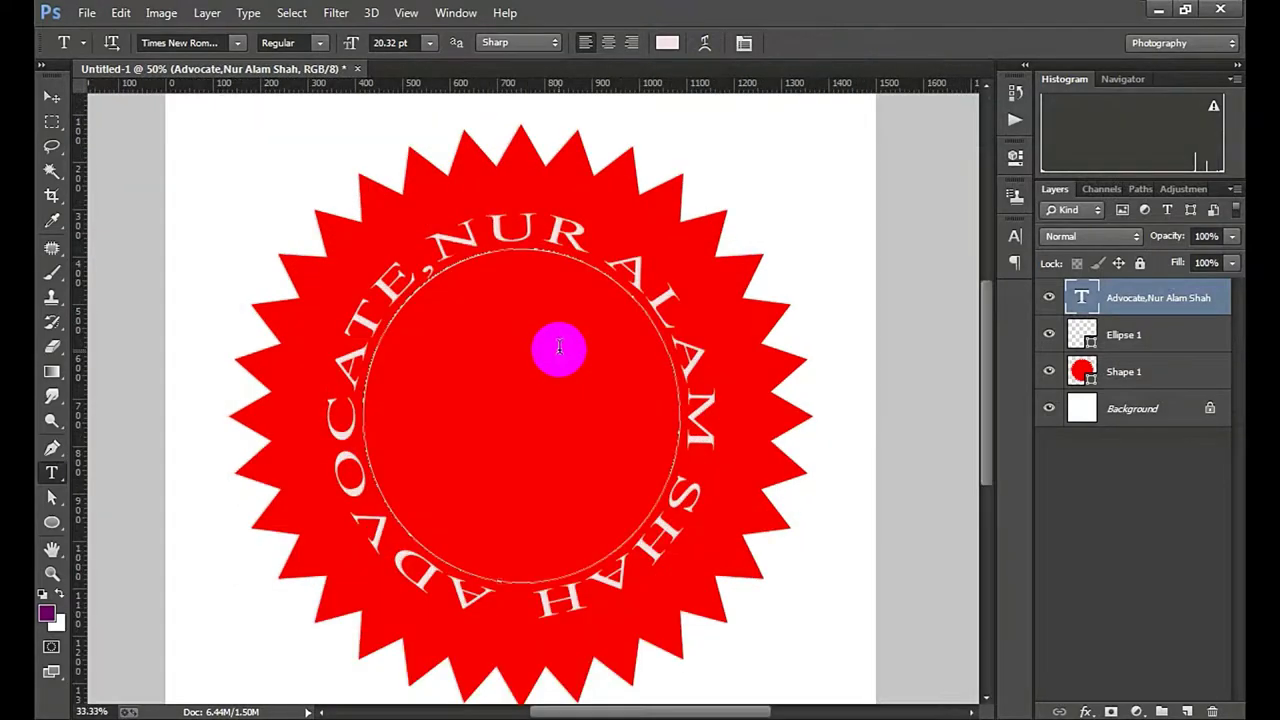
left_click(557, 353, "ctrl+alt")
left_click(1161, 335)
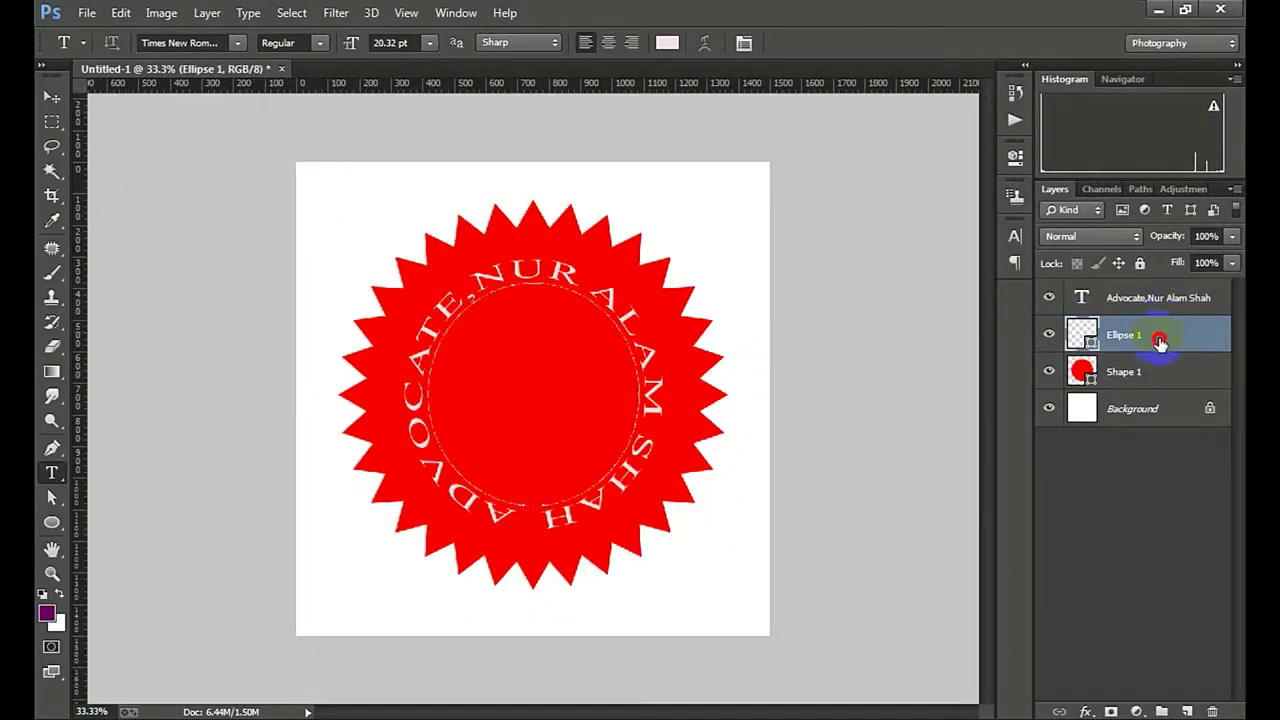
Duplicate Ellipse 1 above the text layer and scale the copy to about 63%
left_click_drag(1160, 341, 1187, 711)
left_click_drag(1105, 345, 1130, 287)
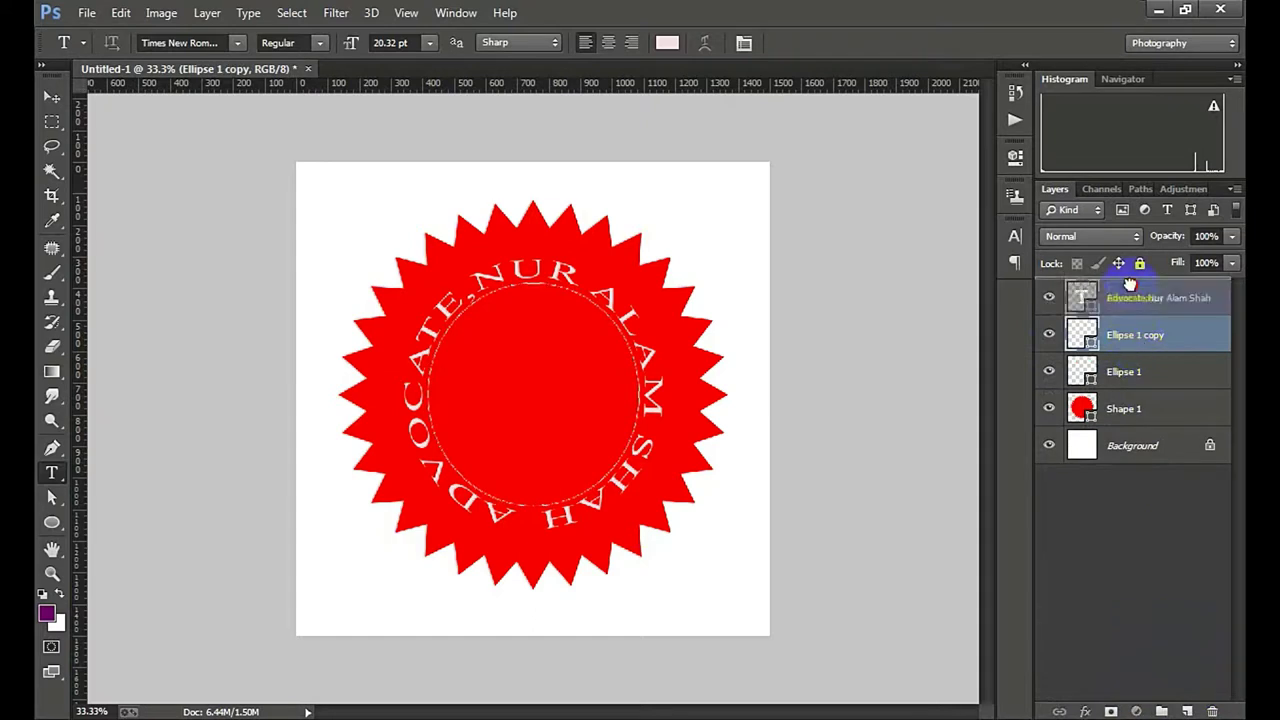
key("ctrl+t")
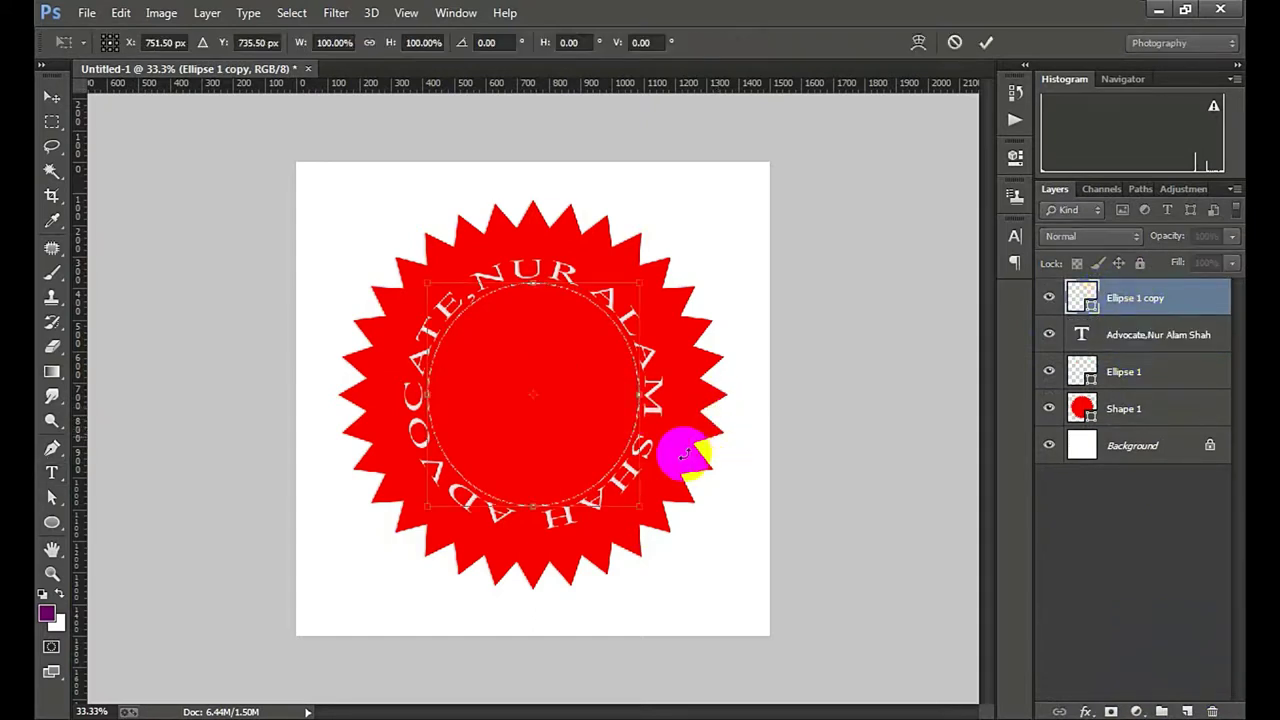
left_click_drag(641, 506, 600, 463)
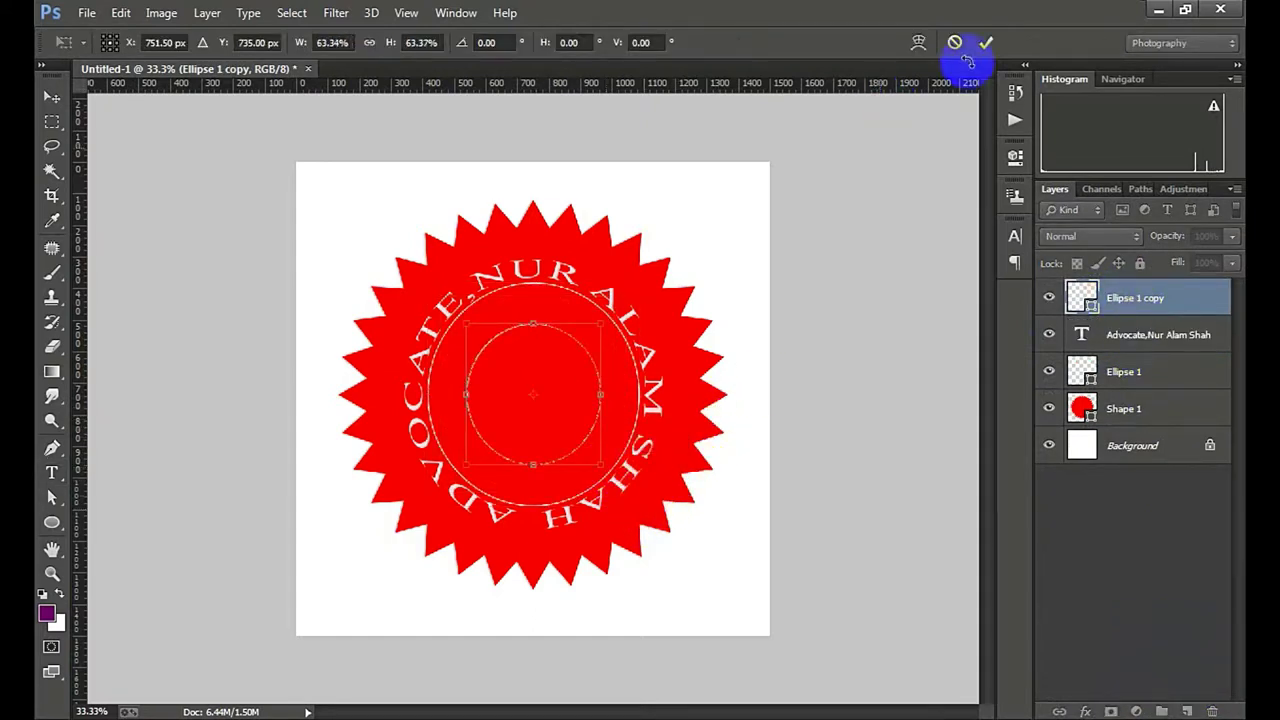
left_click(985, 43)
key("t")
scroll(560, 405, "up", 1)
scroll(560, 405, "up", 1)
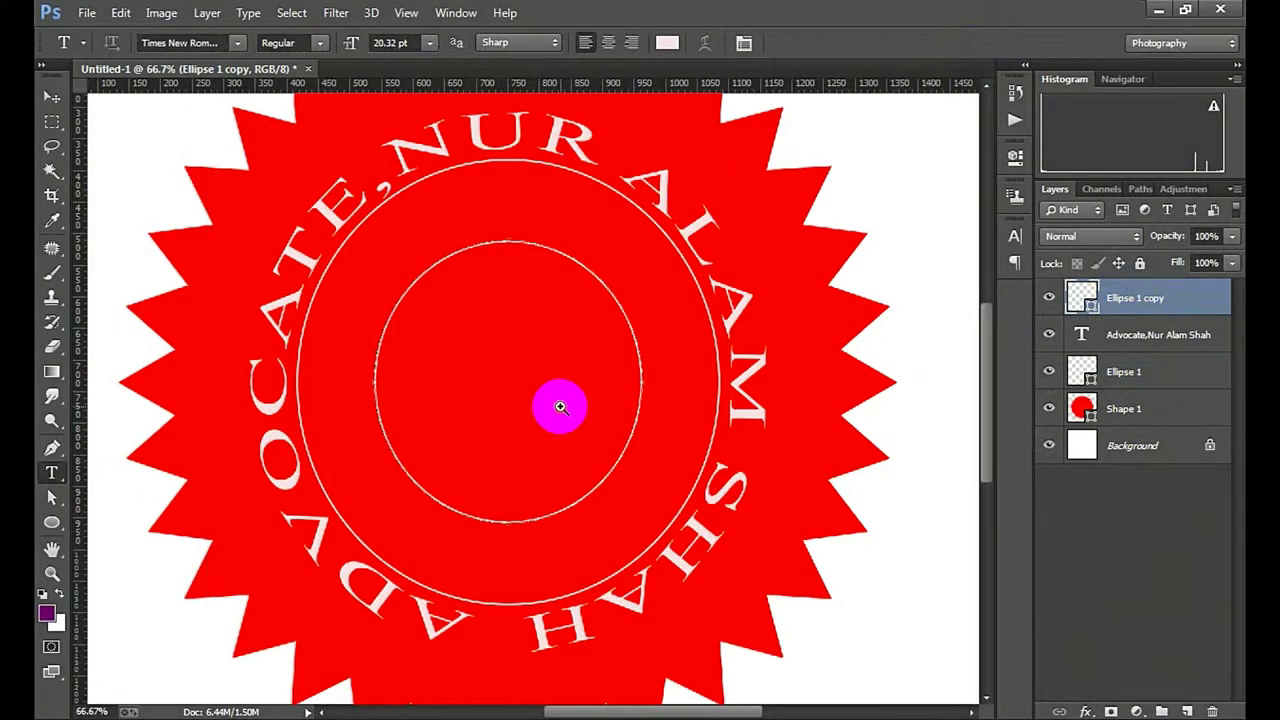
scroll(560, 405, "up", 1)
scroll(563, 405, "down", 3)
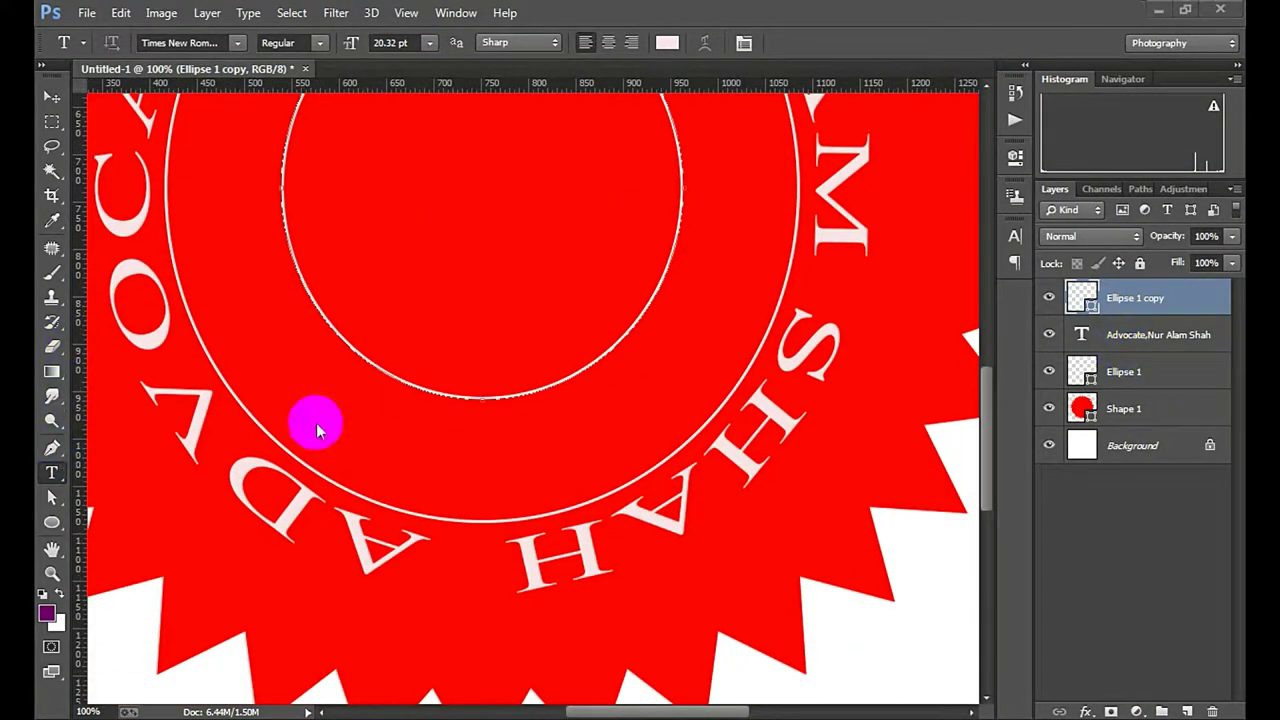
left_click(458, 397)
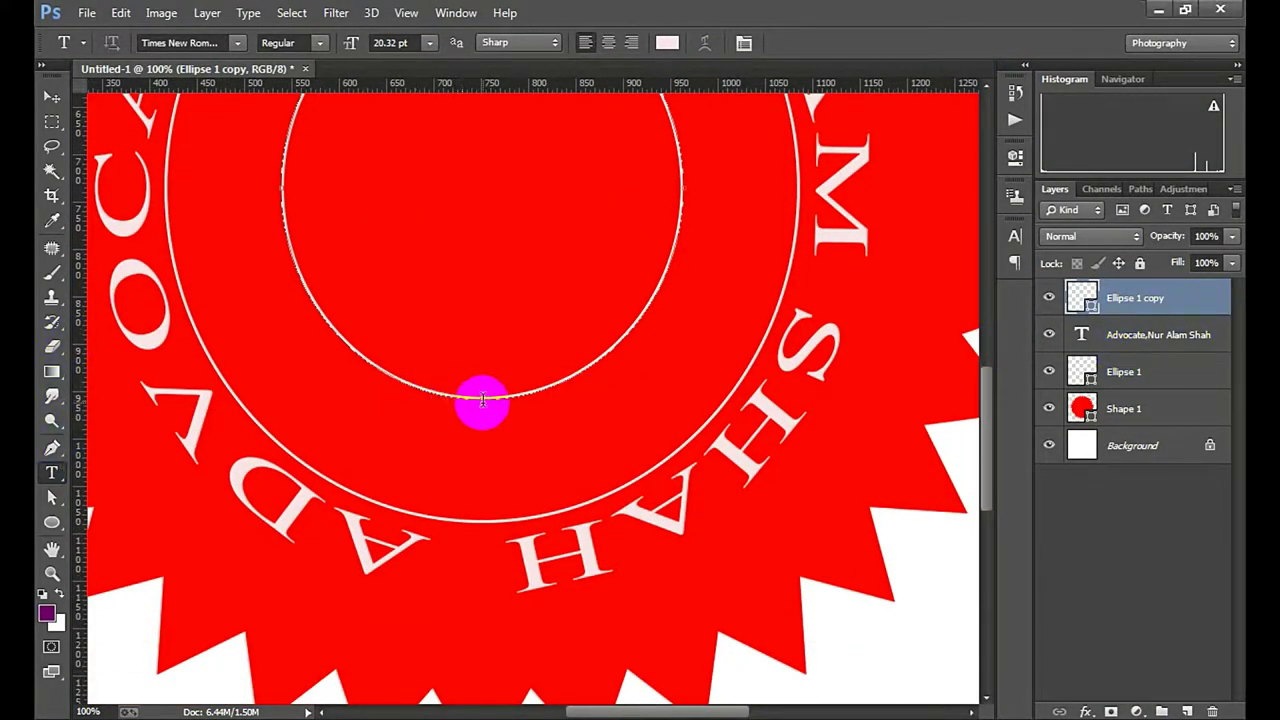
left_click(445, 405)
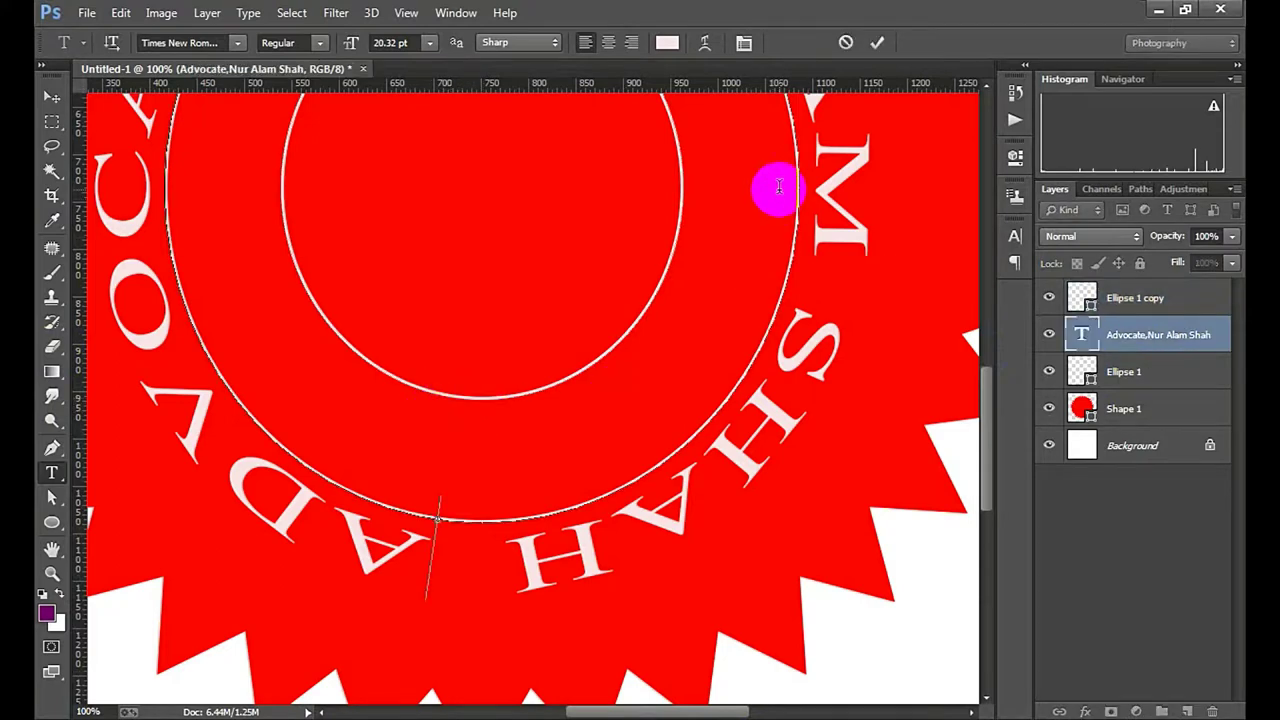
left_click_drag(779, 186, 777, 189)
left_click(877, 42)
left_click(1130, 300)
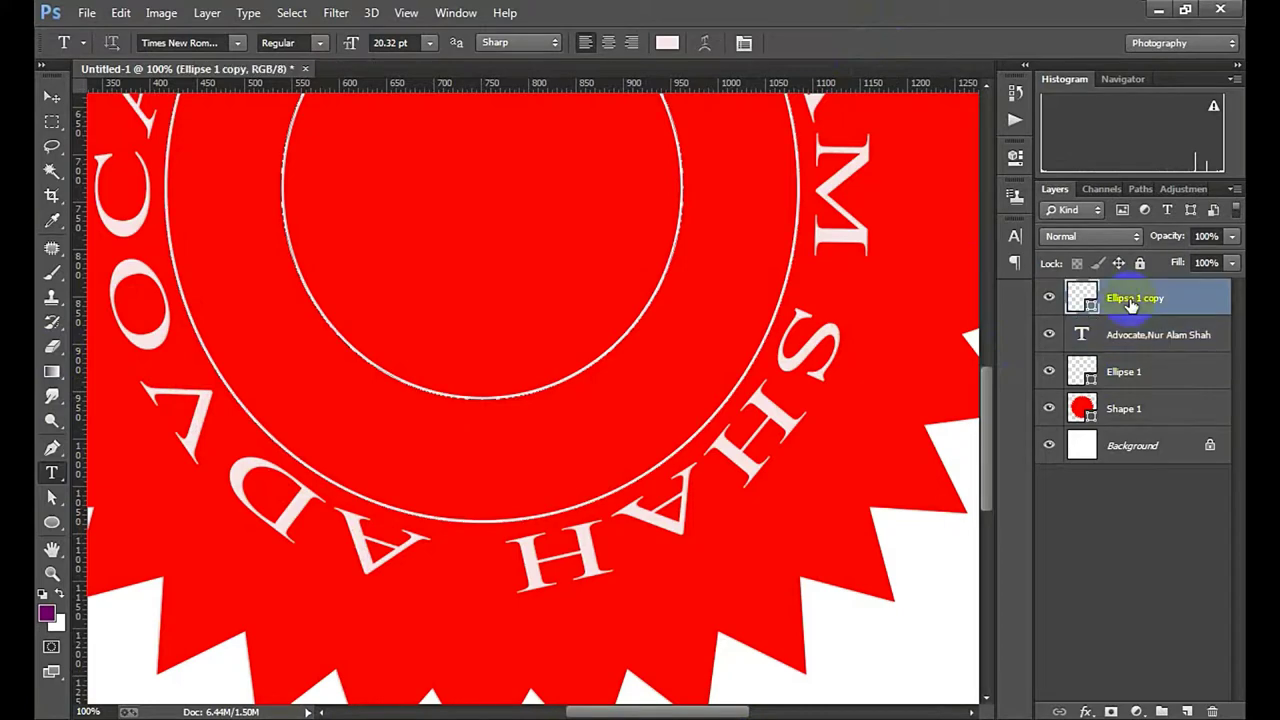
left_click(456, 372)
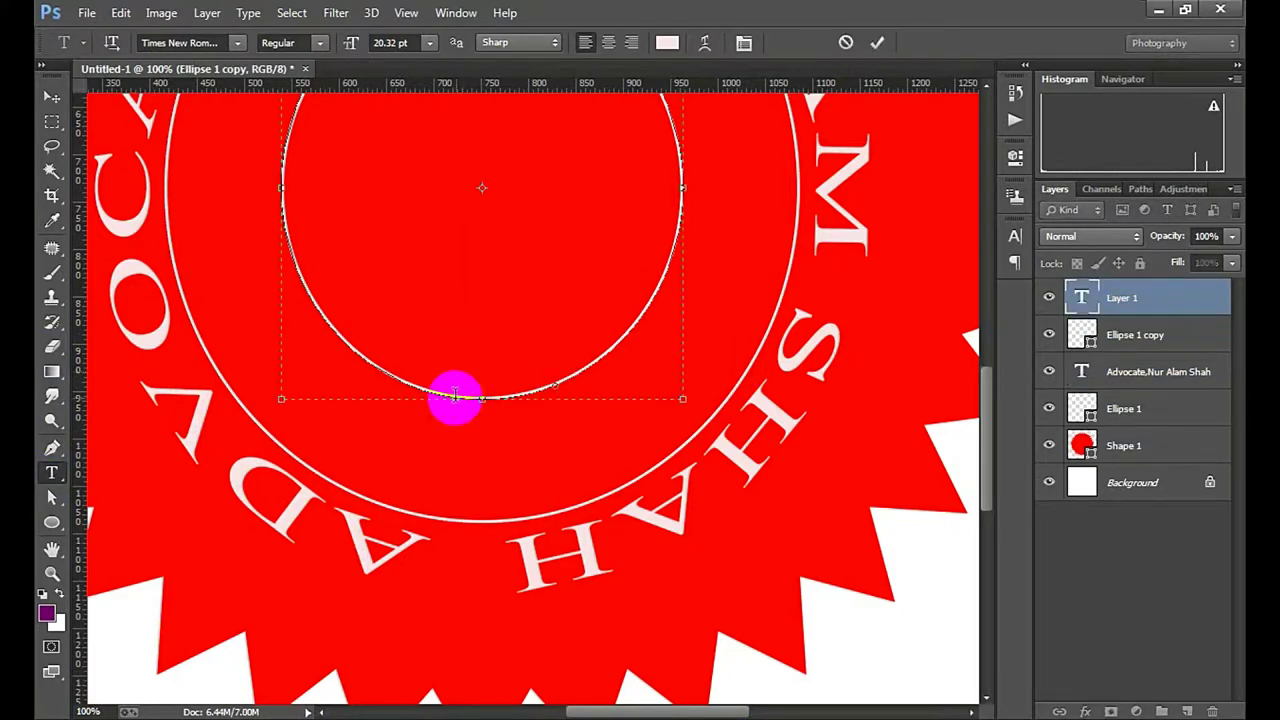
left_click(877, 42)
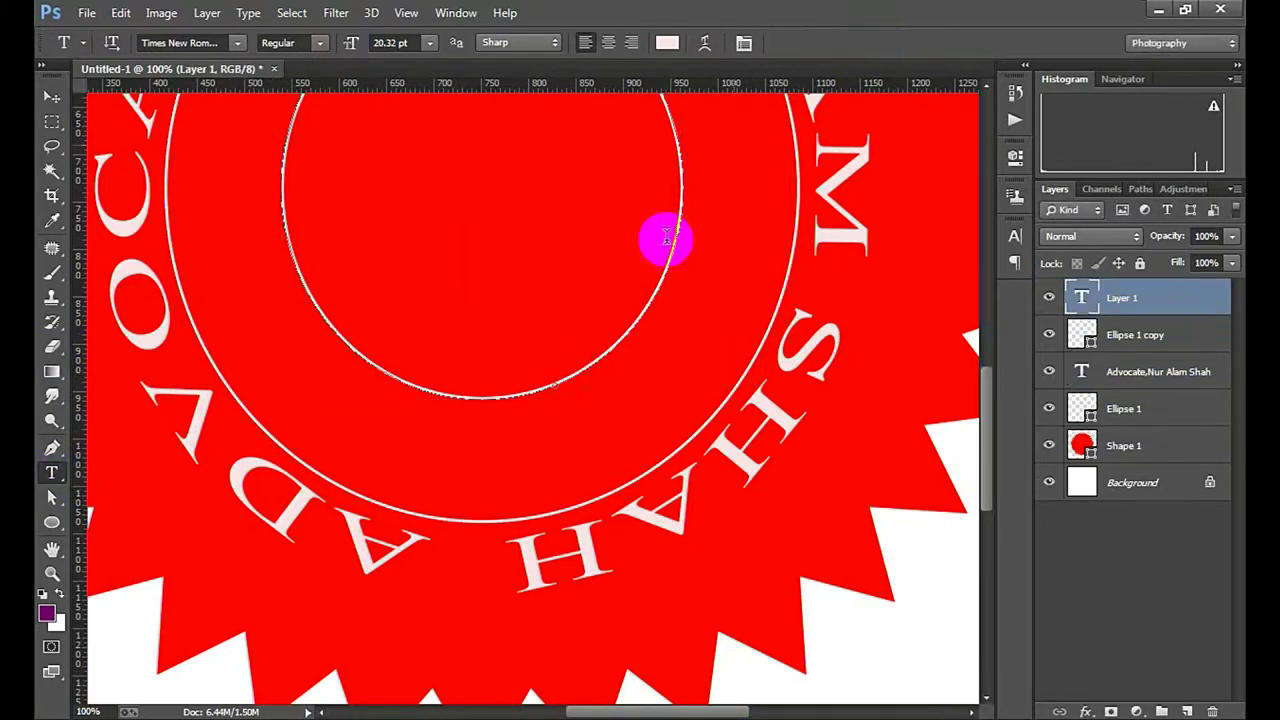
left_click(545, 395)
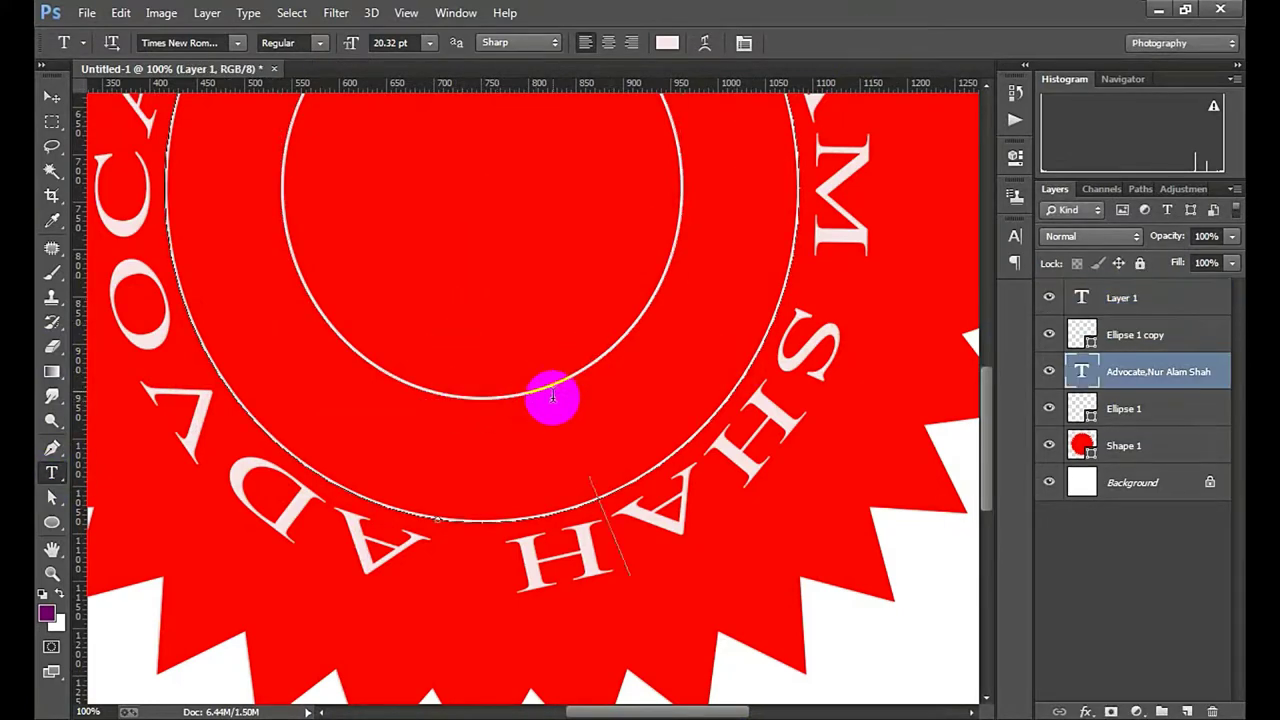
left_click(1123, 334)
left_click_drag(1129, 297, 1199, 684)
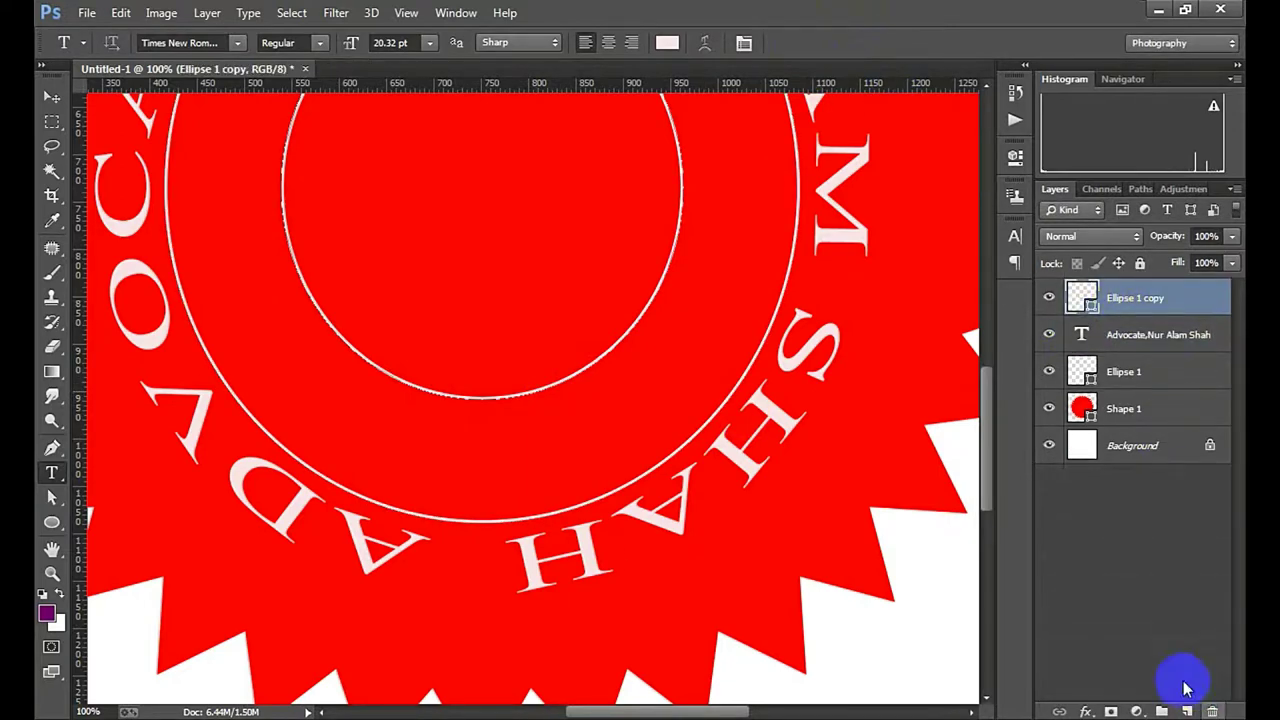
Delete the old Ellipse 1 copy inner ring layer
scroll(443, 623, "down", 1)
scroll(510, 360, "up", 4)
scroll(558, 392, "down", 1)
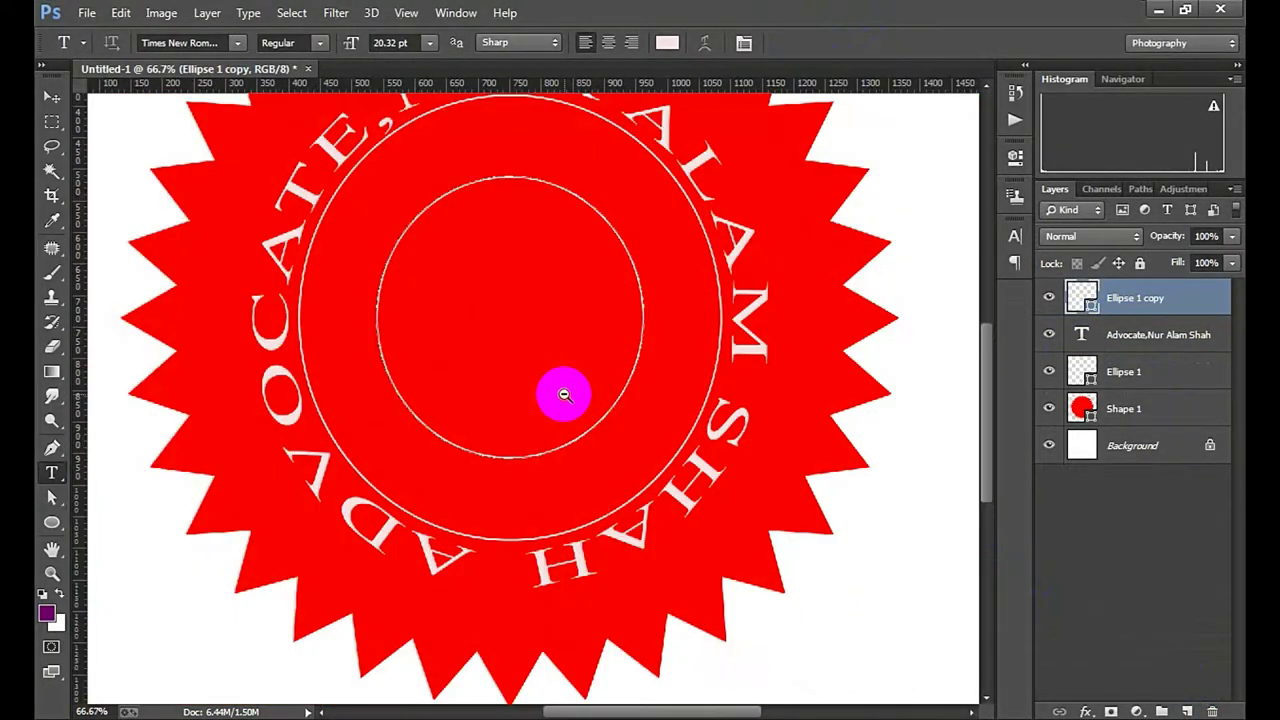
scroll(560, 393, "down", 1)
scroll(562, 394, "up", 1)
scroll(564, 395, "down", 1)
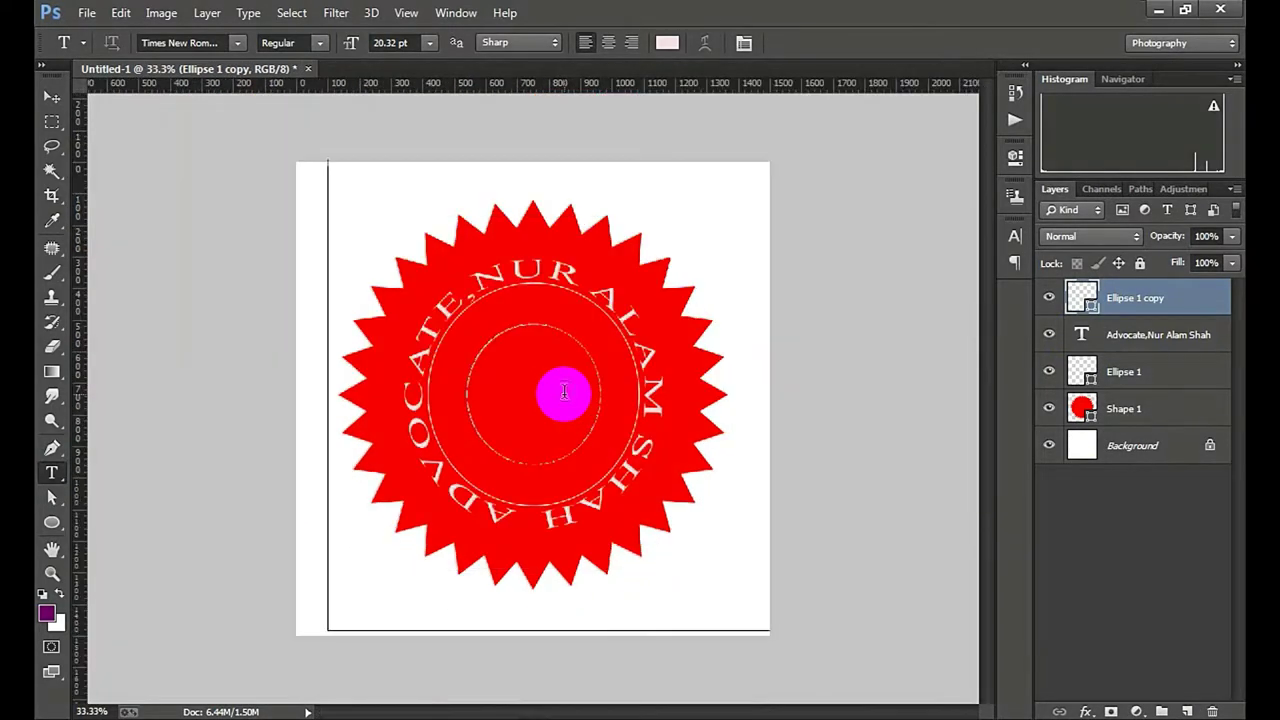
scroll(560, 388, "up", 2)
left_click_drag(1135, 297, 1211, 708)
Duplicate the Advocate text and Ellipse 1 layers and scale the copies to about 48.7%
left_click(1150, 336, "shift")
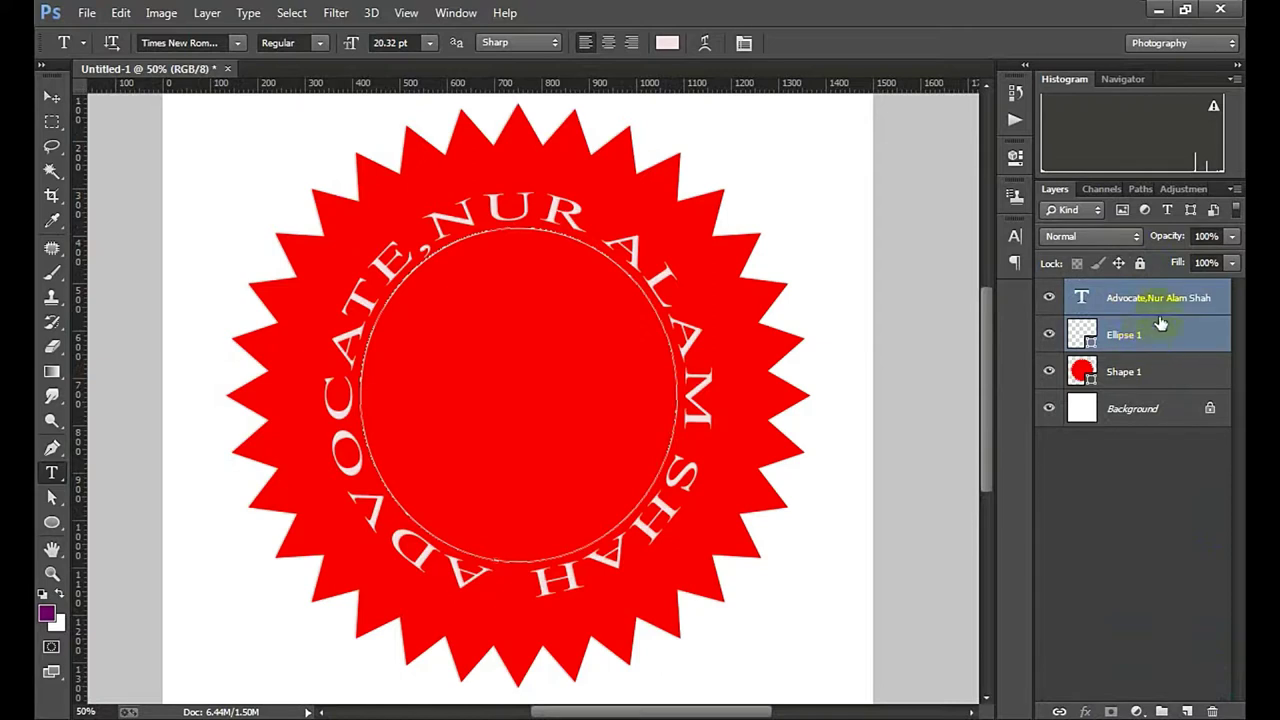
left_click_drag(1166, 346, 1187, 711)
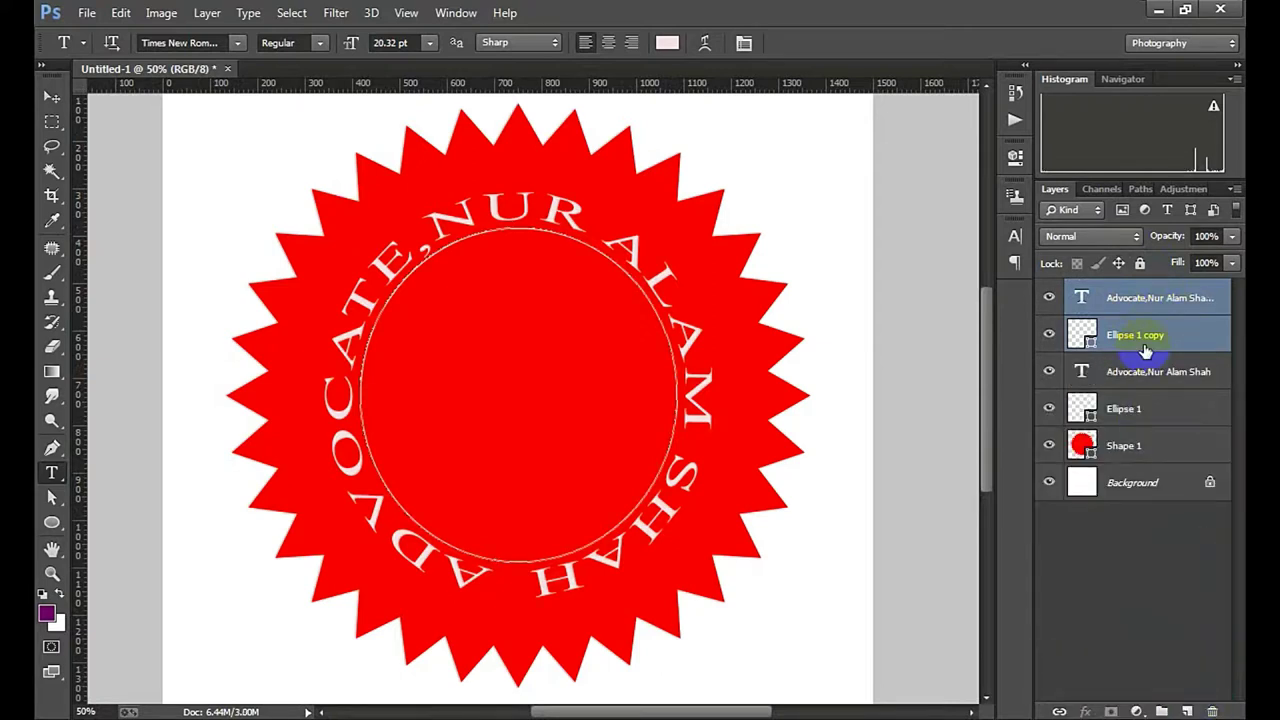
key("ctrl+t")
left_click_drag(674, 560, 591, 483)
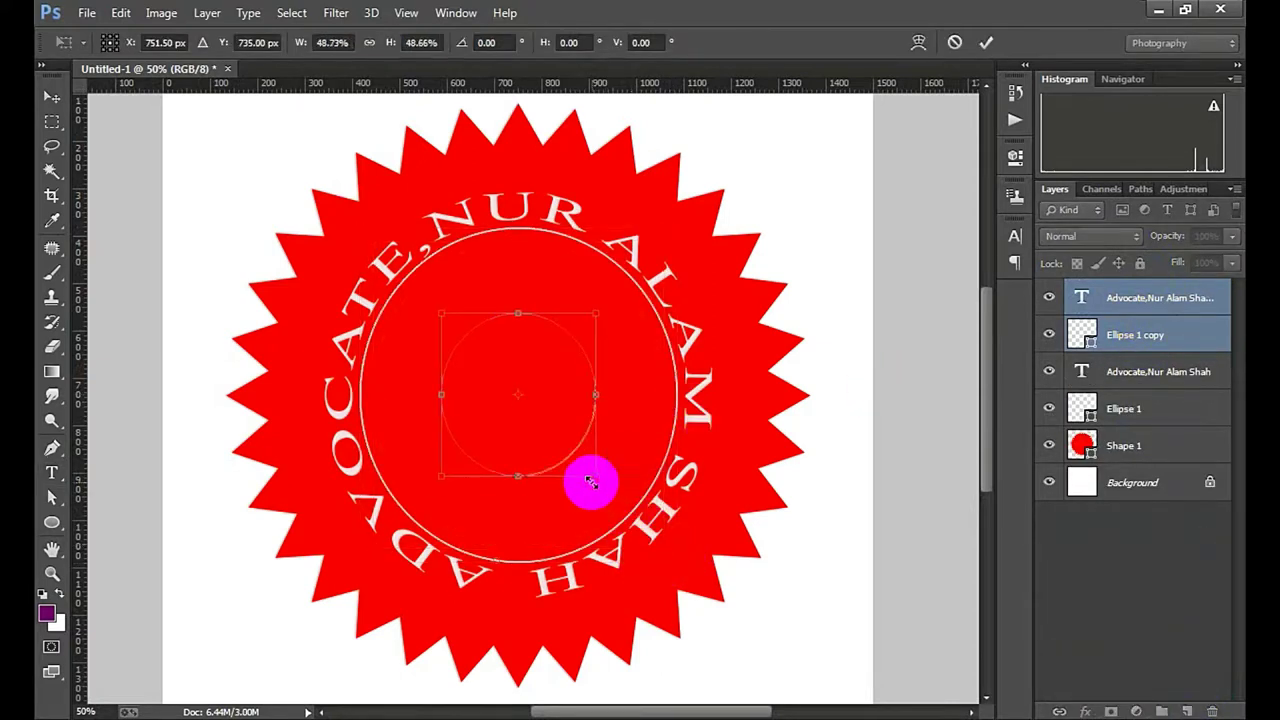
left_click(986, 42)
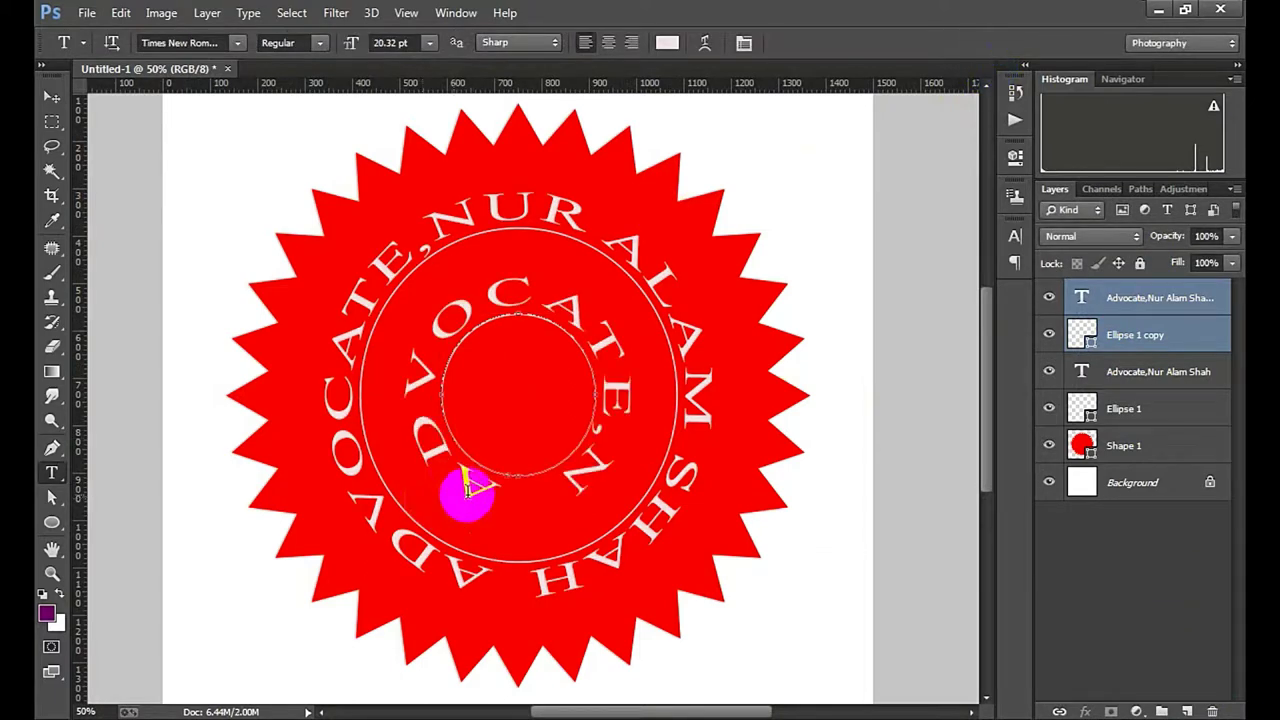
Replace the copied name text on the inner circle with NOTARY PUBLIC
left_click_drag(445, 455, 552, 500)
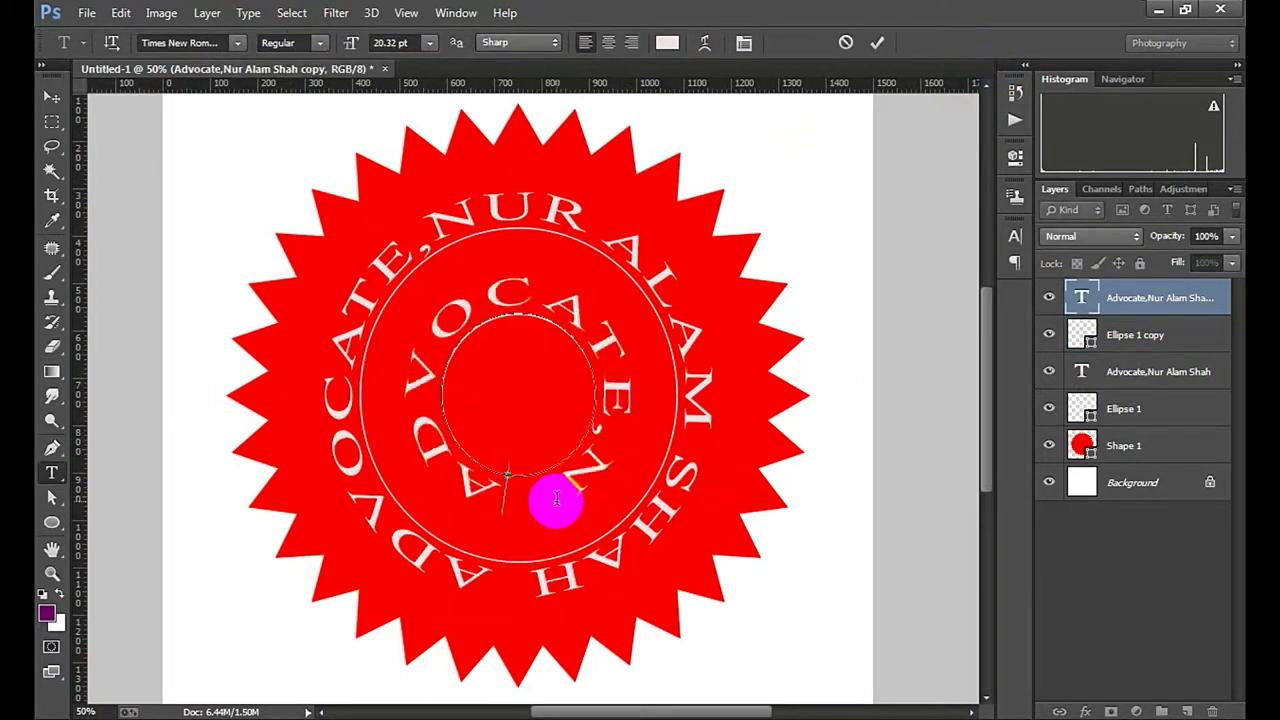
key("Delete")
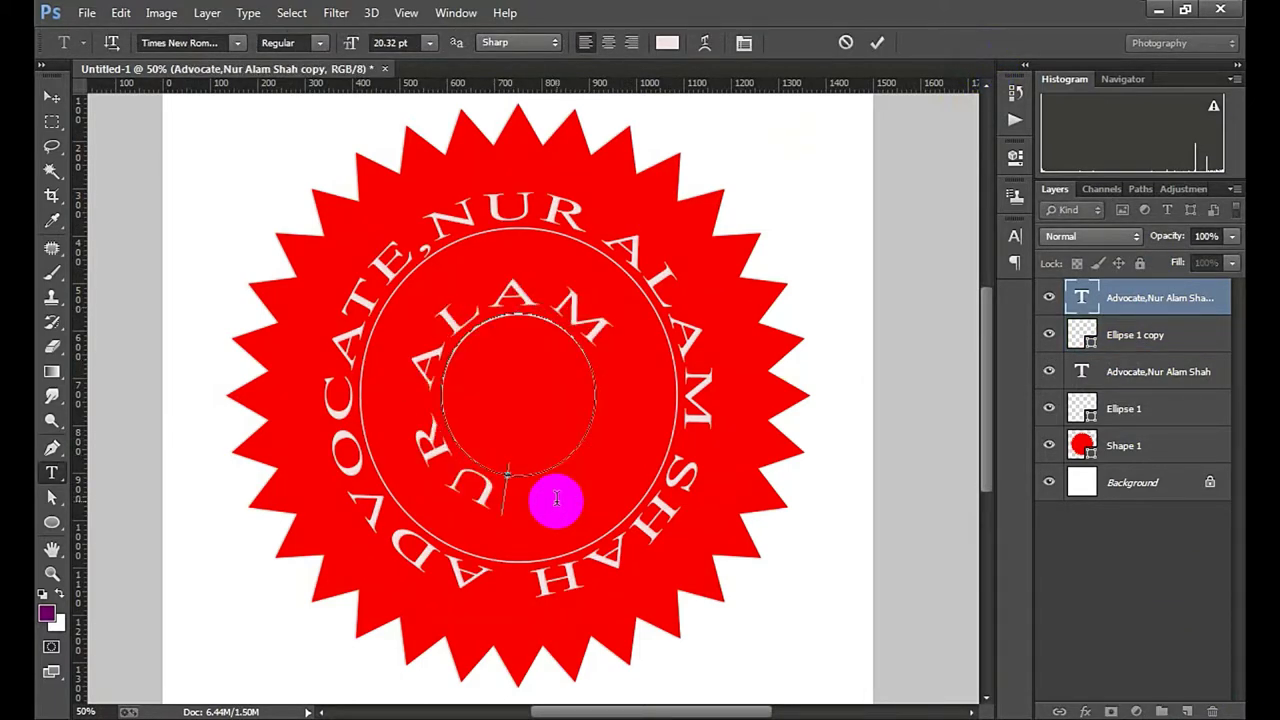
left_click_drag(477, 491, 640, 371)
type("SHAH")
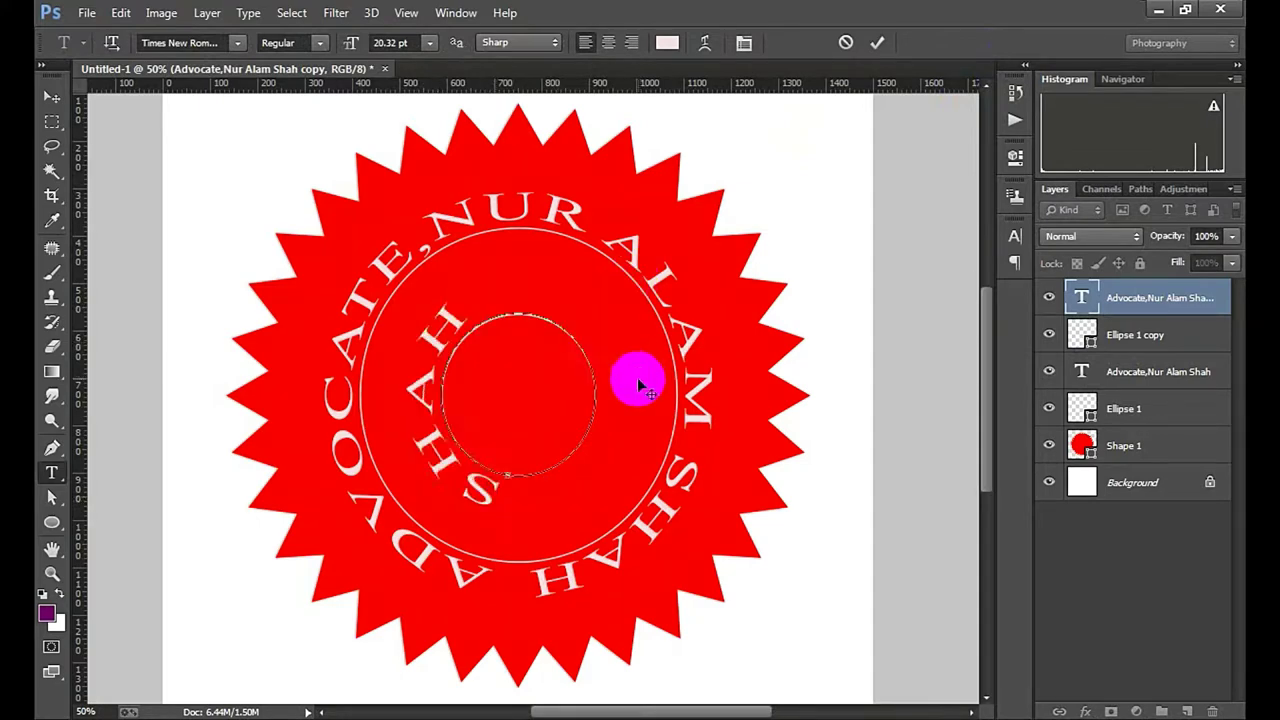
left_click_drag(492, 494, 400, 329)
key("Delete")
type("NOTARY")
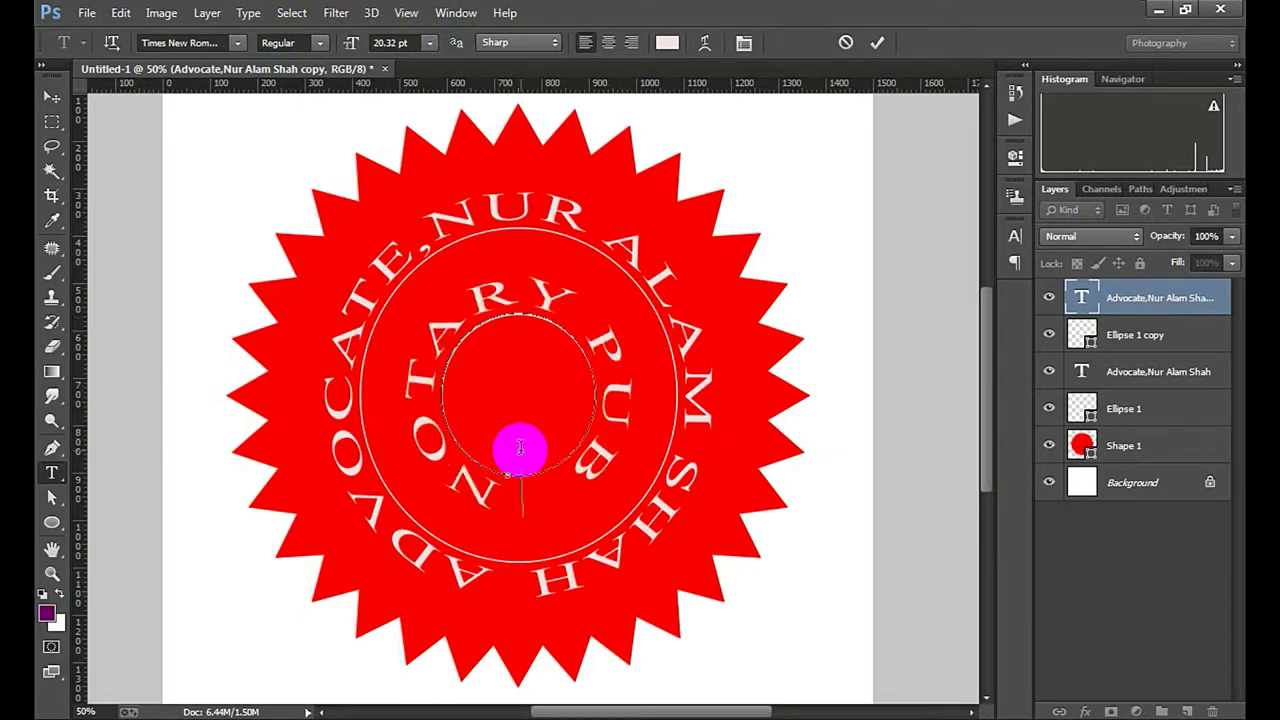
left_click(877, 42)
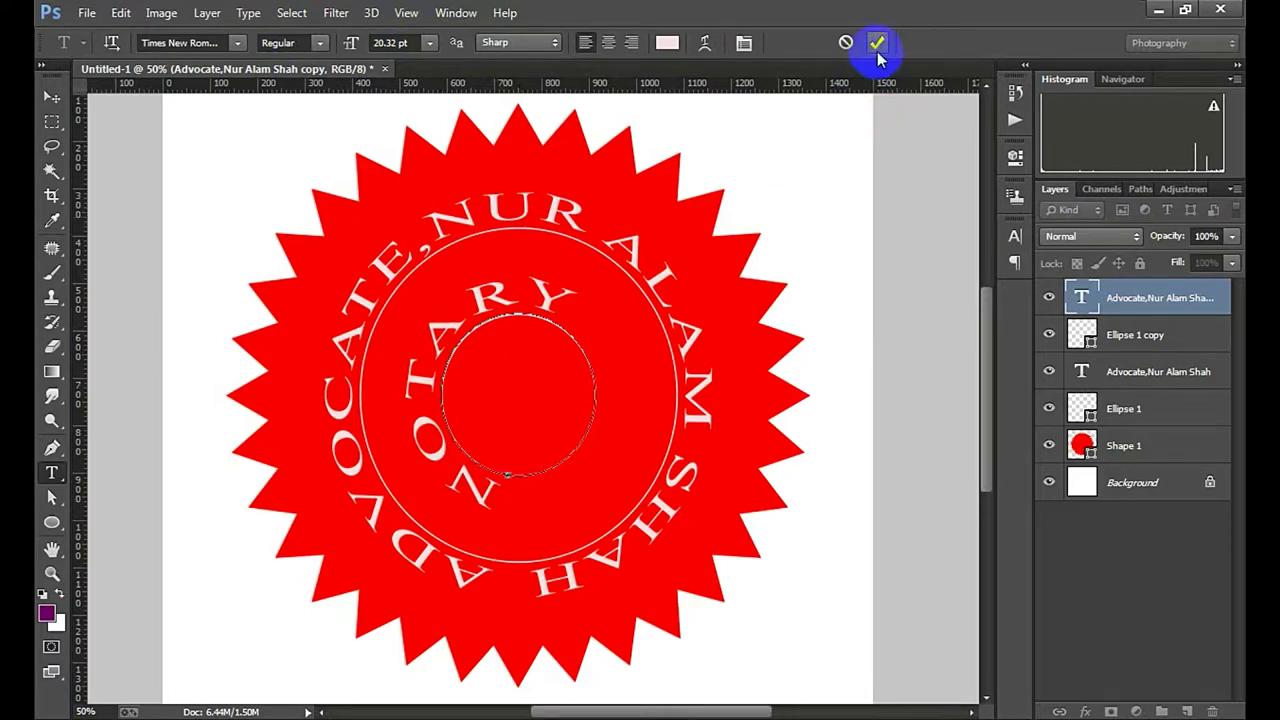
Enlarge the inner Notary Public text ring to about 173%
key("ctrl+t")
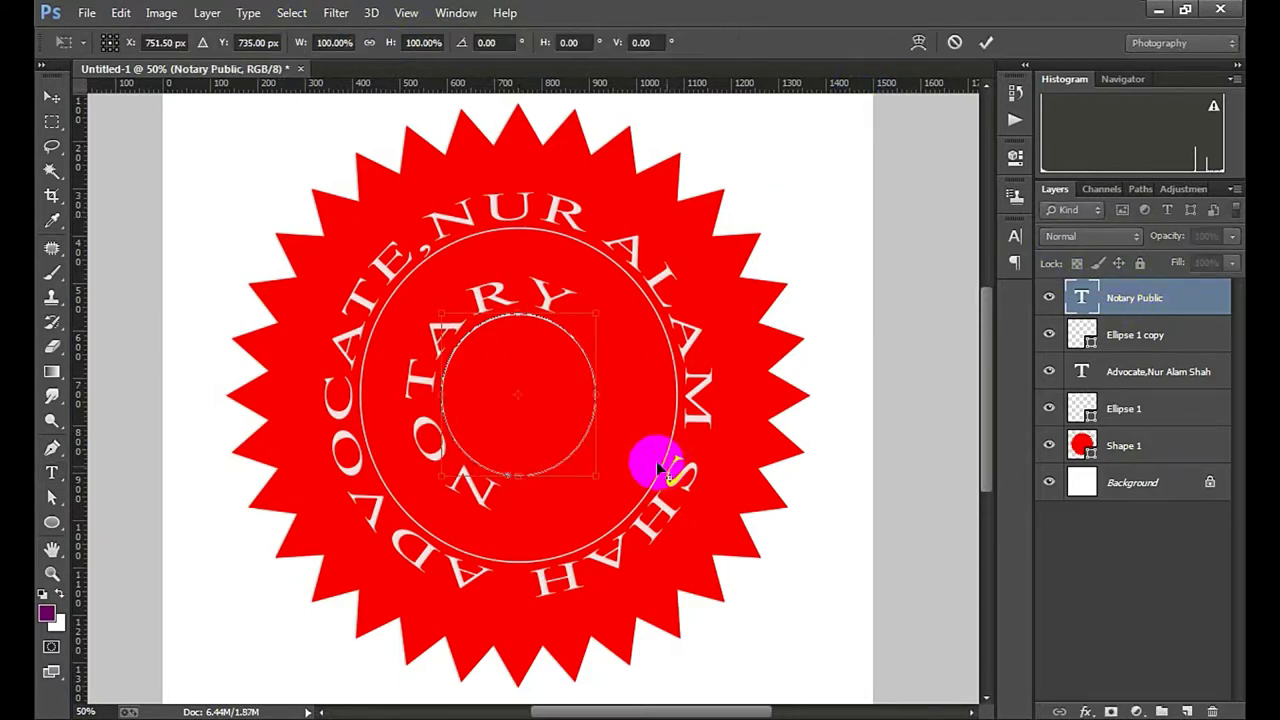
mouse_move(596, 474)
left_mouse_down()
mouse_move(550, 443)
mouse_move(664, 525)
left_mouse_up()
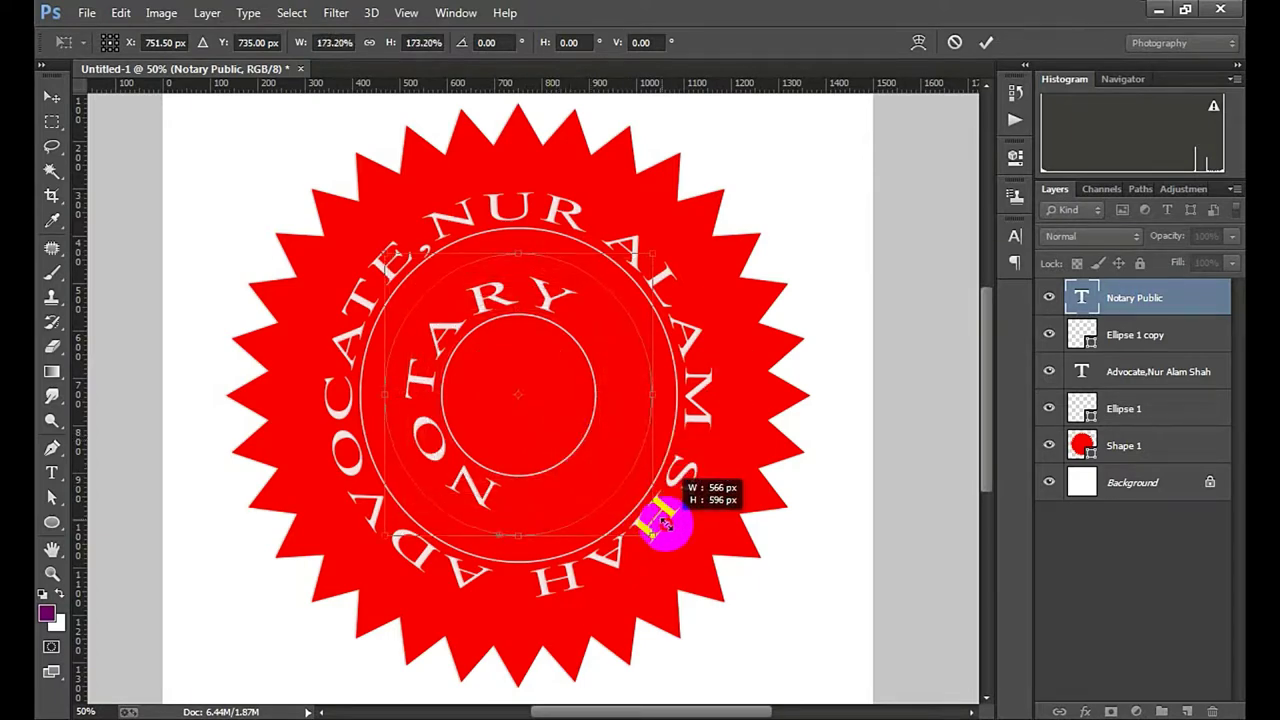
left_click(986, 42)
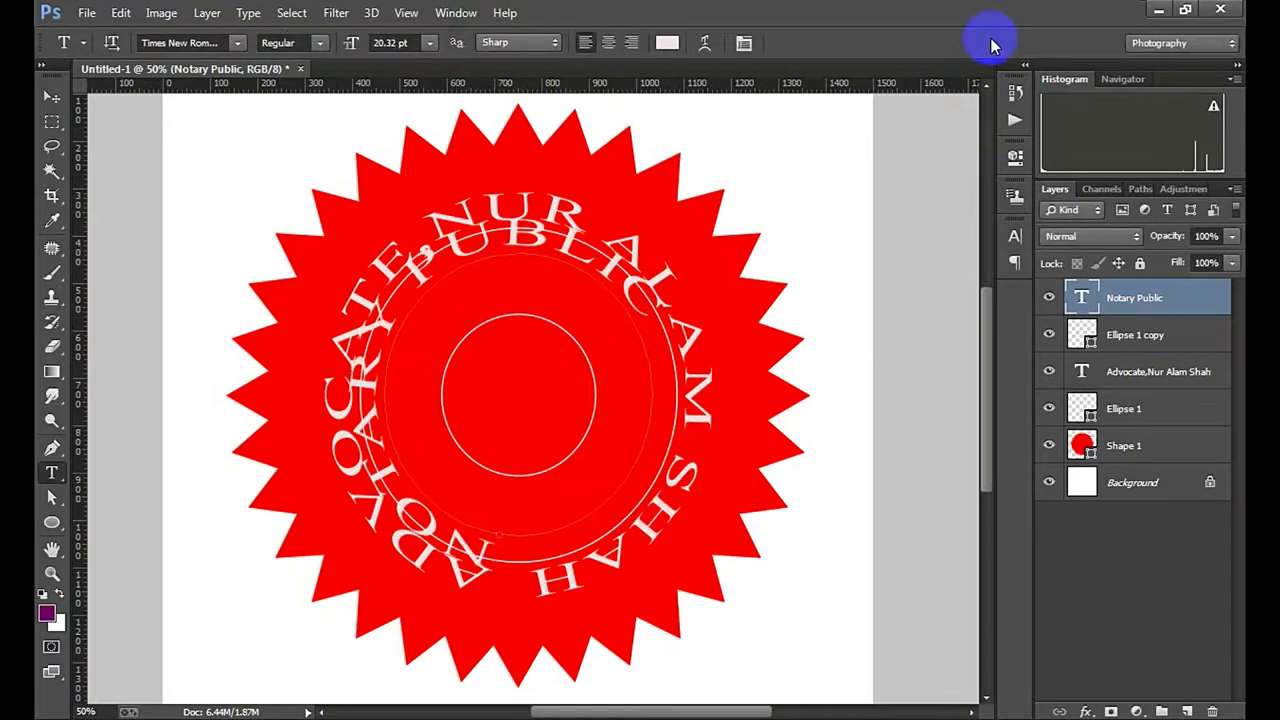
Extend the inner text to read 'NOTARY PUBLIC FOR whole of bangladesh'
left_click(641, 297)
type("FOR")
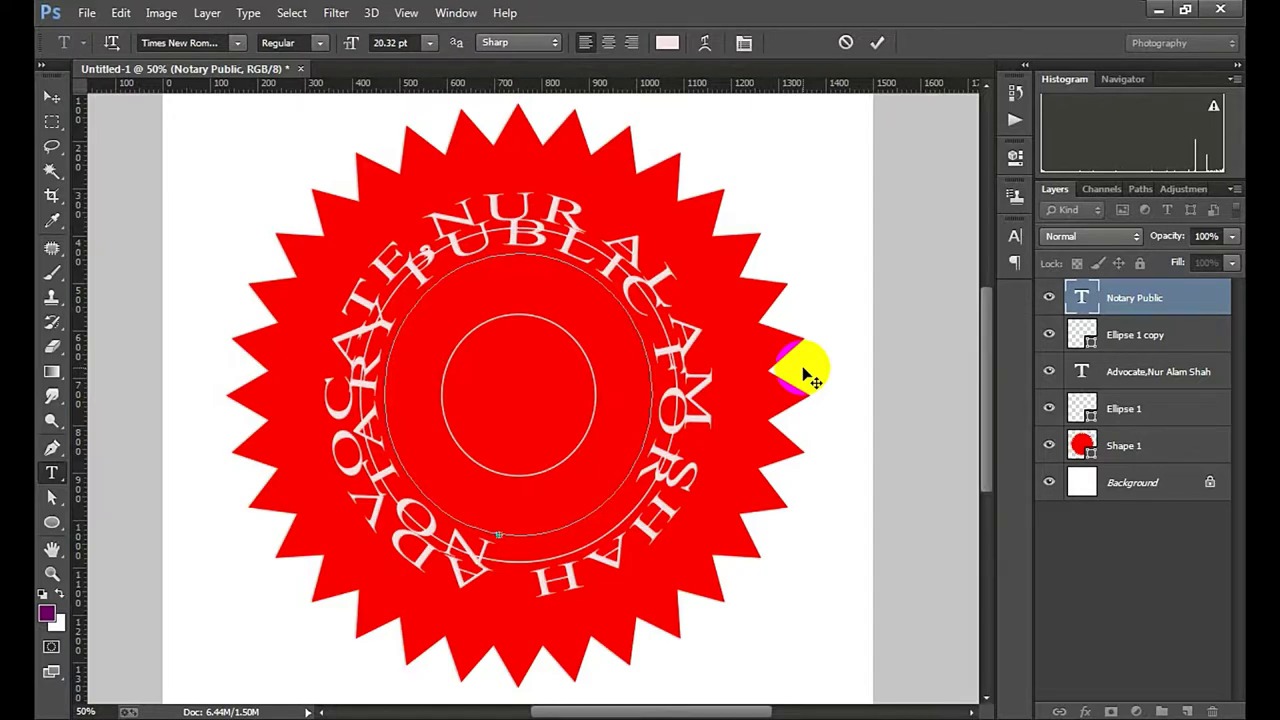
left_click(876, 42)
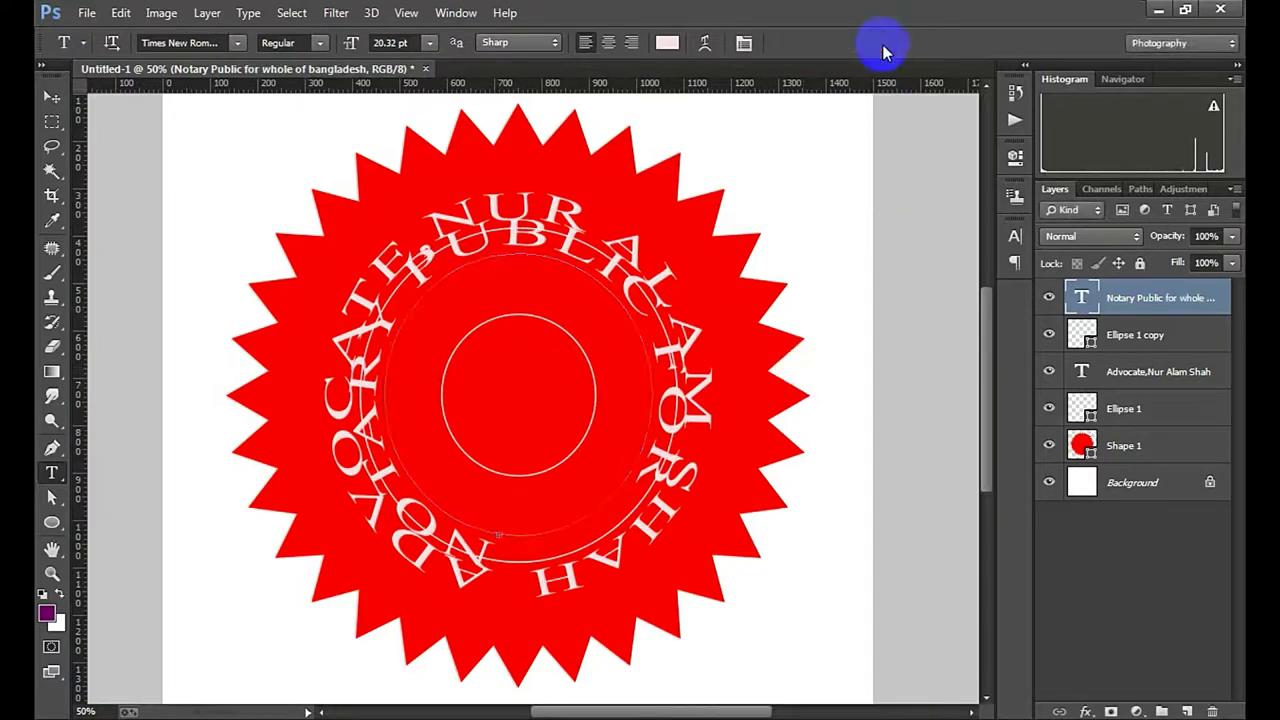
left_click_drag(457, 562, 645, 490)
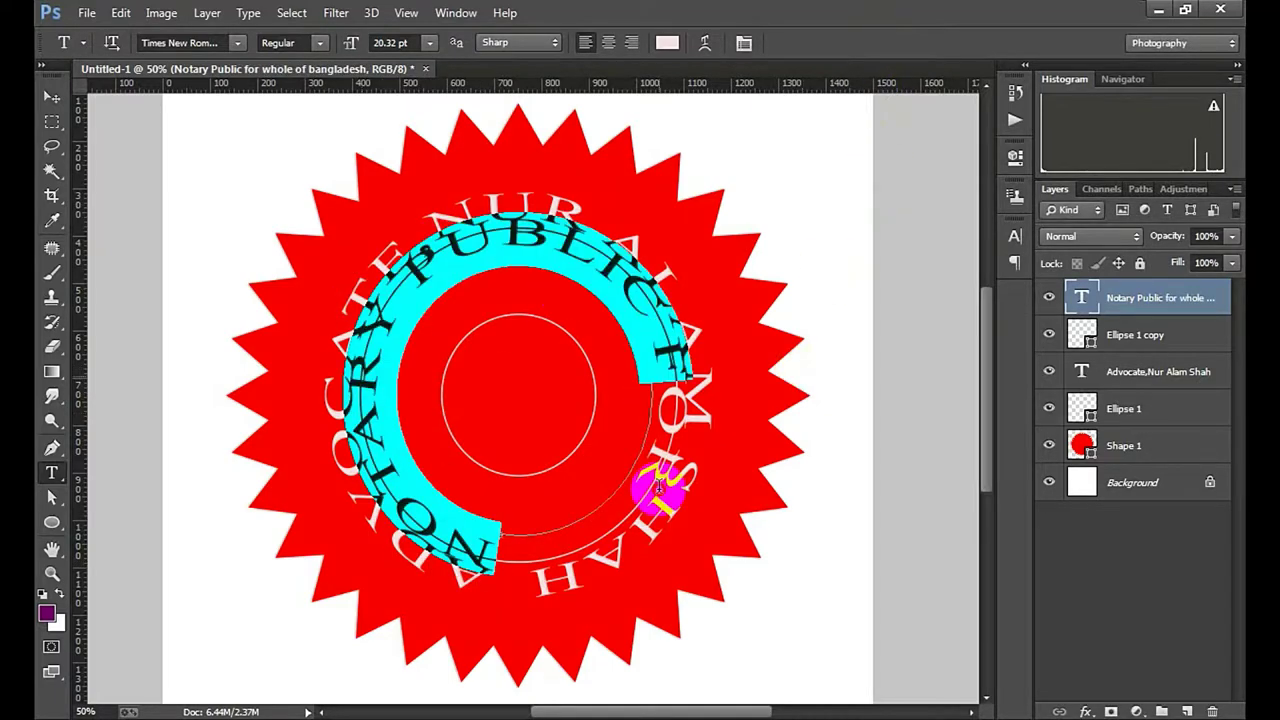
Give NOTARY PUBLIC FOR a −24 pt baseline shift, 78% width and 89% height
left_click(1014, 238)
mouse_move(800, 343)
left_mouse_down()
mouse_move(768, 342)
mouse_move(800, 332)
left_mouse_up()
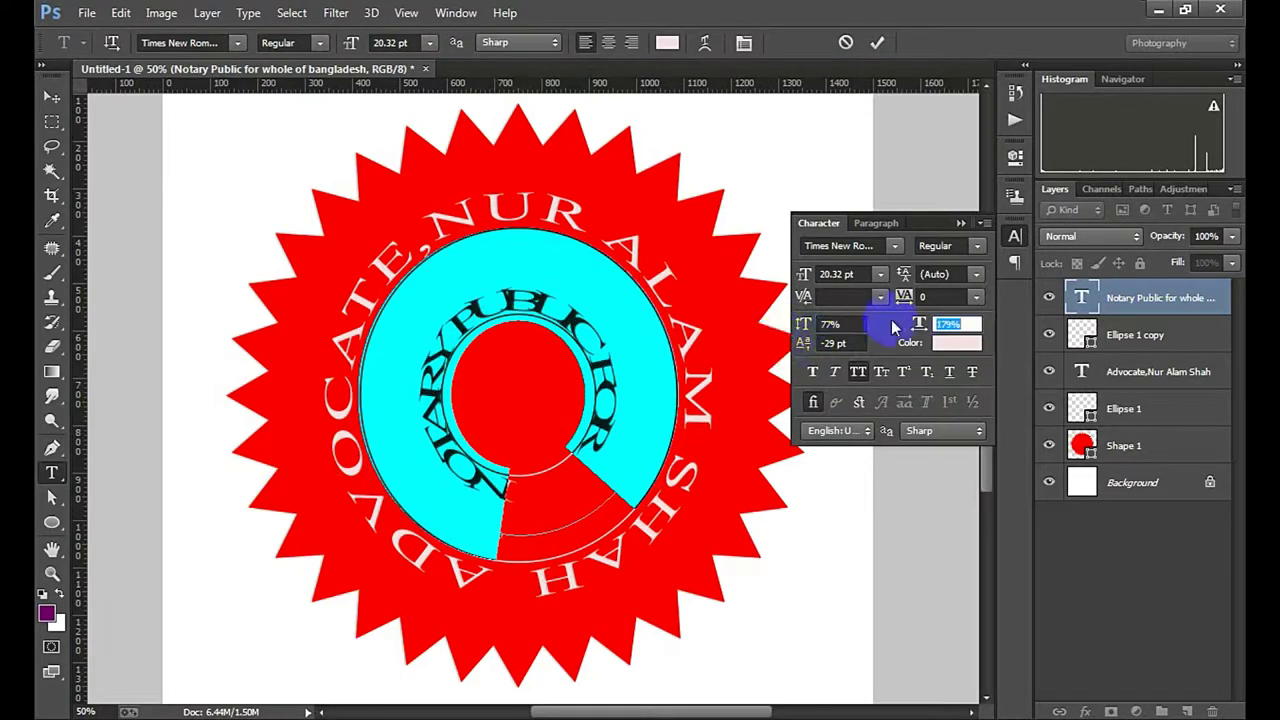
mouse_move(912, 328)
left_mouse_down()
mouse_move(828, 349)
mouse_move(826, 372)
mouse_move(794, 352)
mouse_move(826, 330)
mouse_move(793, 330)
left_mouse_up()
left_click(815, 326)
type("89")
key("Tab")
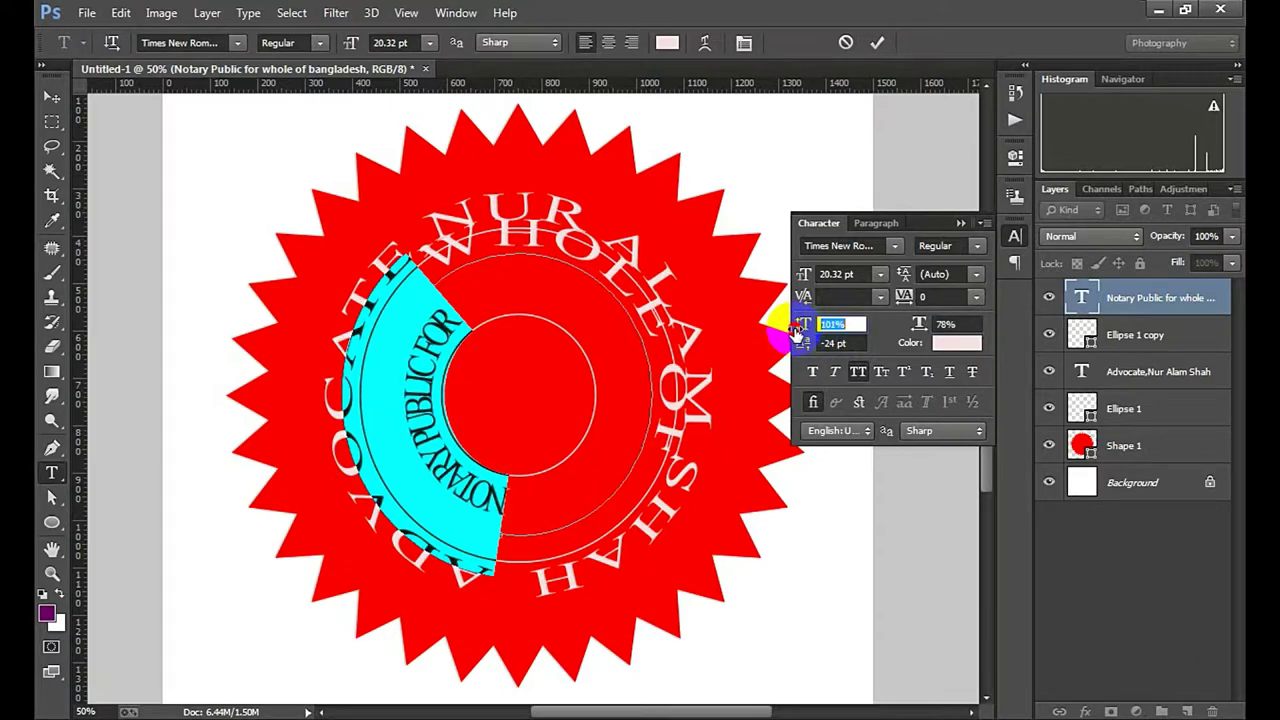
left_click(877, 42)
left_click_drag(423, 251, 675, 460)
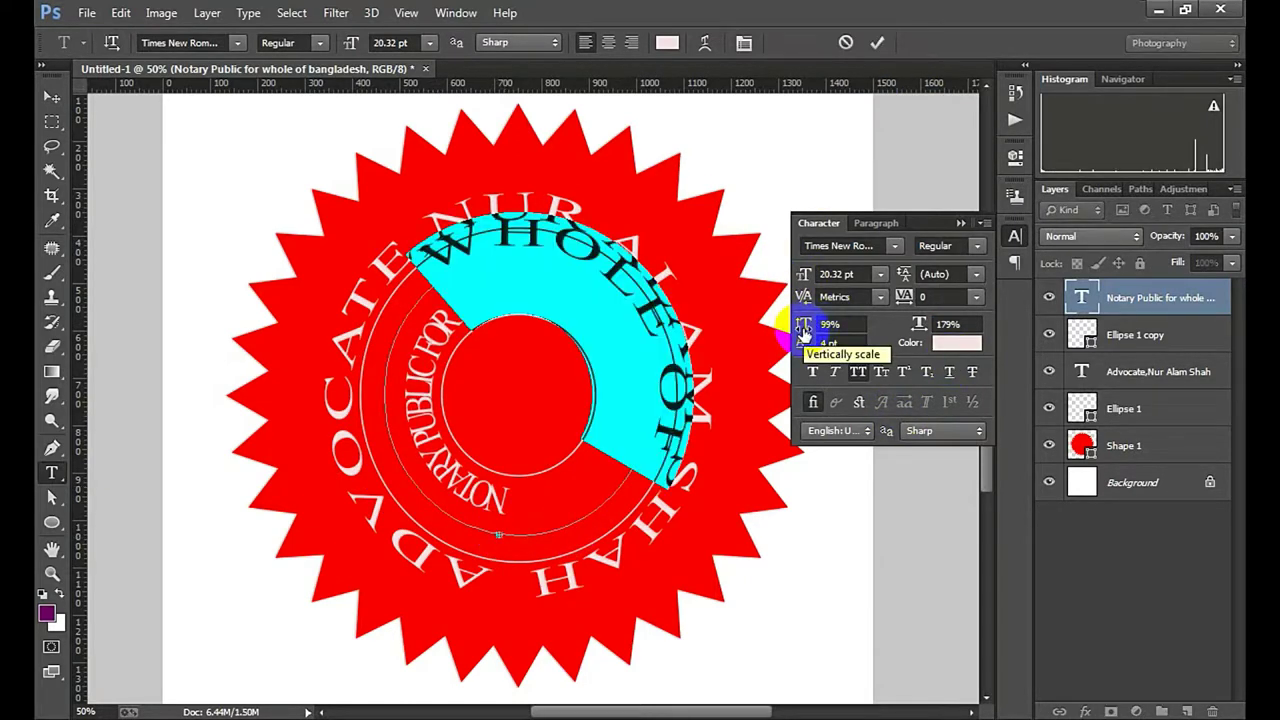
Remove the words WHOLE OF and BANGLADESH, then select all the inner ring text
key("BackSpace")
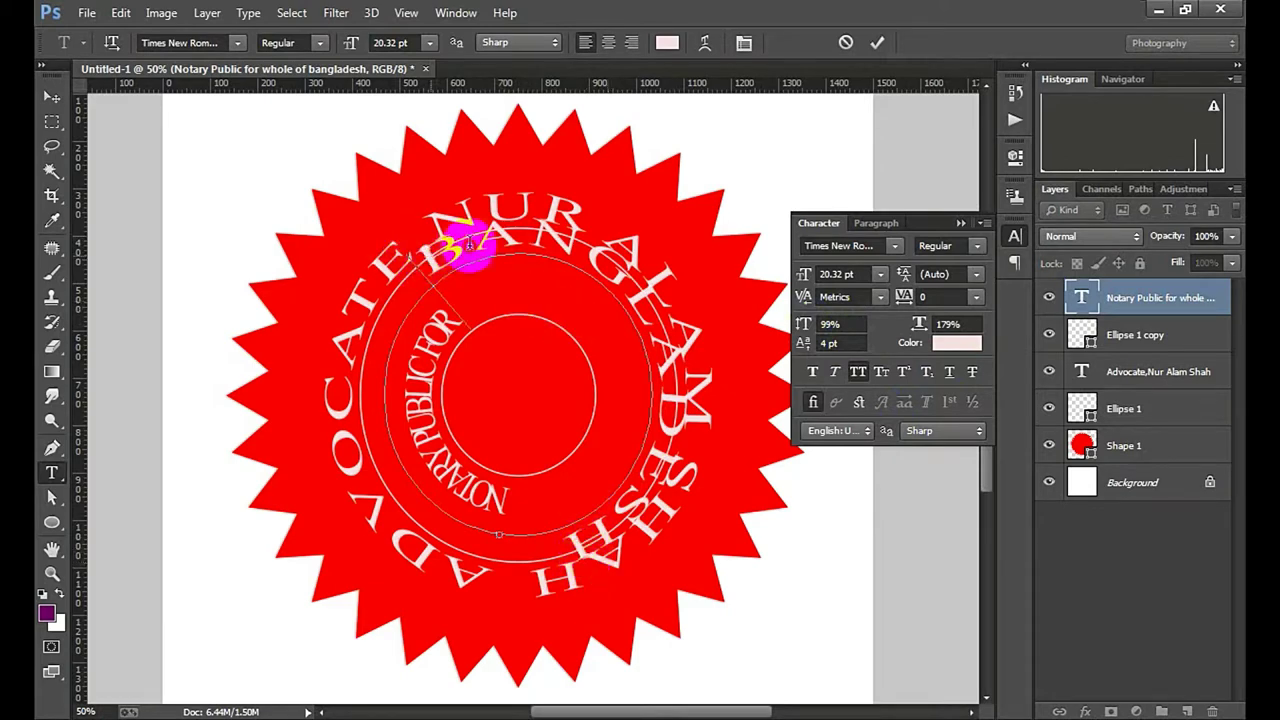
left_click_drag(470, 243, 600, 628)
key("BackSpace")
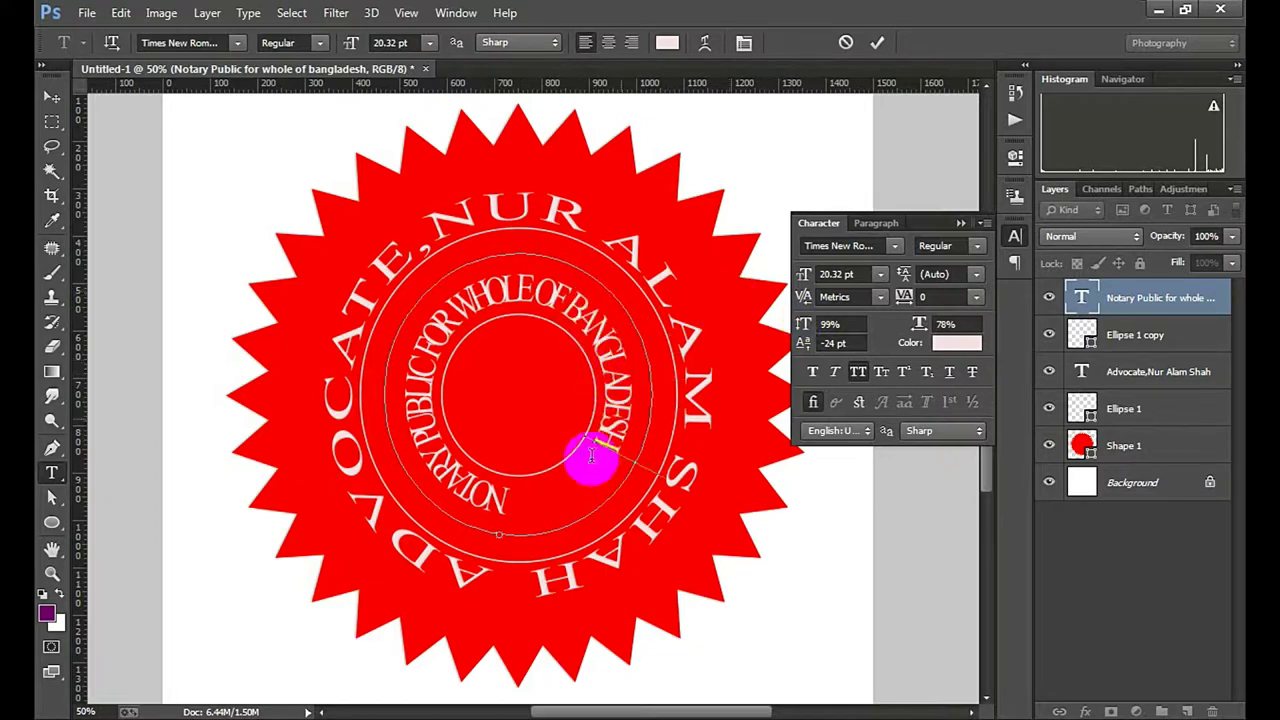
left_click_drag(592, 452, 460, 565)
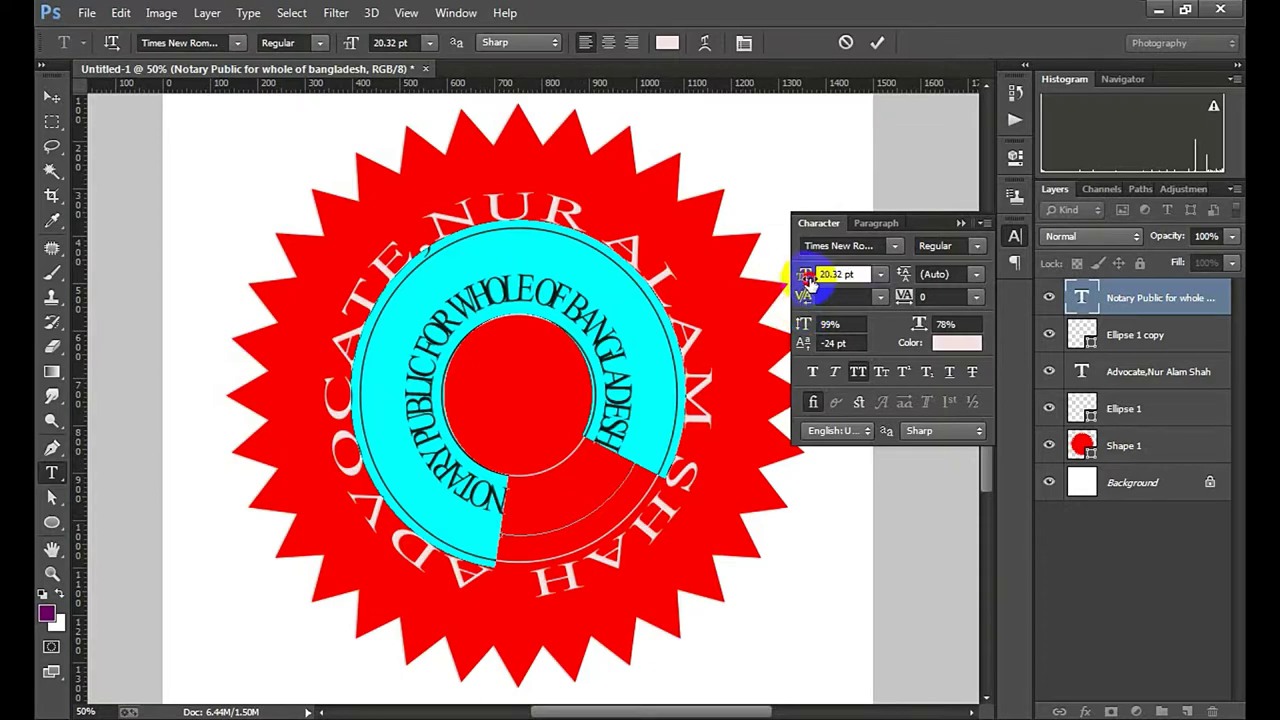
Set the inner ring text to 20.32 pt, tracking 100, −29 pt shift, 89% height, 81% width
left_click_drag(808, 283, 808, 285)
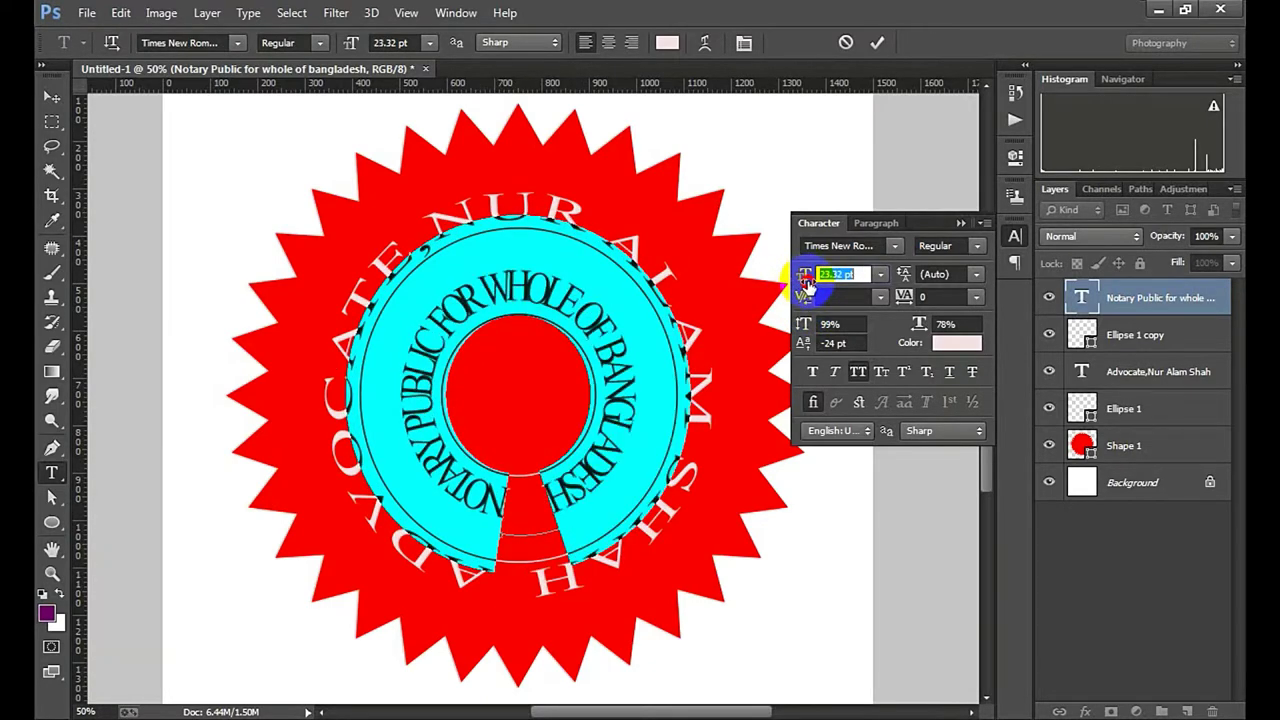
left_click_drag(806, 283, 805, 299)
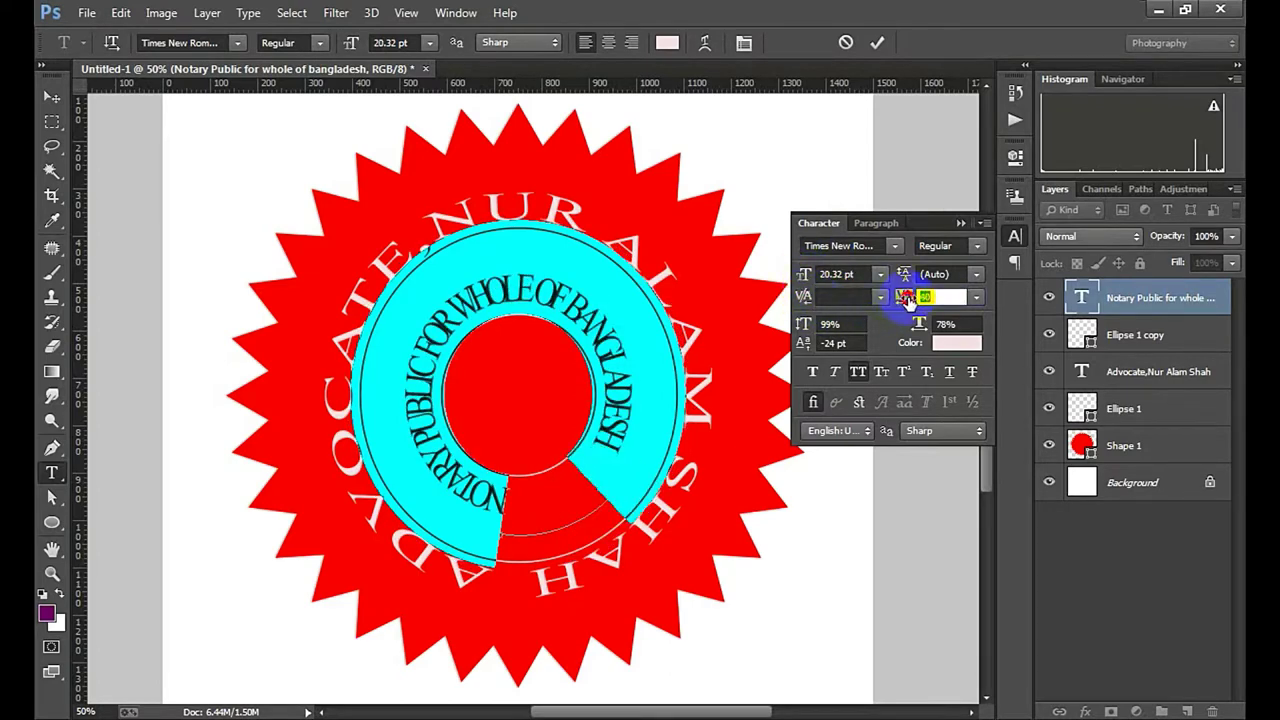
left_click_drag(902, 296, 906, 300)
left_click(852, 340)
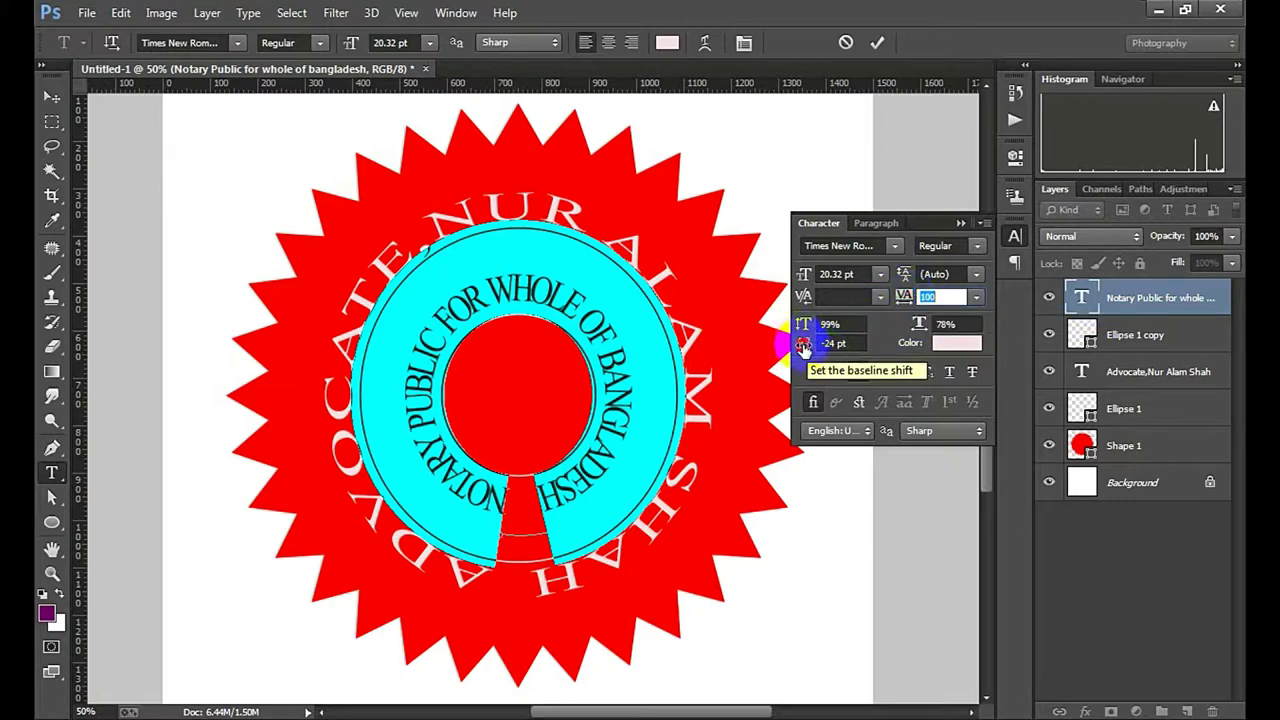
left_click_drag(803, 347, 797, 328)
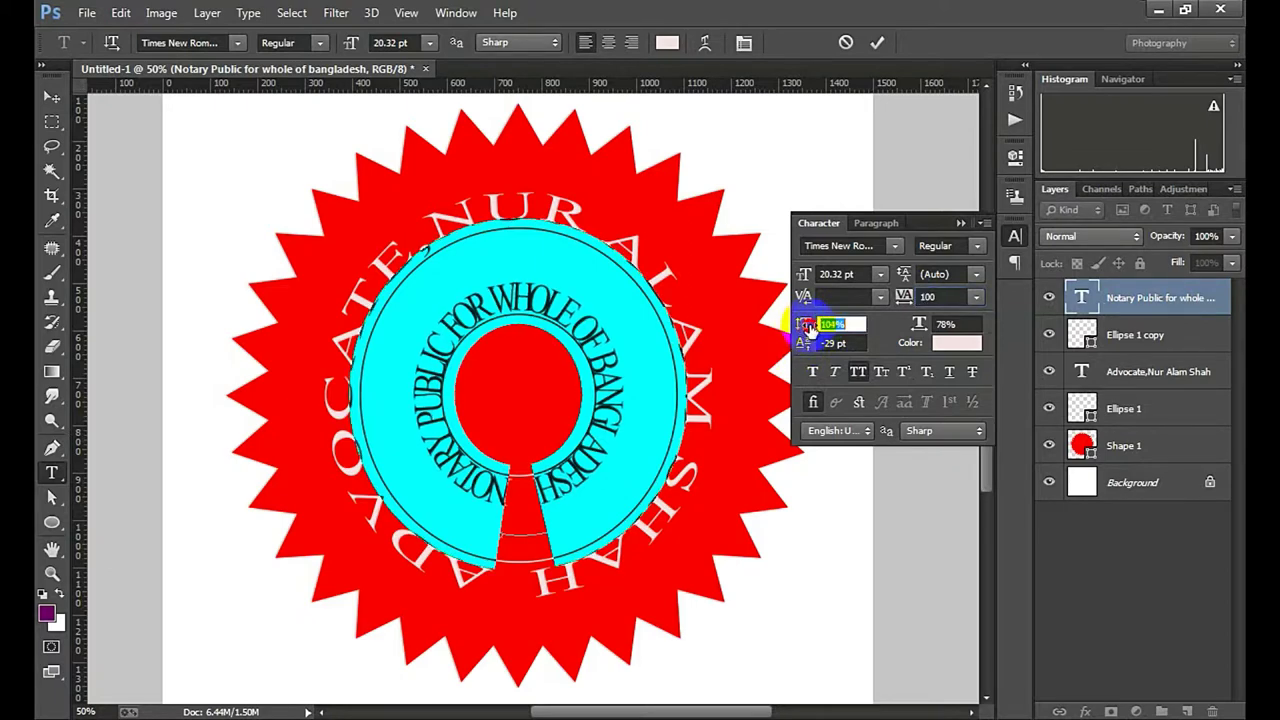
left_click(915, 323)
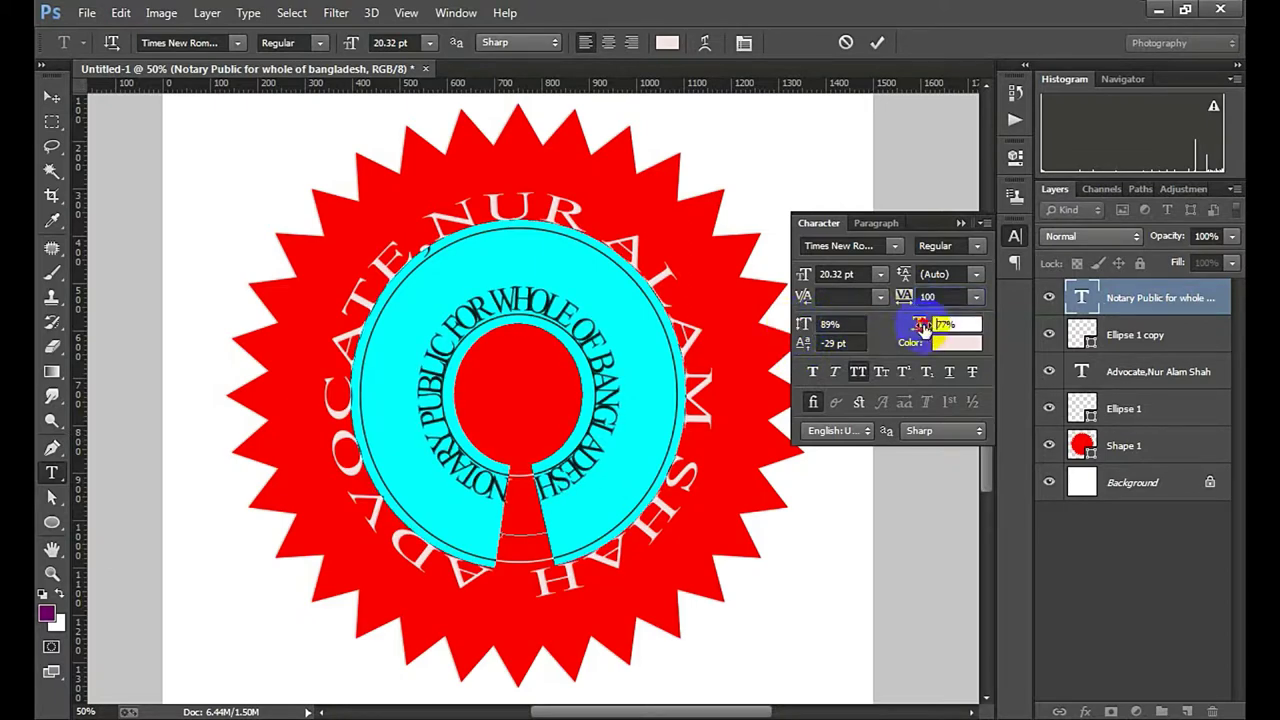
left_click_drag(920, 327, 928, 323)
left_click(877, 42)
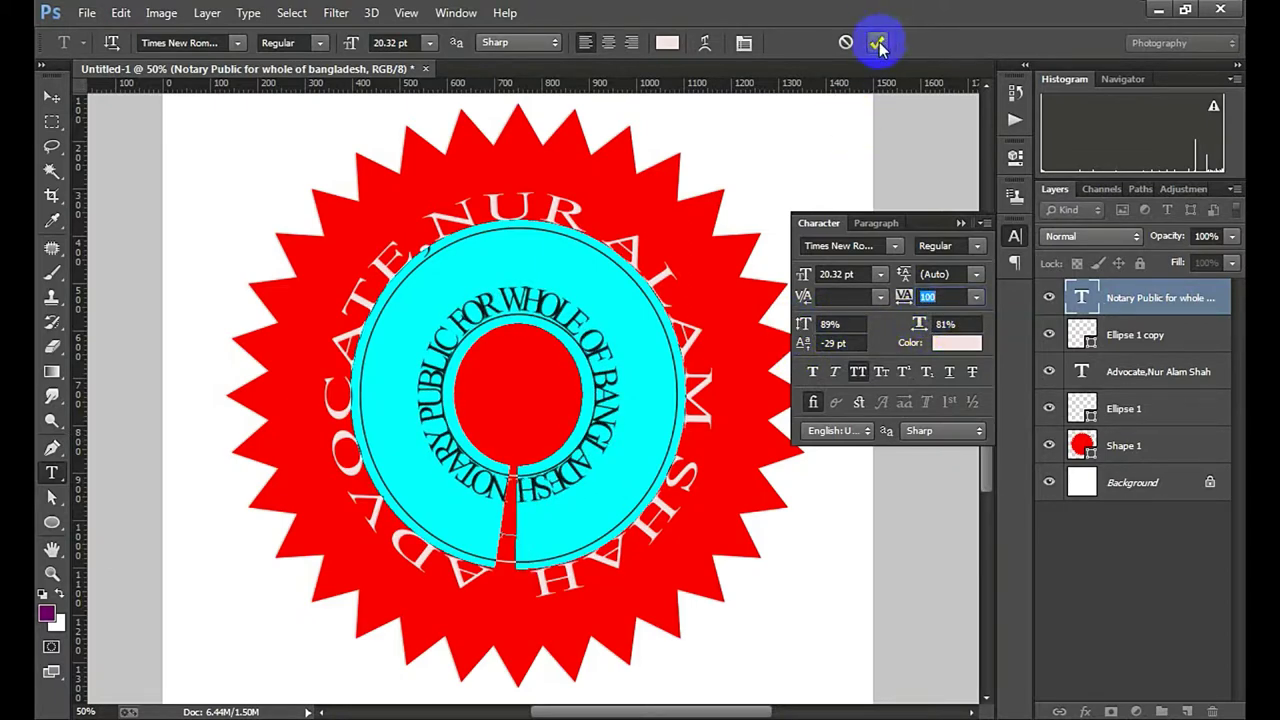
left_click(961, 223)
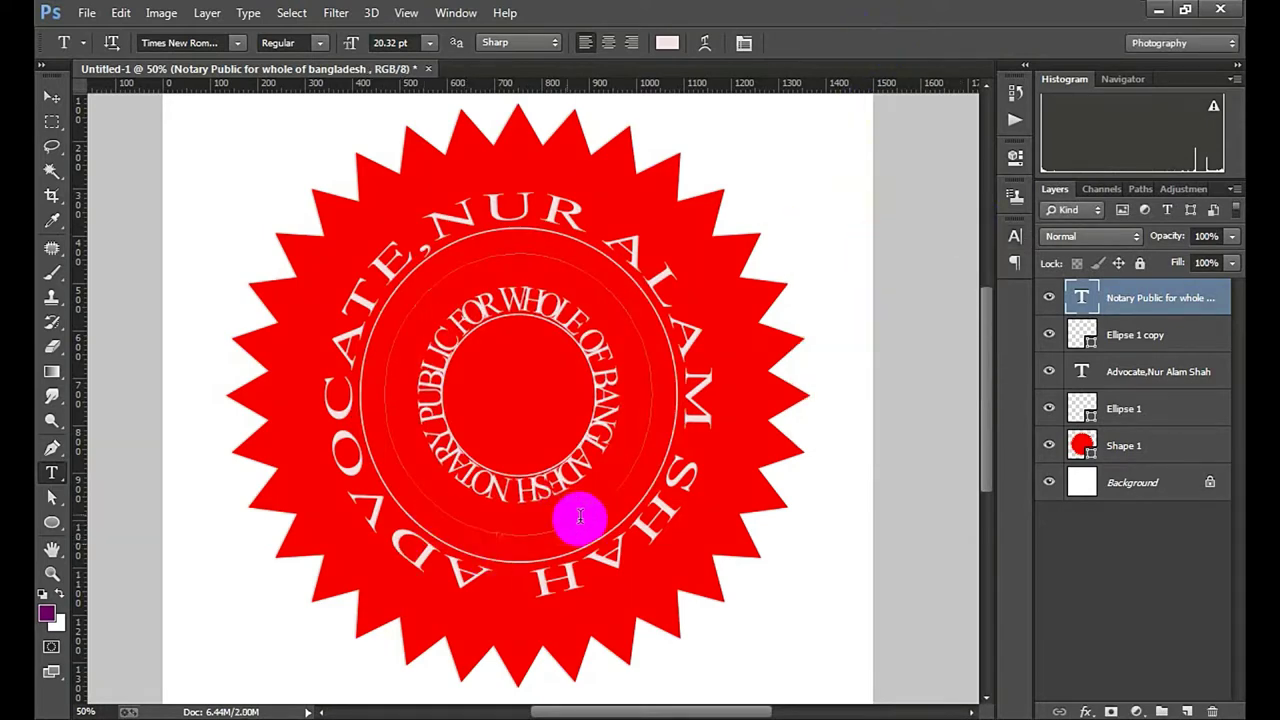
Select the inner circle with the ring text and scale both up to about 143%
left_click(497, 451, "ctrl")
left_click(497, 453, "ctrl+alt")
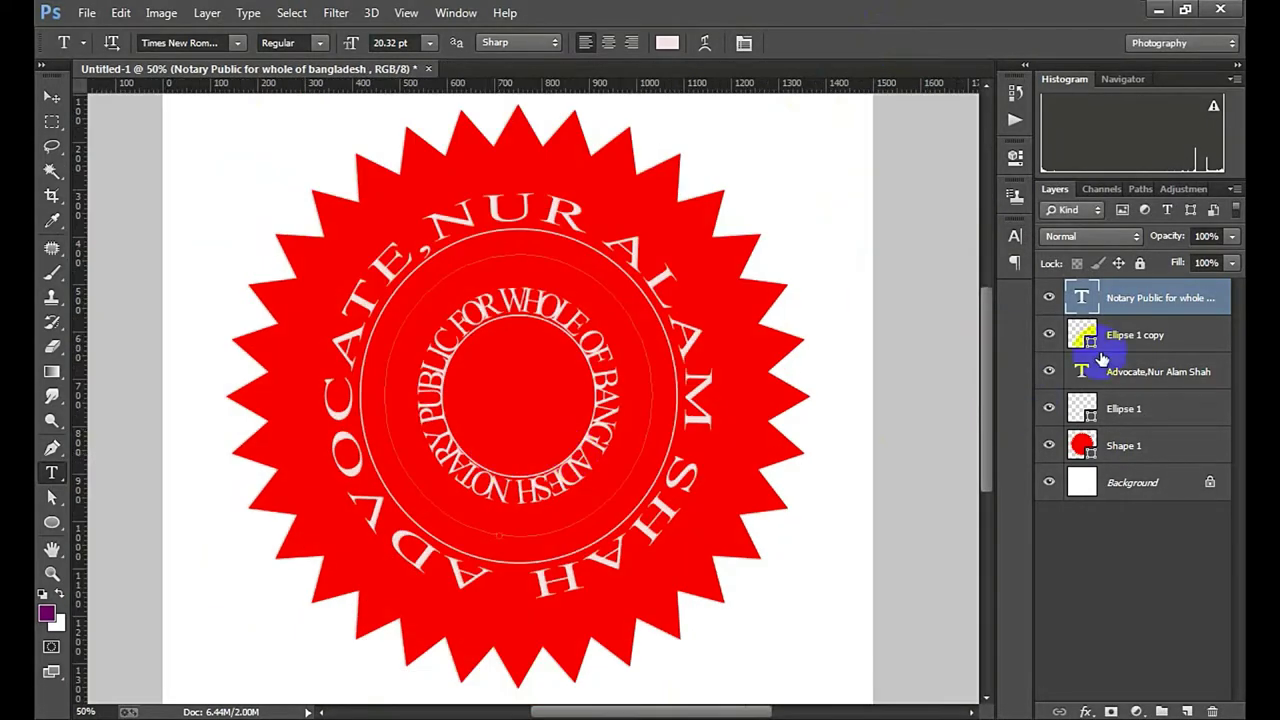
left_click(1128, 345, "shift")
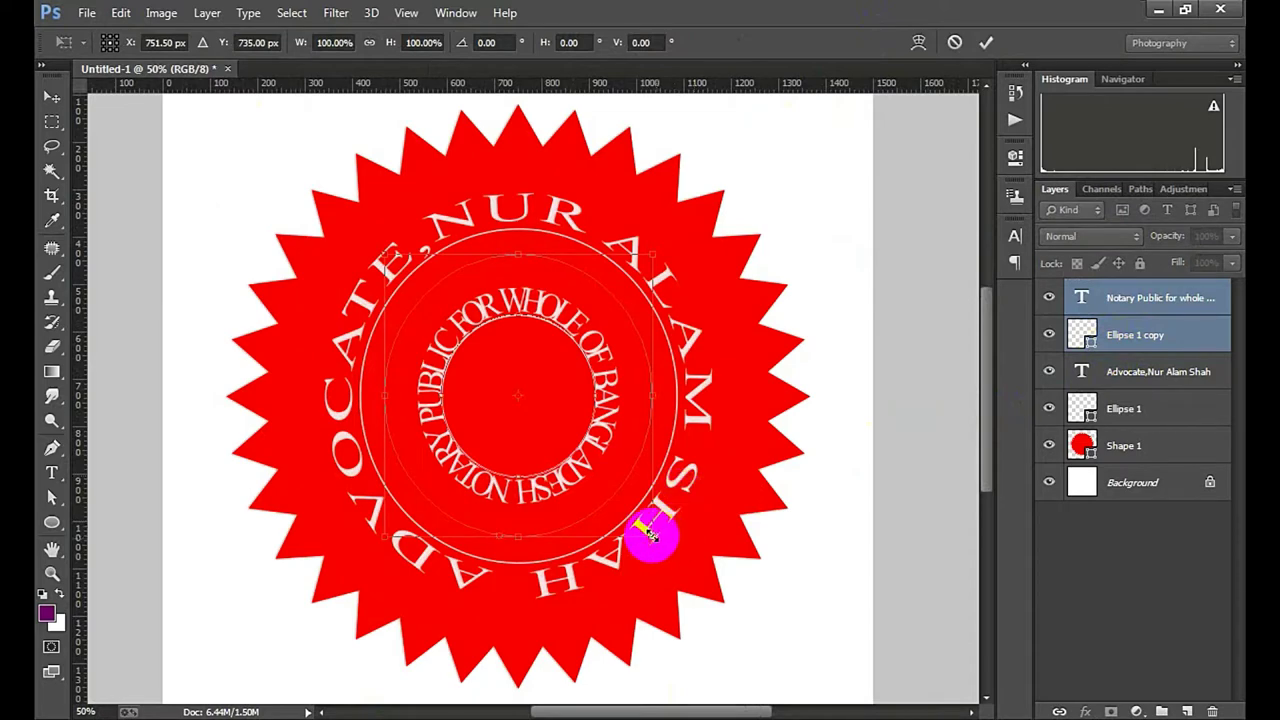
left_click_drag(651, 533, 711, 591)
Commit the enlargement, then shrink the ring text and circle to about 88%
key("Return")
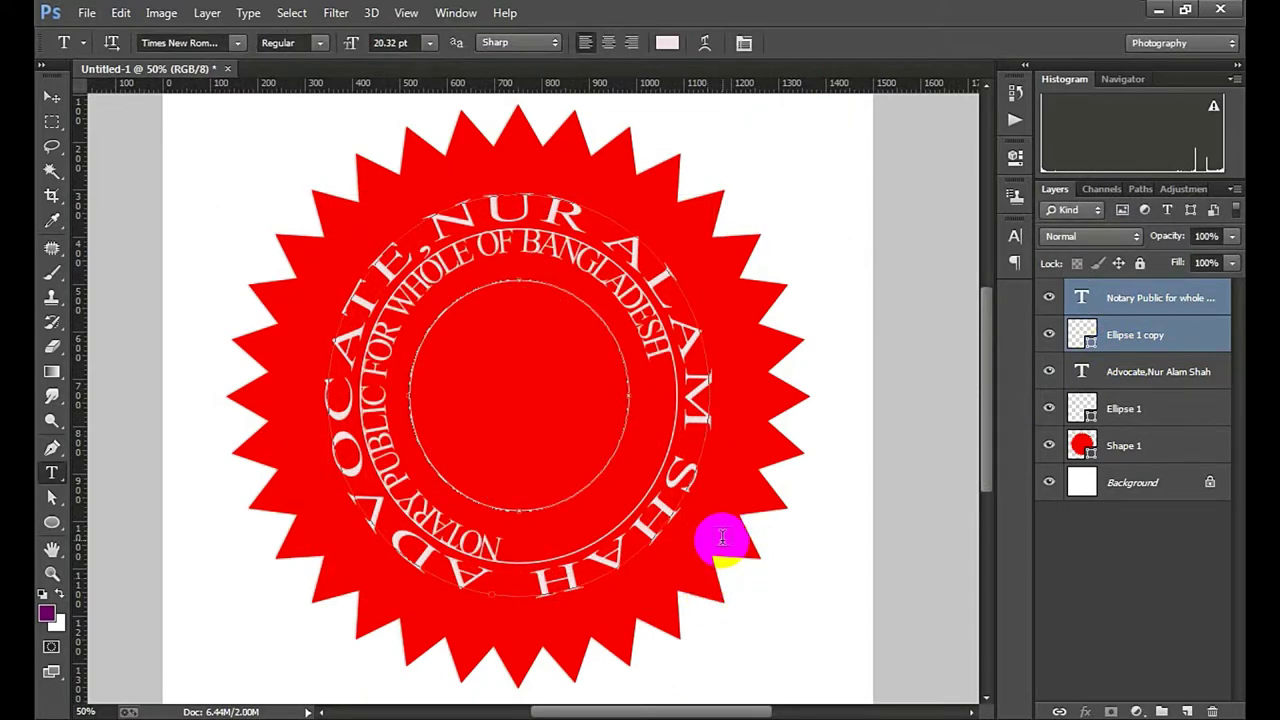
key("ctrl+t")
left_click_drag(628, 514, 610, 497)
key("Return")
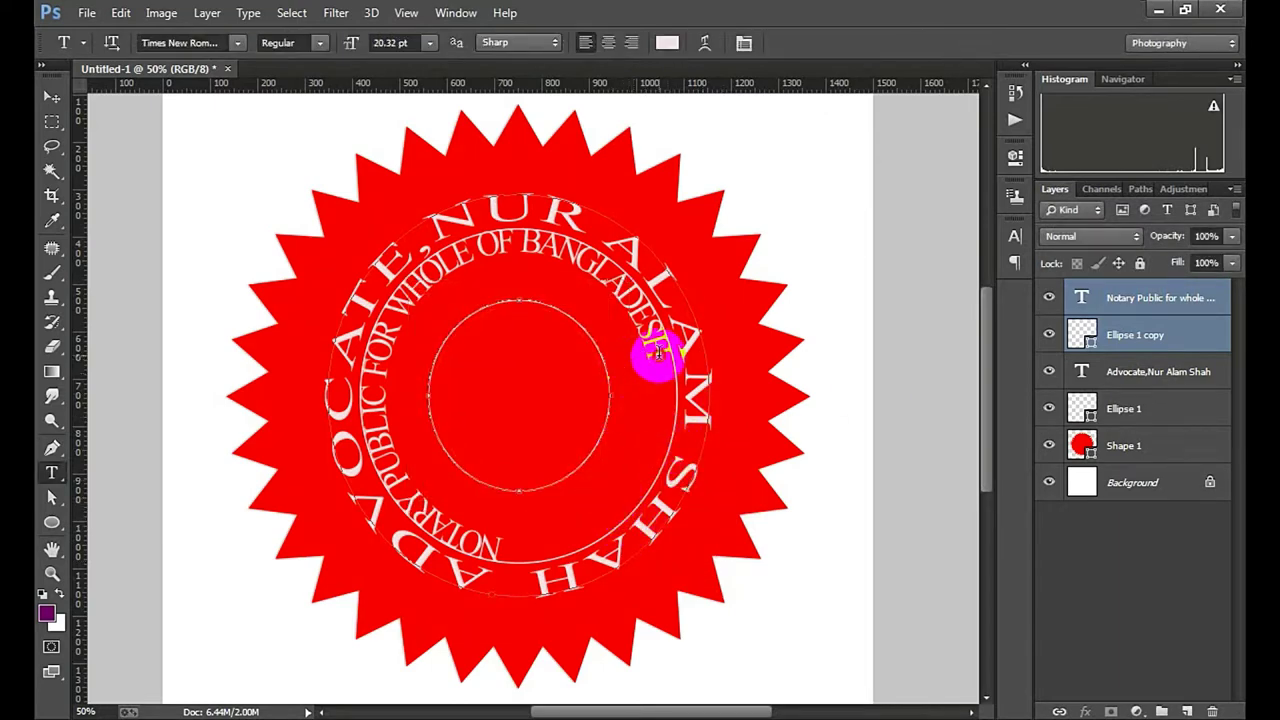
Give the whole inner ring text tracking 360, 75% height and about 80% width
mouse_move(657, 350)
left_mouse_down()
mouse_move(406, 443)
mouse_move(523, 523)
mouse_move(500, 557)
mouse_move(497, 415)
left_mouse_up()
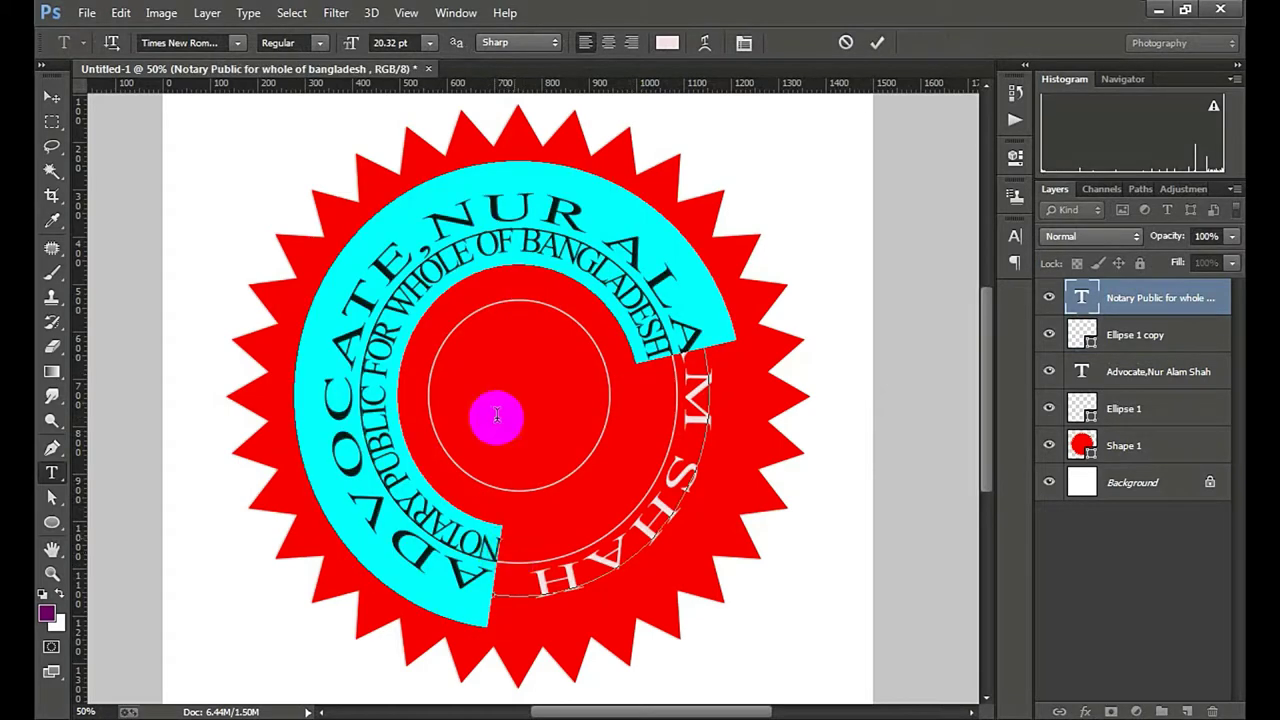
left_click(1015, 236)
left_click_drag(903, 299, 918, 310)
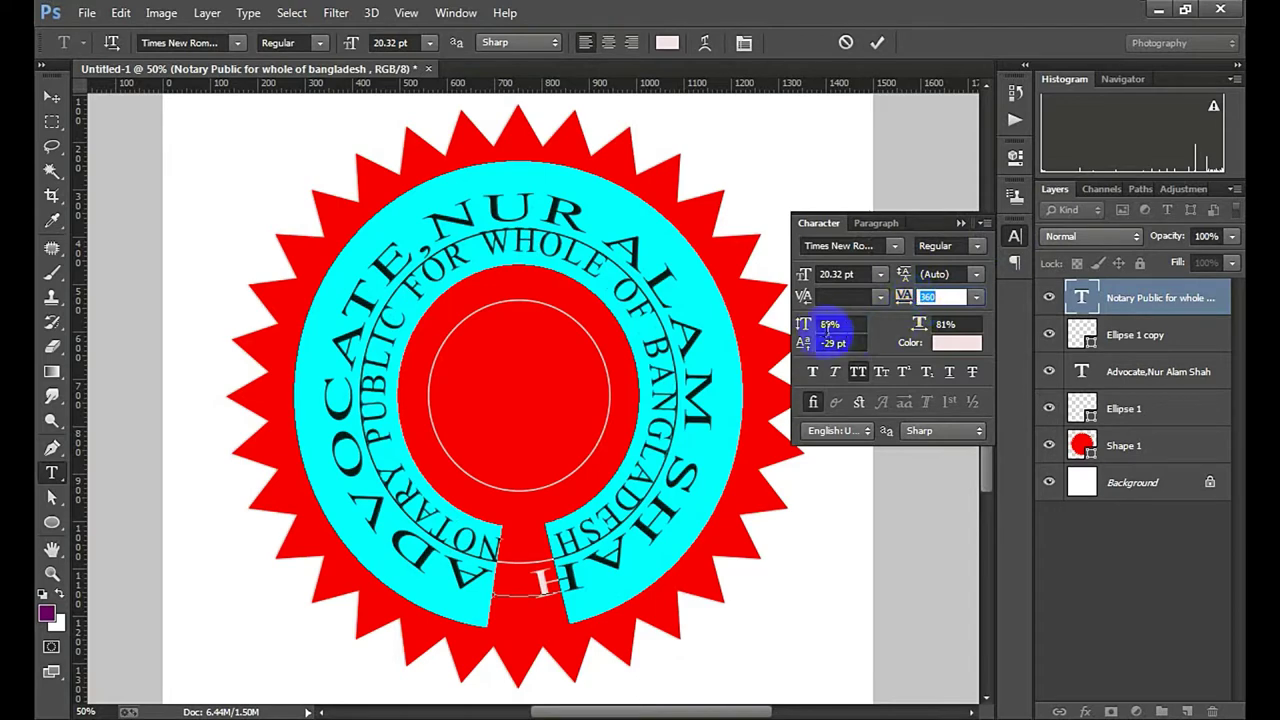
left_click_drag(803, 335, 800, 337)
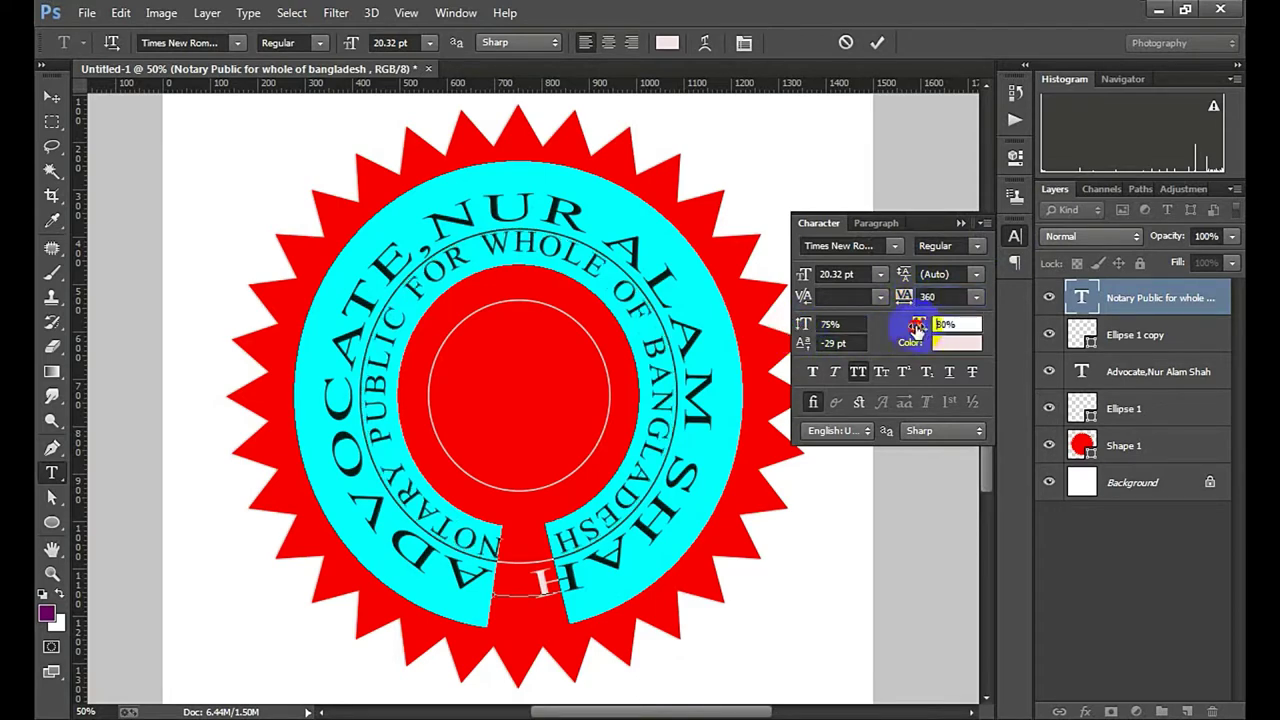
left_click_drag(916, 328, 910, 325)
left_click(877, 42)
left_click(959, 224)
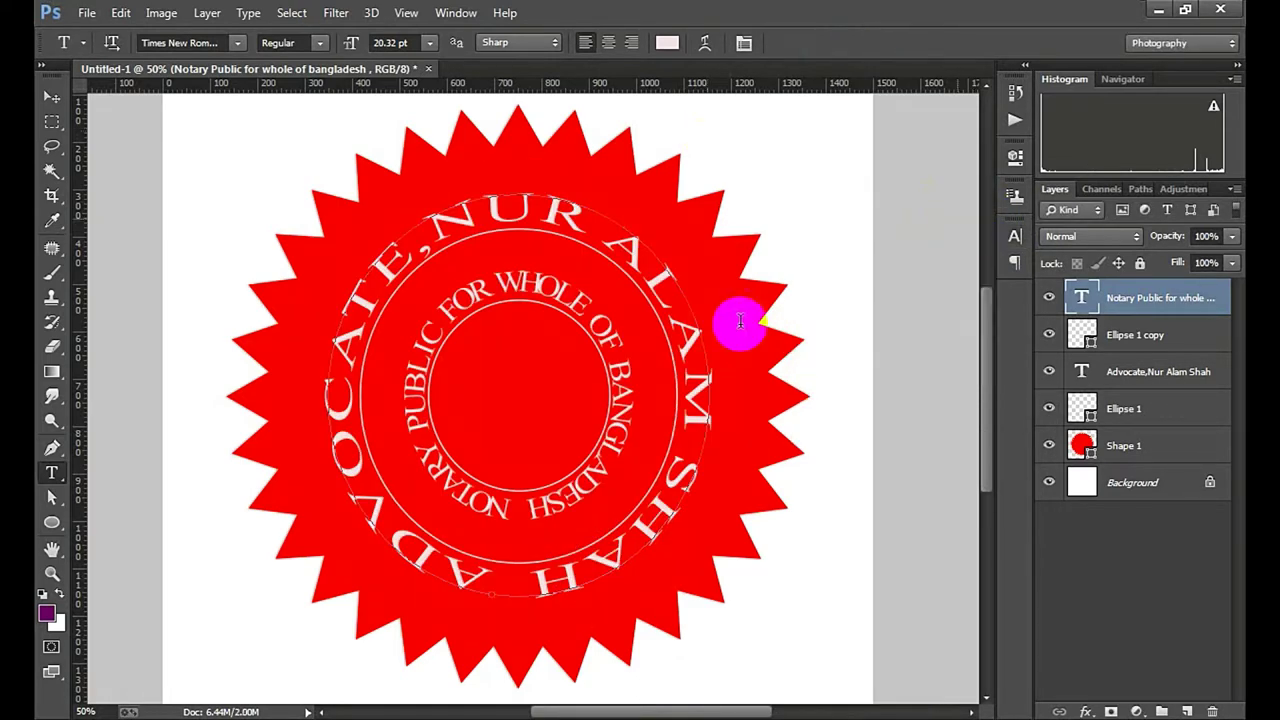
left_click(1131, 335)
Shrink the outer Ellipse 1 circle to about 85% of its size
left_click(1124, 410)
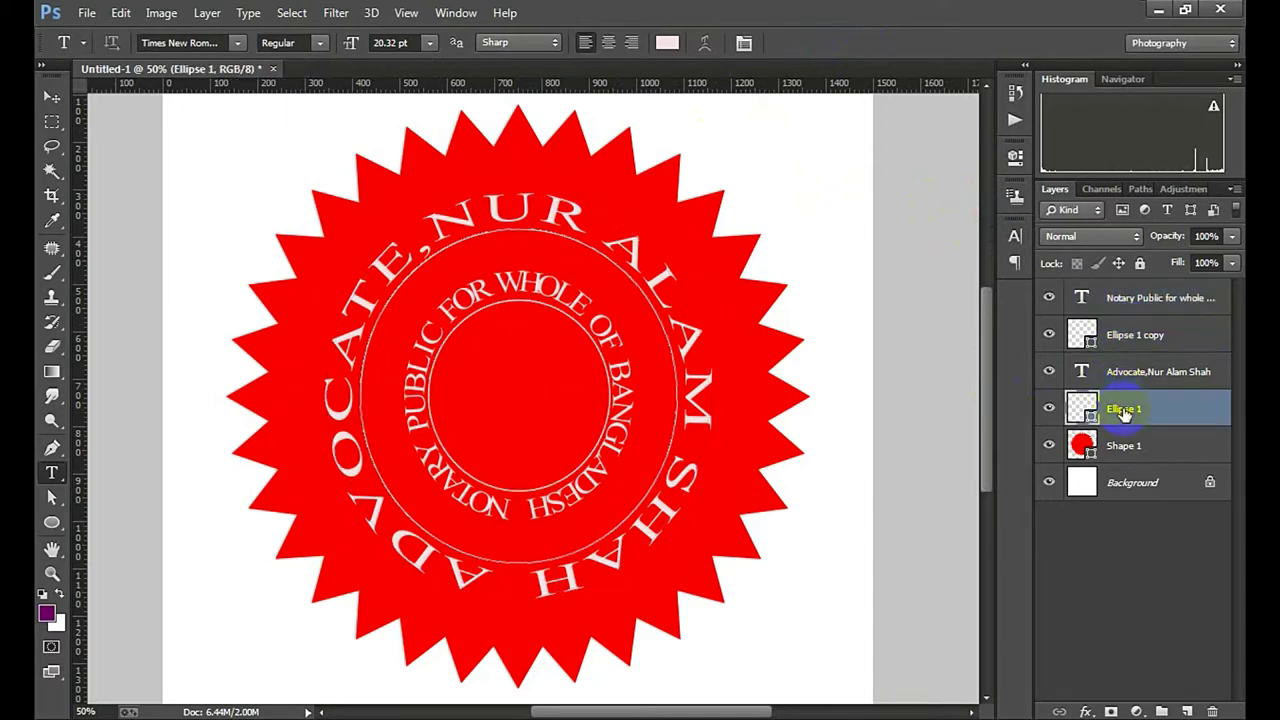
key("ctrl+t")
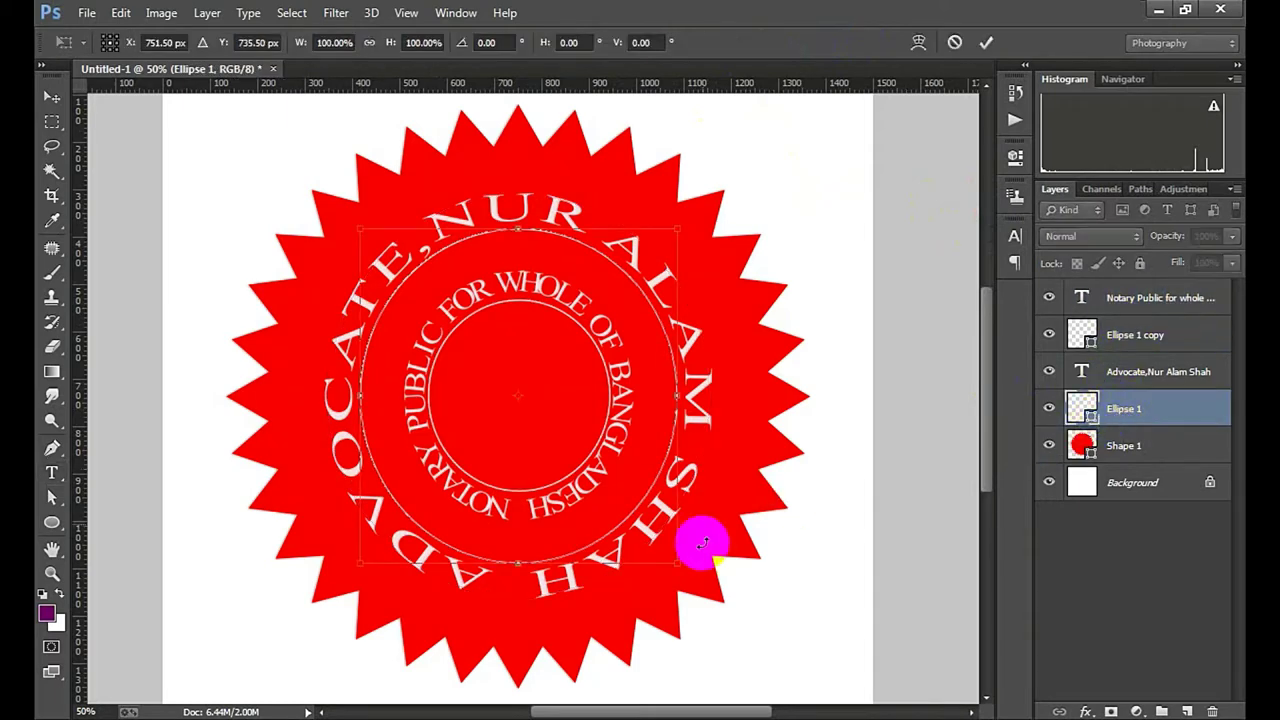
left_click_drag(675, 563, 648, 540)
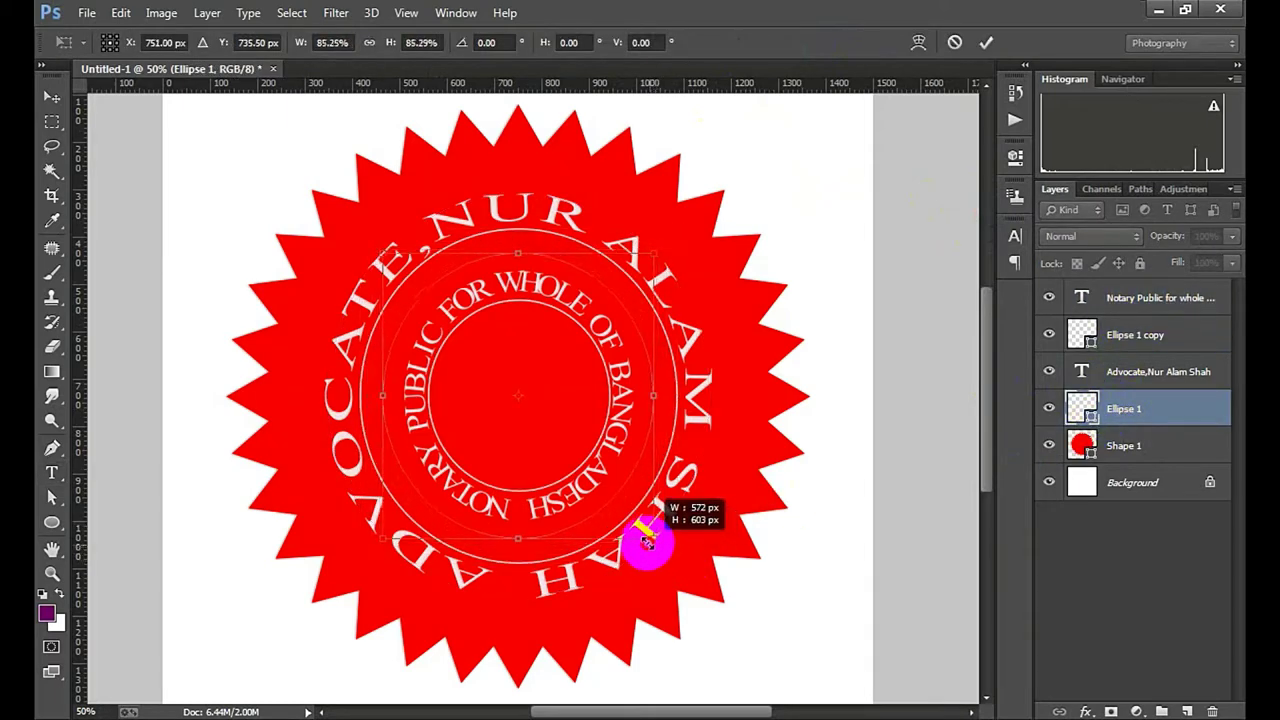
left_click(986, 42)
key("t")
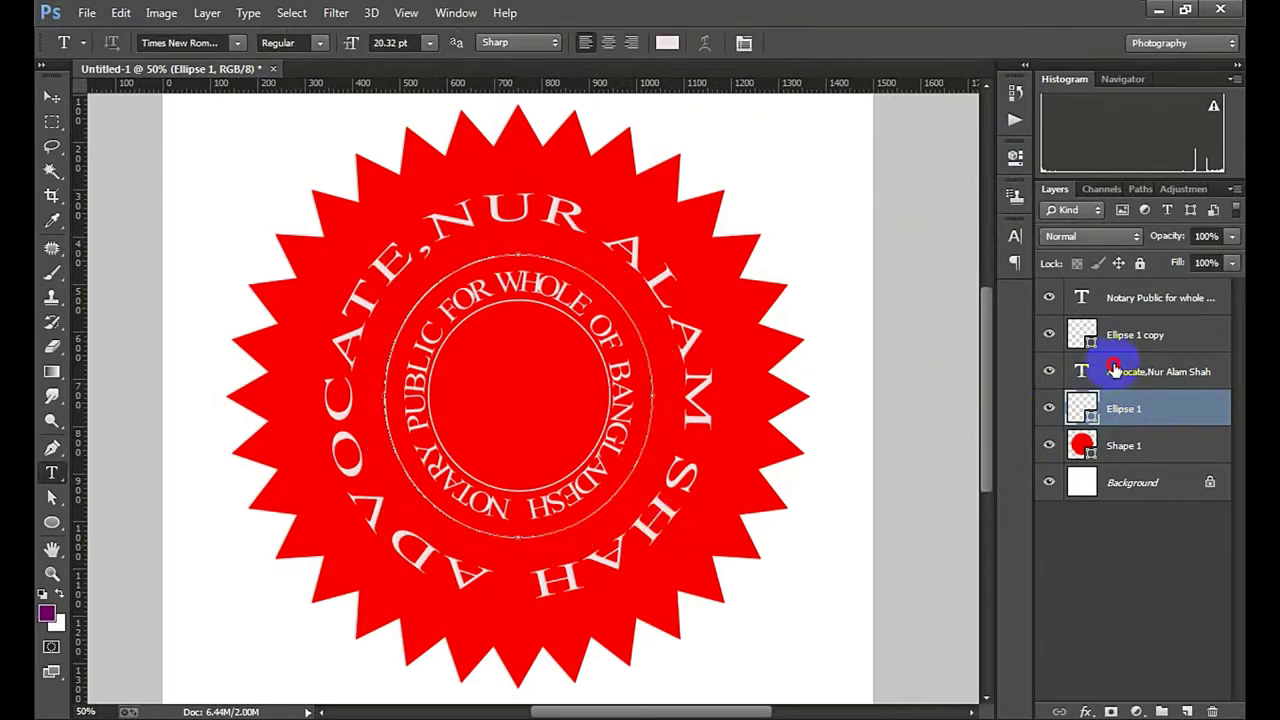
left_click(1115, 371)
left_click_drag(458, 577, 368, 400)
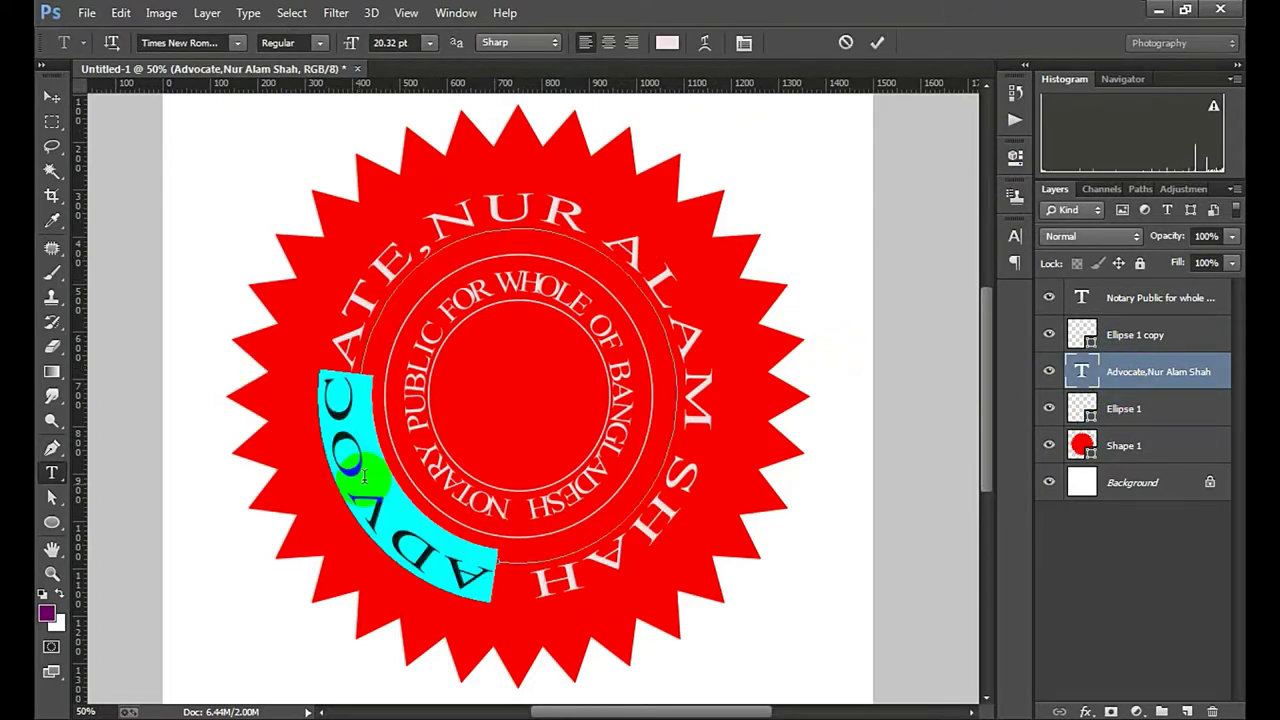
key("ctrl+a")
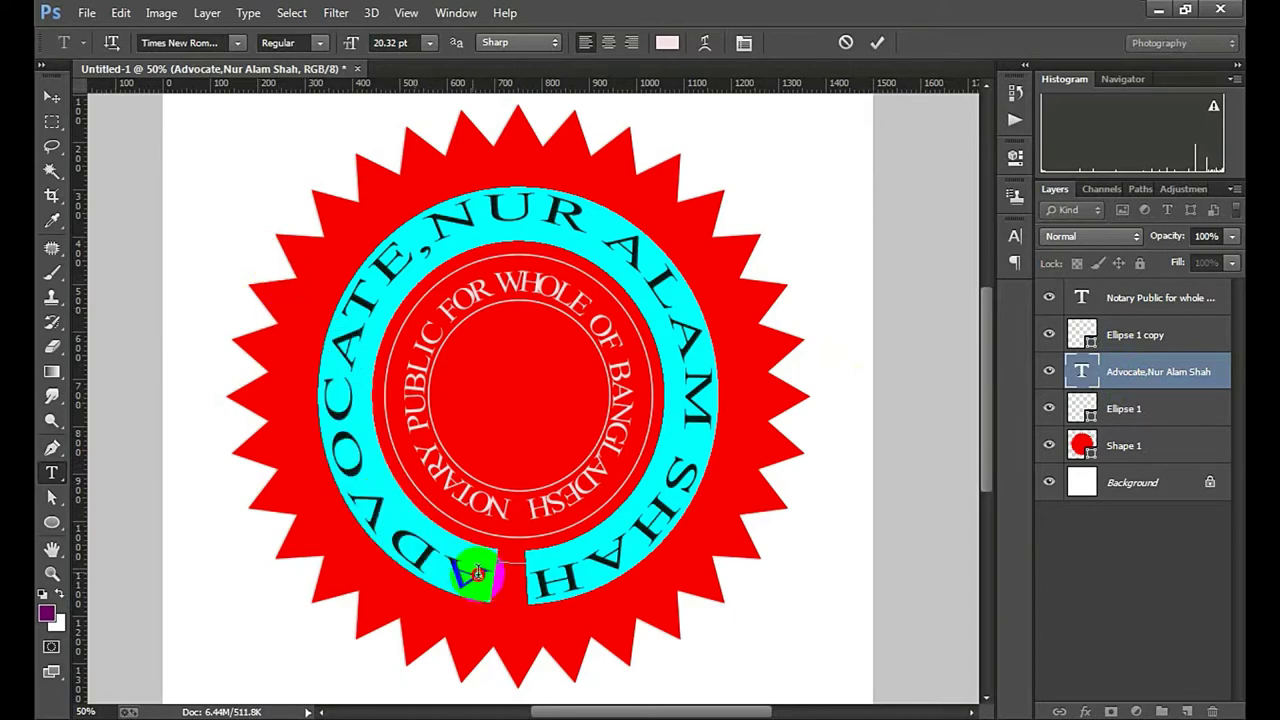
Give the outer ring text 85% height, 164% width and −11 pt baseline shift, and commit it
left_click(1015, 237)
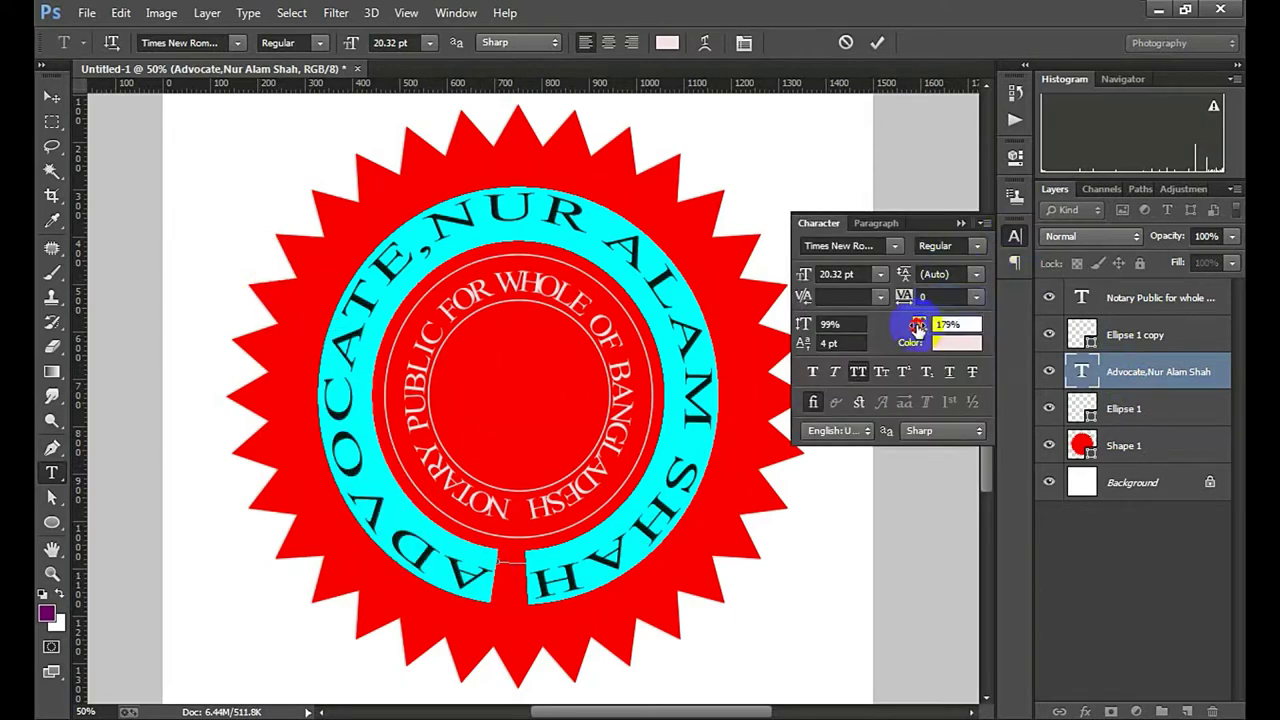
left_click_drag(916, 328, 903, 324)
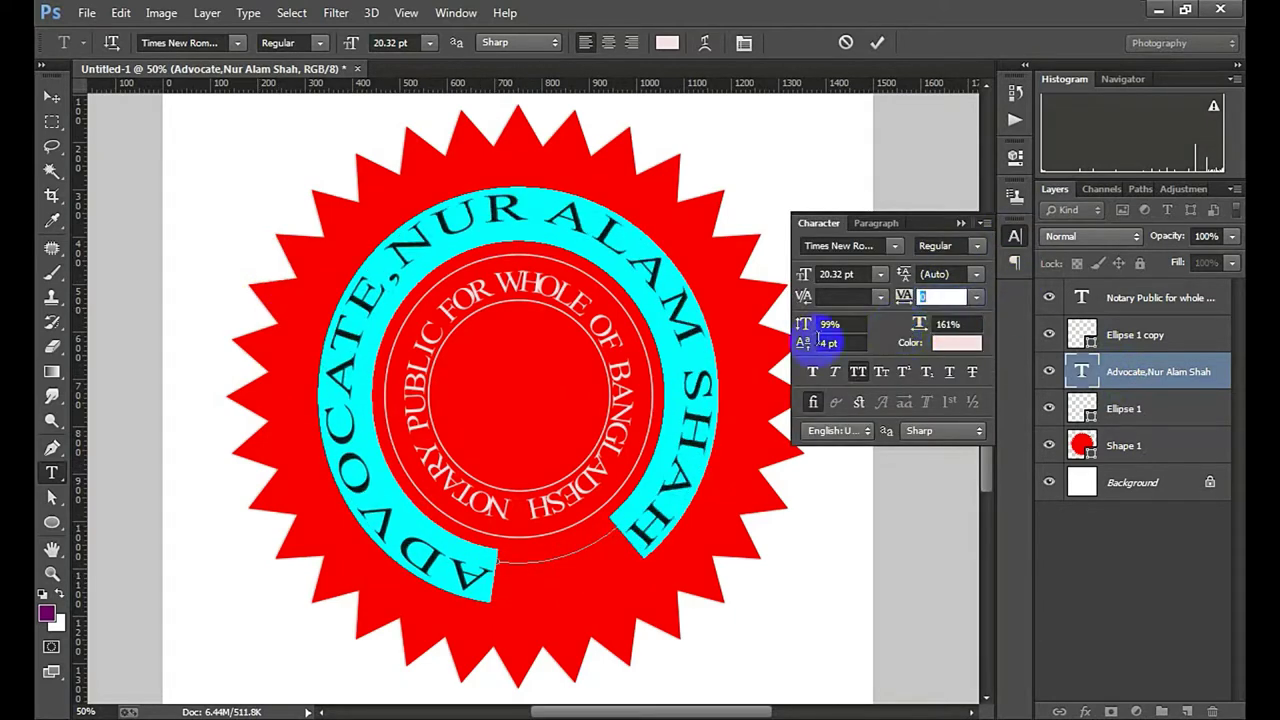
left_click_drag(806, 348, 790, 345)
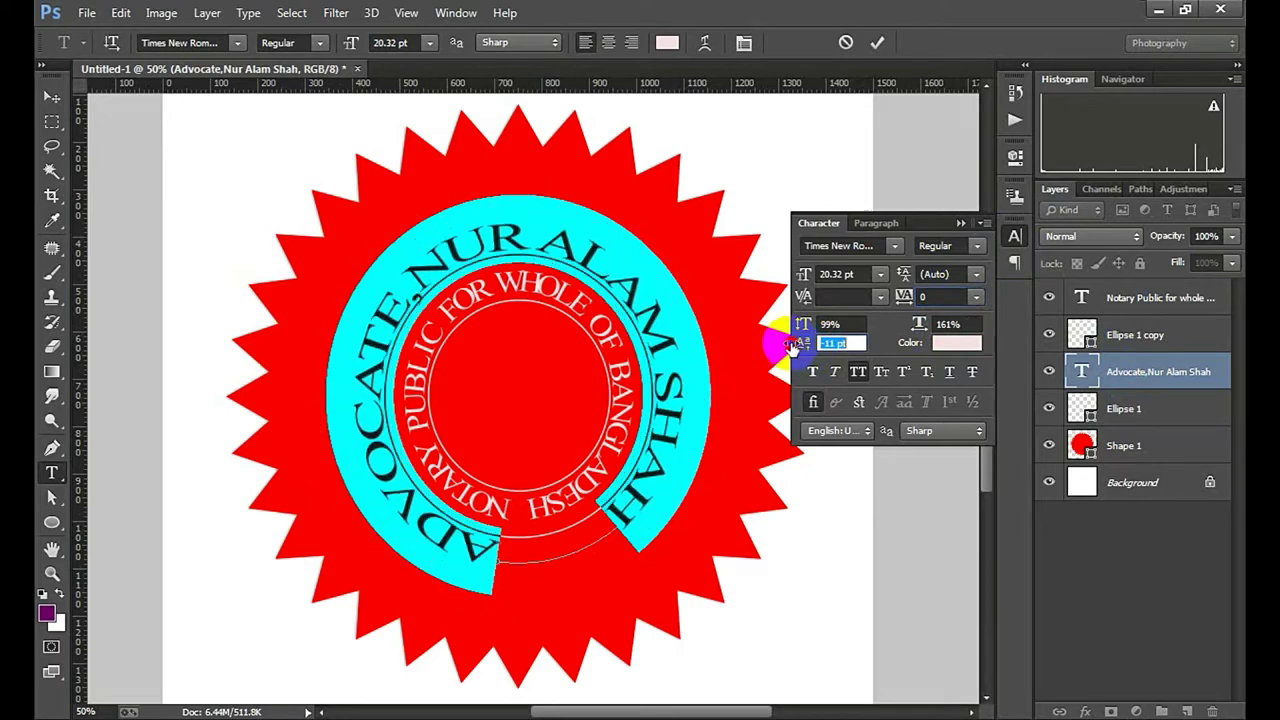
left_click_drag(908, 307, 905, 303)
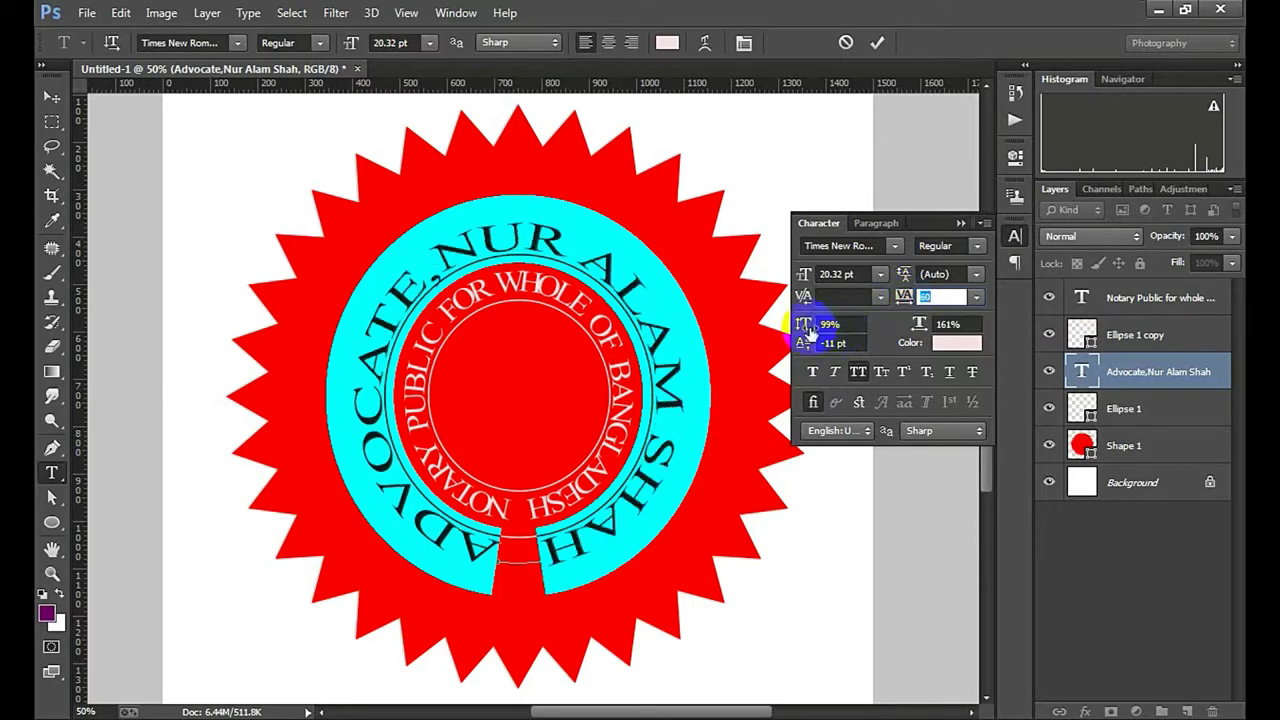
left_click_drag(806, 330, 797, 337)
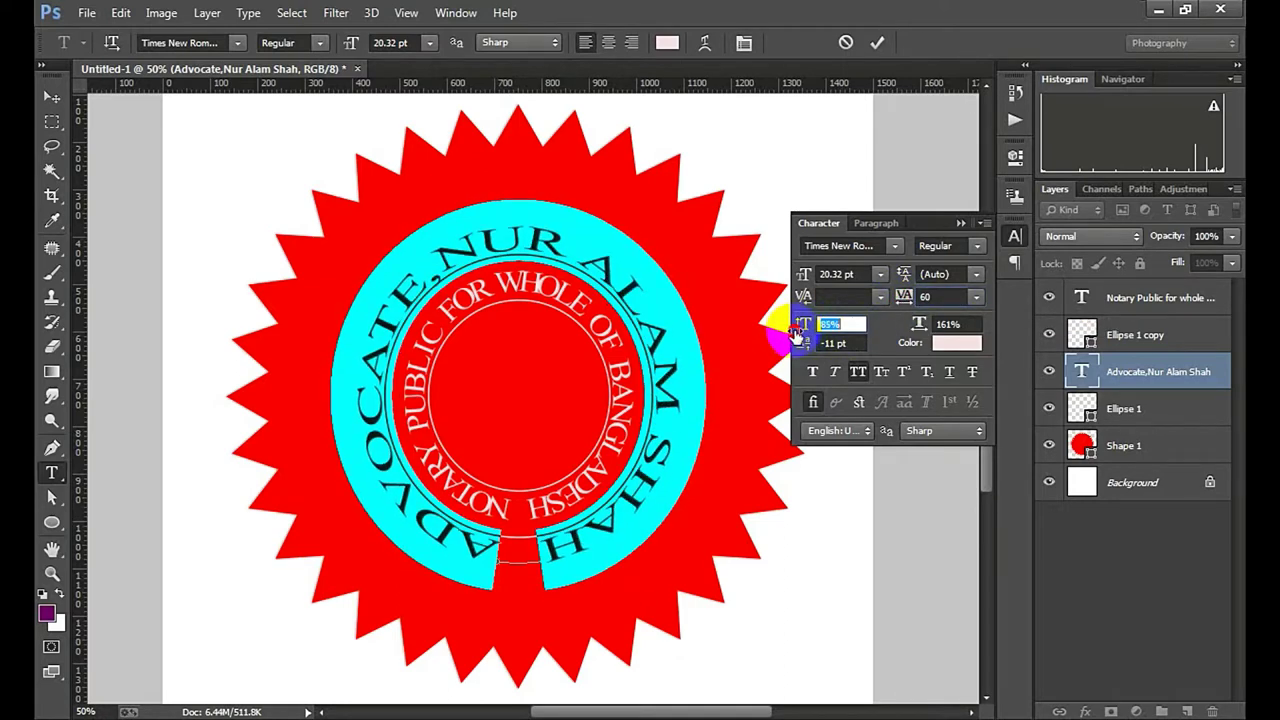
left_click_drag(916, 328, 917, 330)
left_click(912, 300)
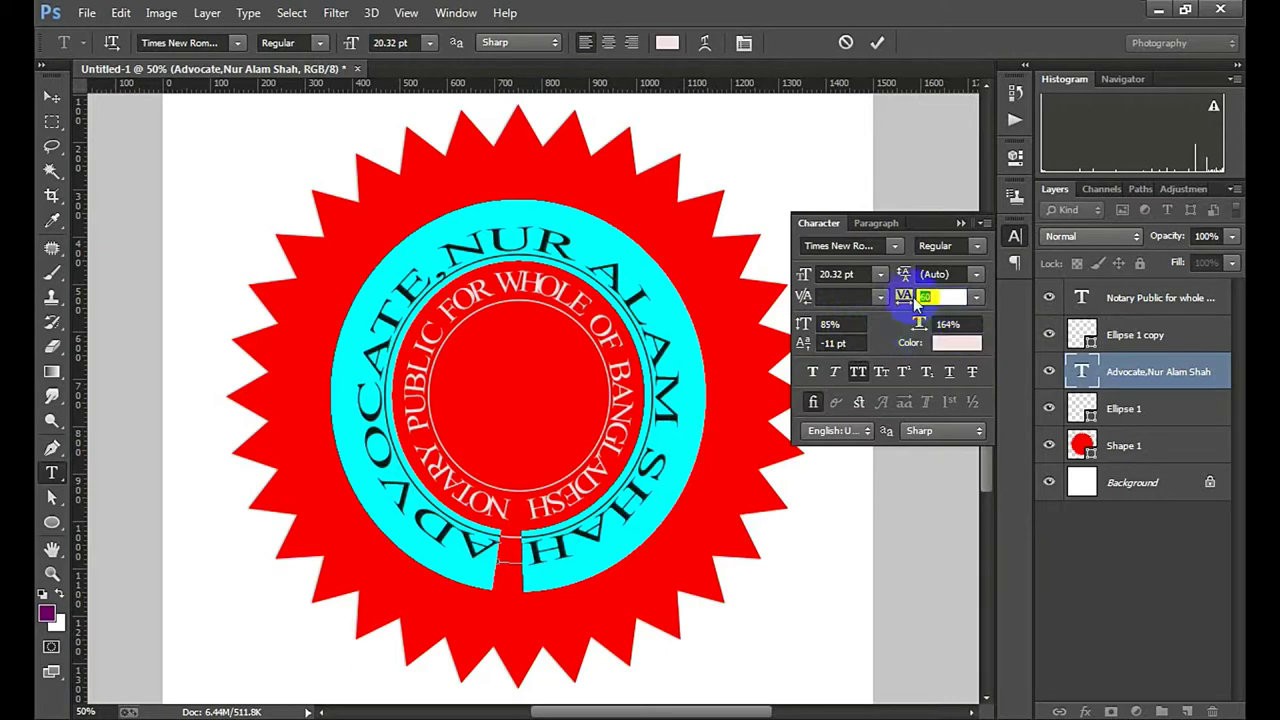
left_click(876, 44)
left_click(959, 225)
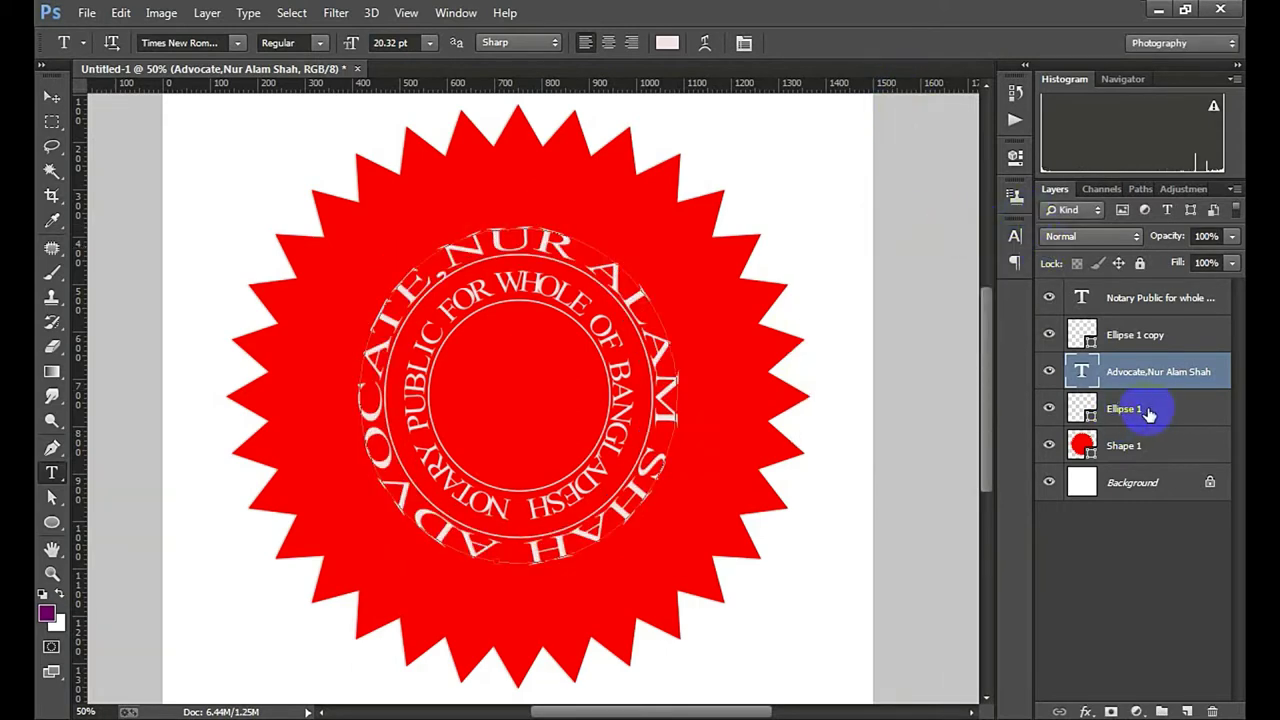
left_click(1140, 412)
Bring the Bangladesh emblem image into Untitled-1 as the top layer
scroll(561, 385, "up", 1)
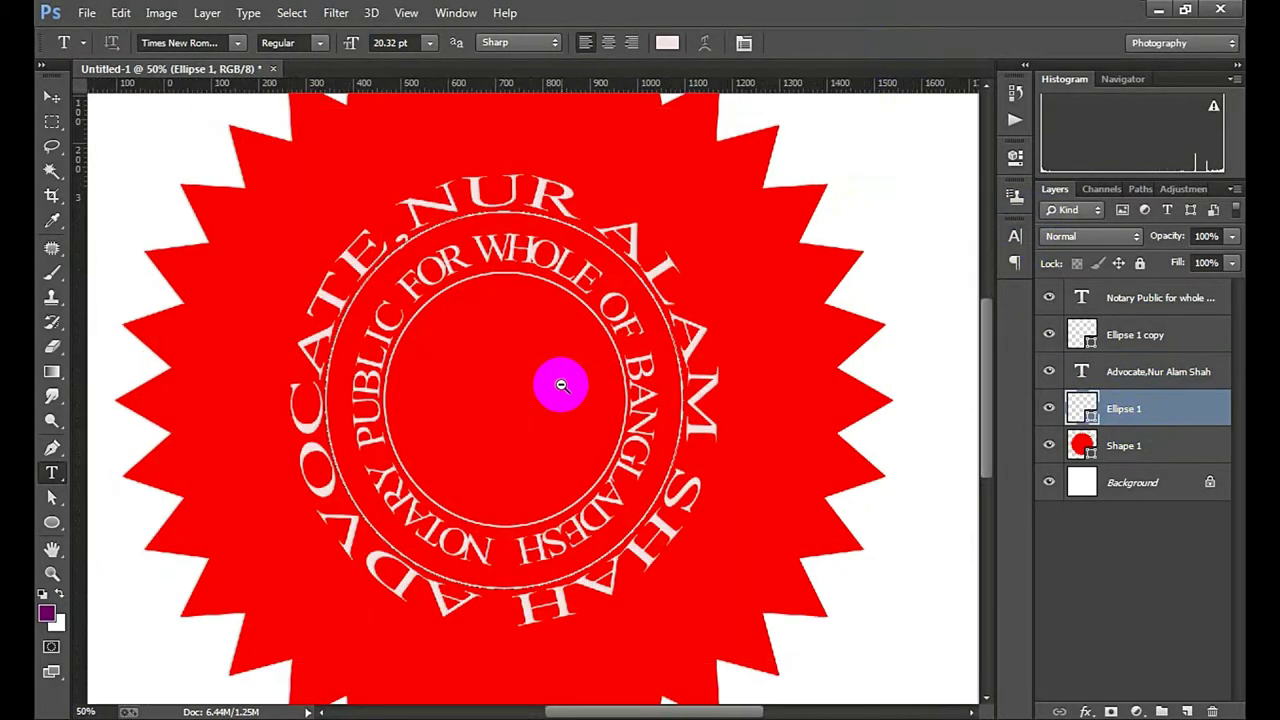
scroll(561, 385, "down", 2)
scroll(561, 385, "up", 2)
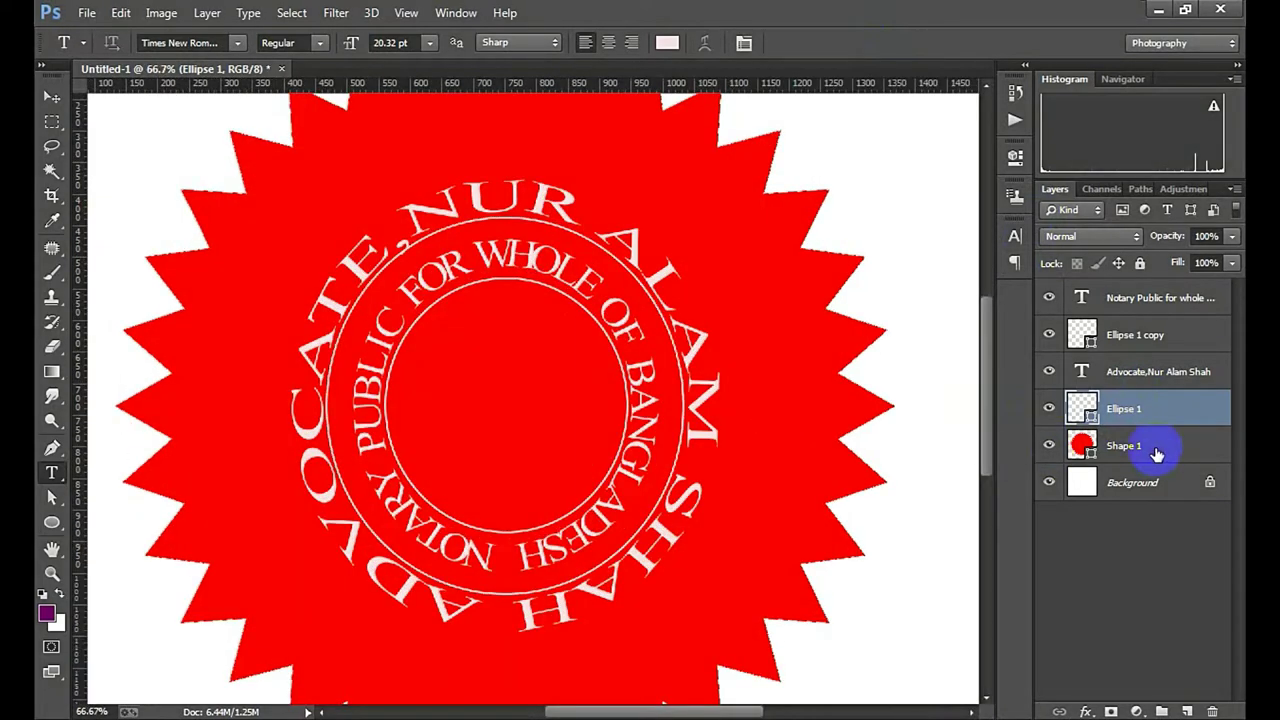
left_click(1100, 448)
scroll(555, 368, "down", 1)
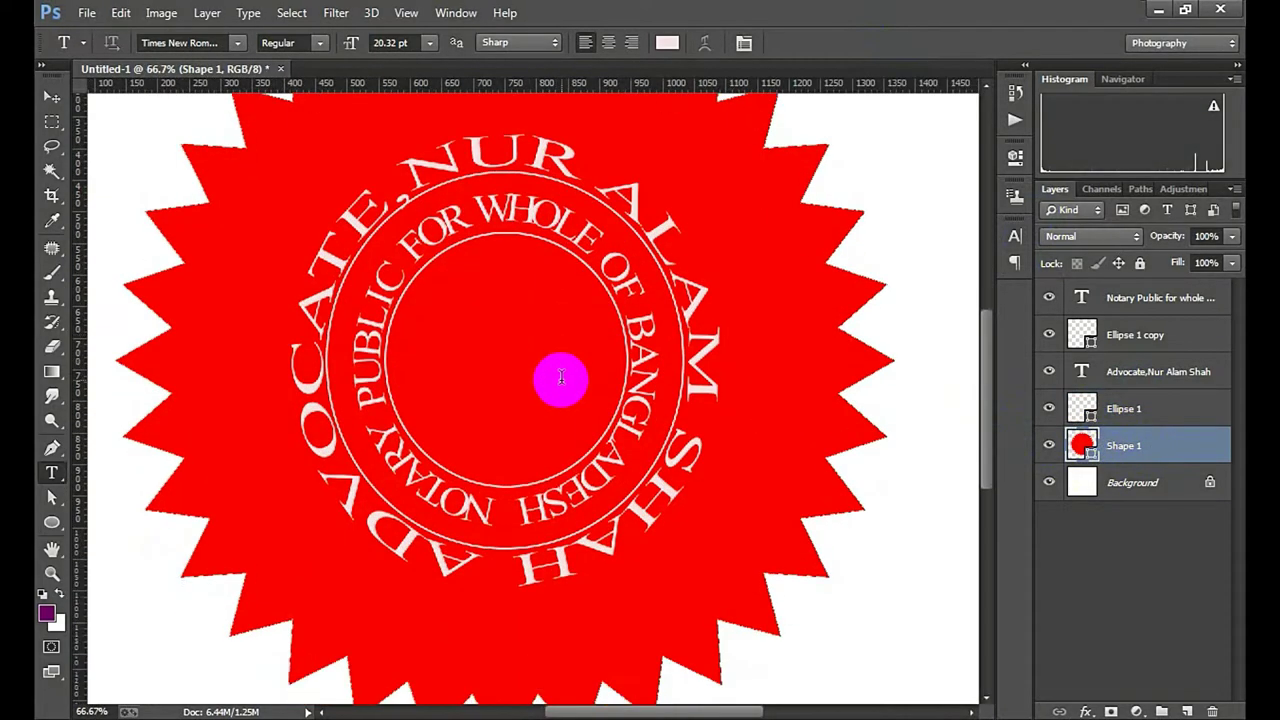
scroll(562, 380, "up", 1)
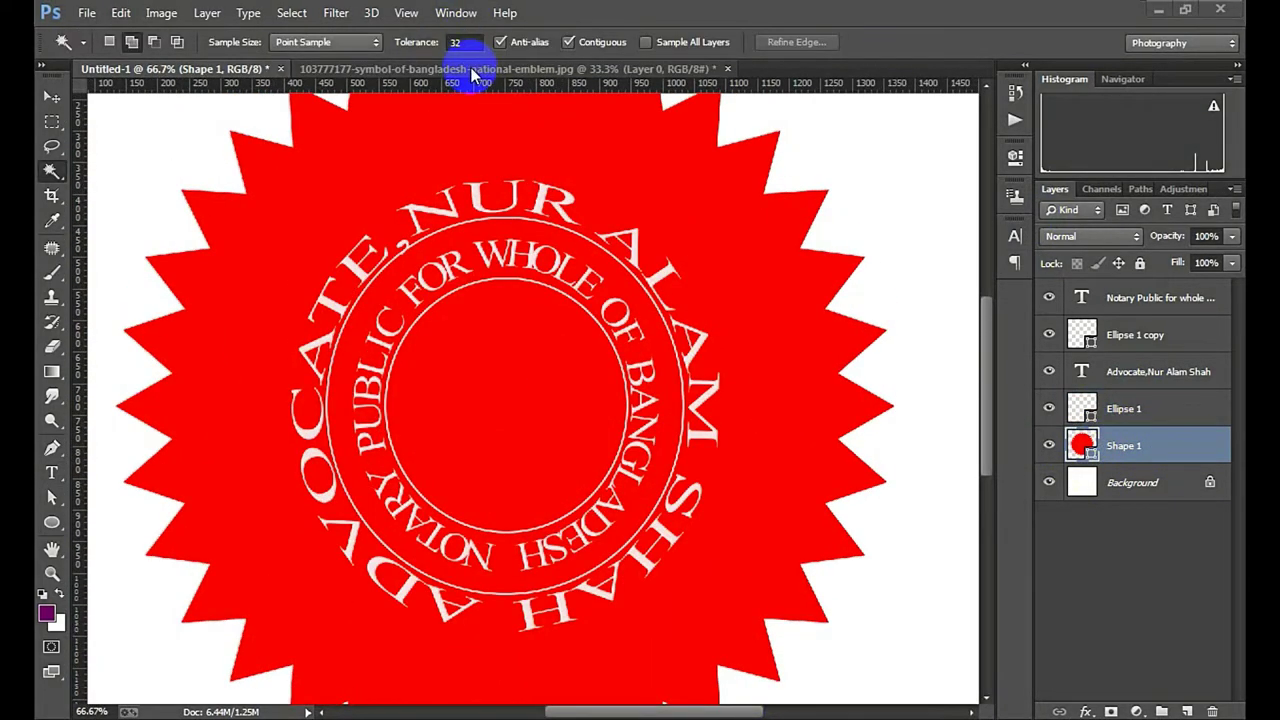
left_click(475, 70)
mouse_move(546, 392)
left_mouse_down()
mouse_move(497, 383)
mouse_move(510, 400)
left_mouse_up()
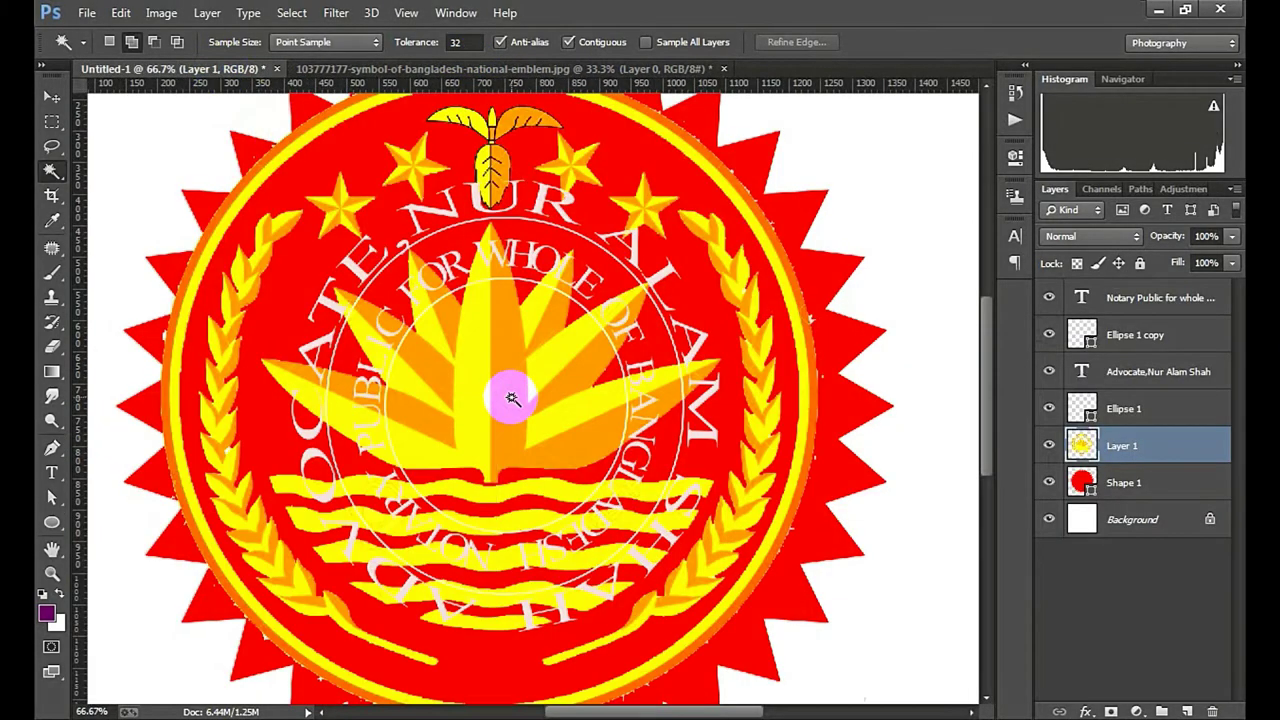
left_click_drag(1137, 432, 1118, 290)
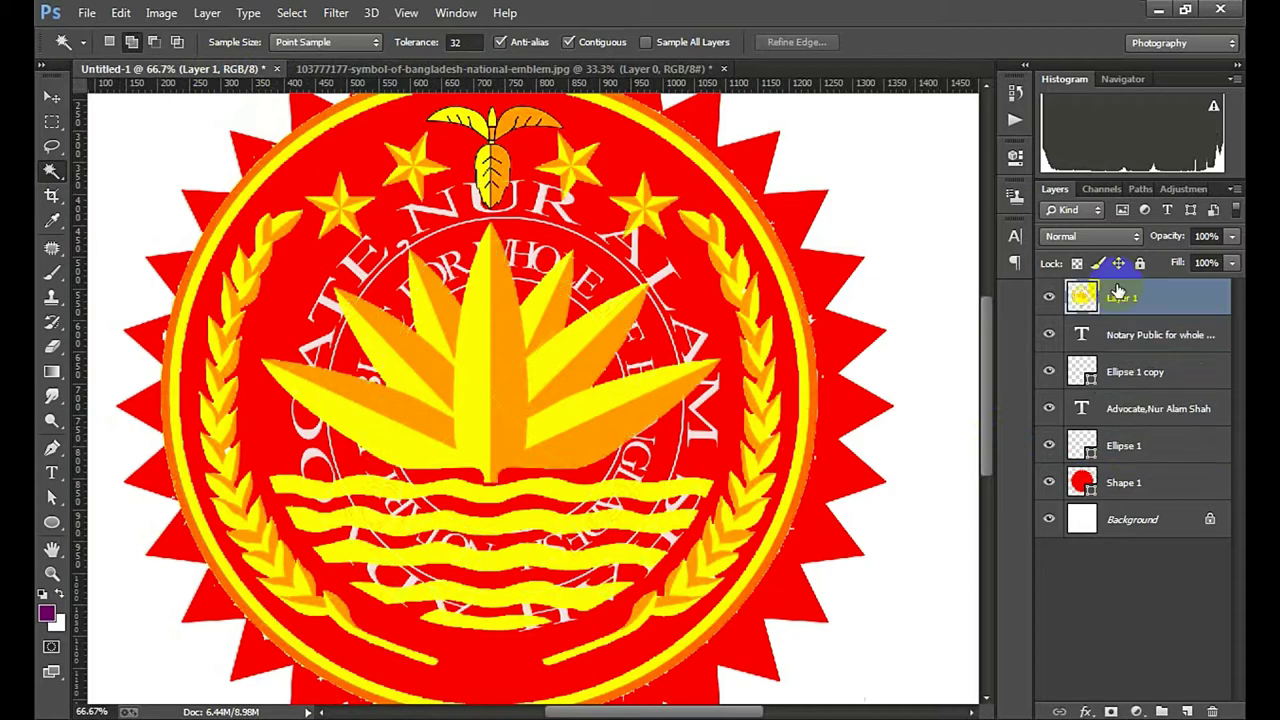
Scale the emblem to about 30% and centre it inside the inner text ring
key("ctrl+t")
scroll(729, 486, "down", 1)
key("ctrl+minus")
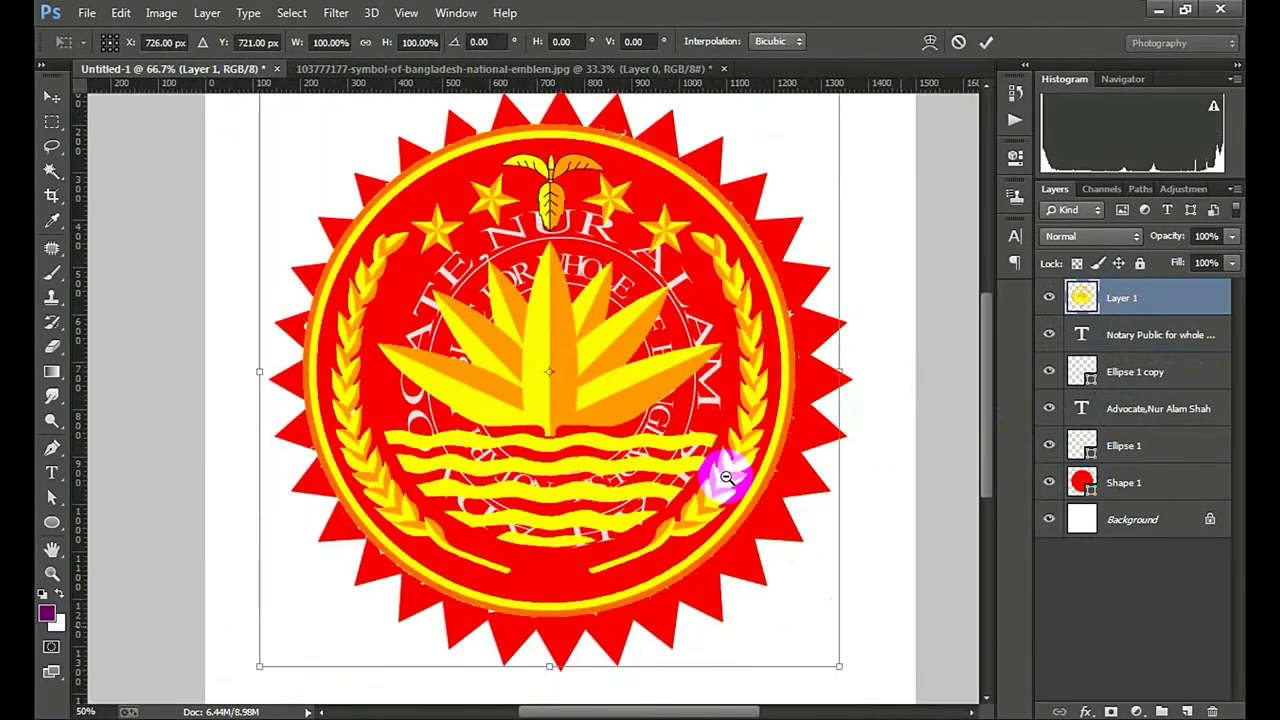
key("ctrl+minus")
left_click_drag(717, 590, 578, 443)
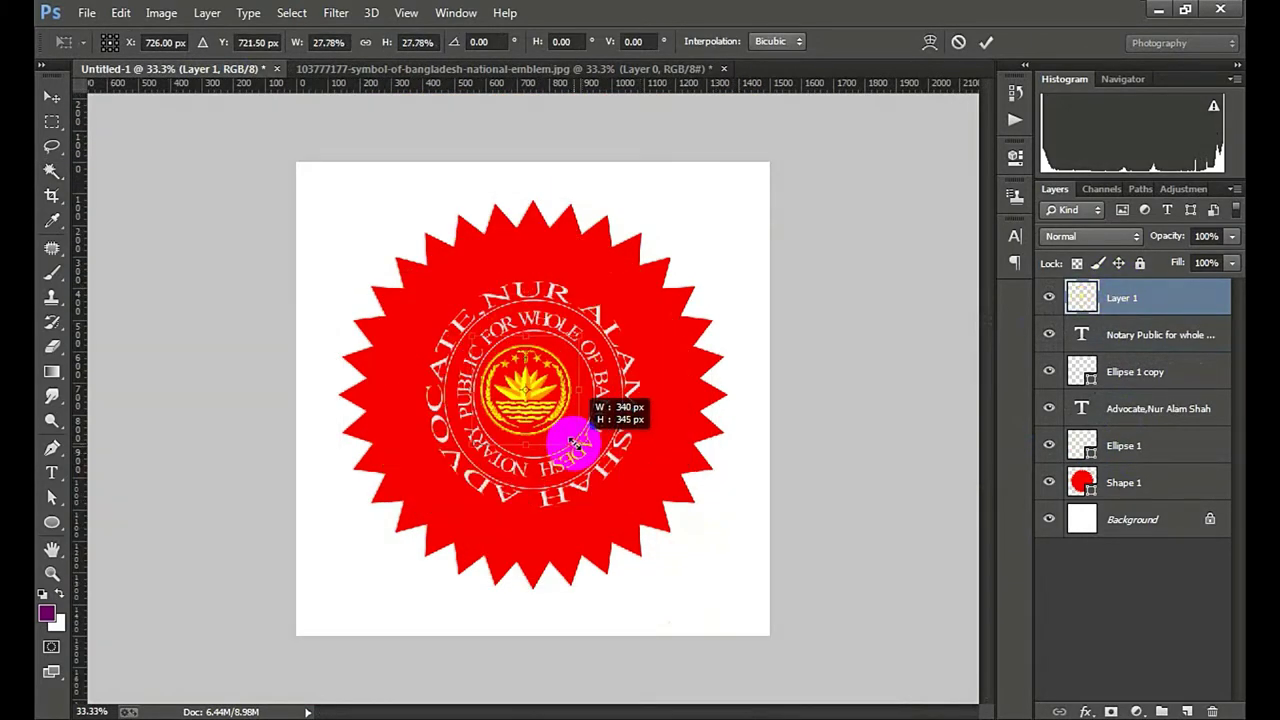
key("ctrl+plus")
key("ctrl+plus")
left_click_drag(578, 419, 596, 428)
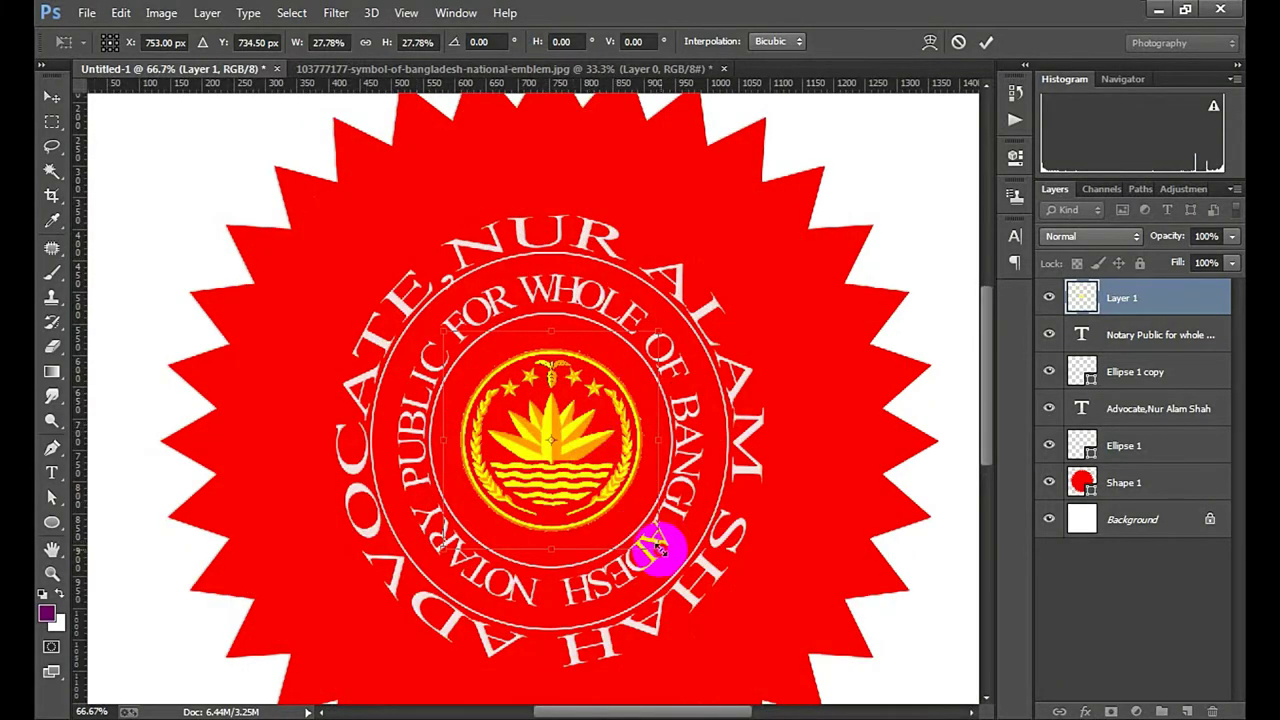
left_click_drag(659, 548, 667, 557)
key("Up")
key("Up")
key("Up")
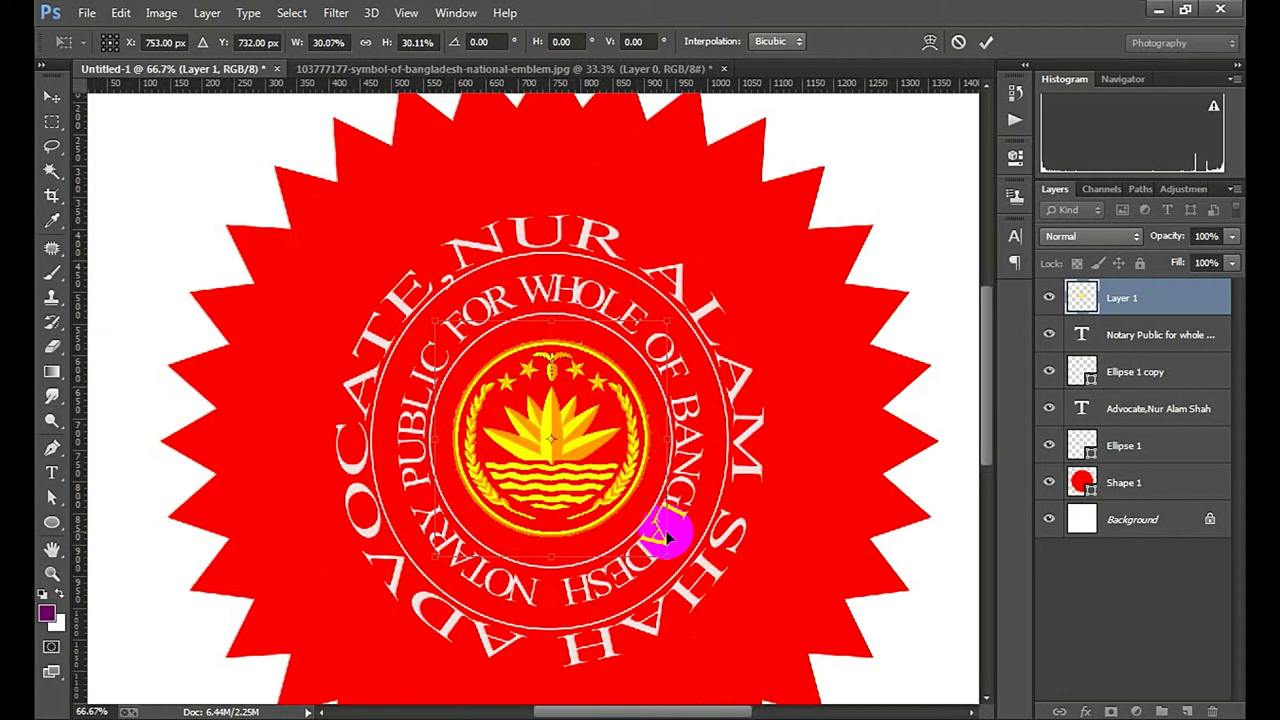
left_click(986, 43)
key("w")
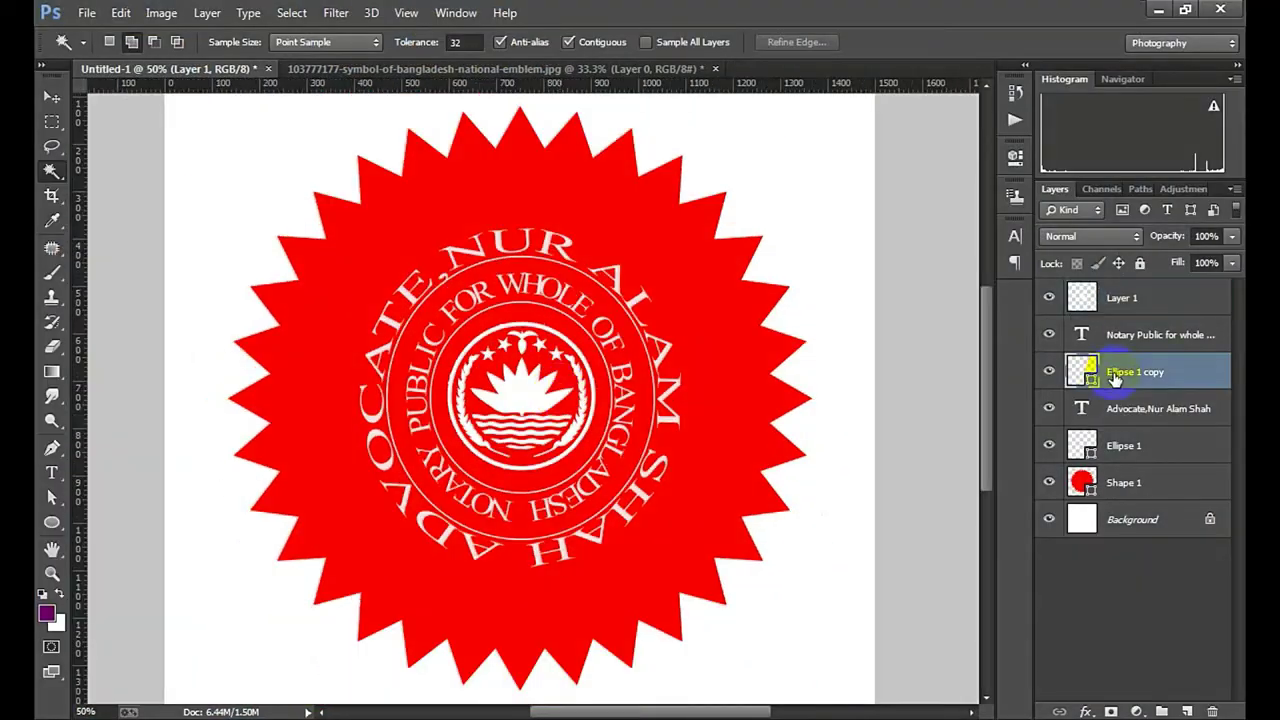
Duplicate the Ellipse 1 copy ring and enlarge it to encircle the emblem
left_click_drag(1085, 371, 1187, 711)
key("ctrl+t")
left_click_drag(655, 535, 686, 580)
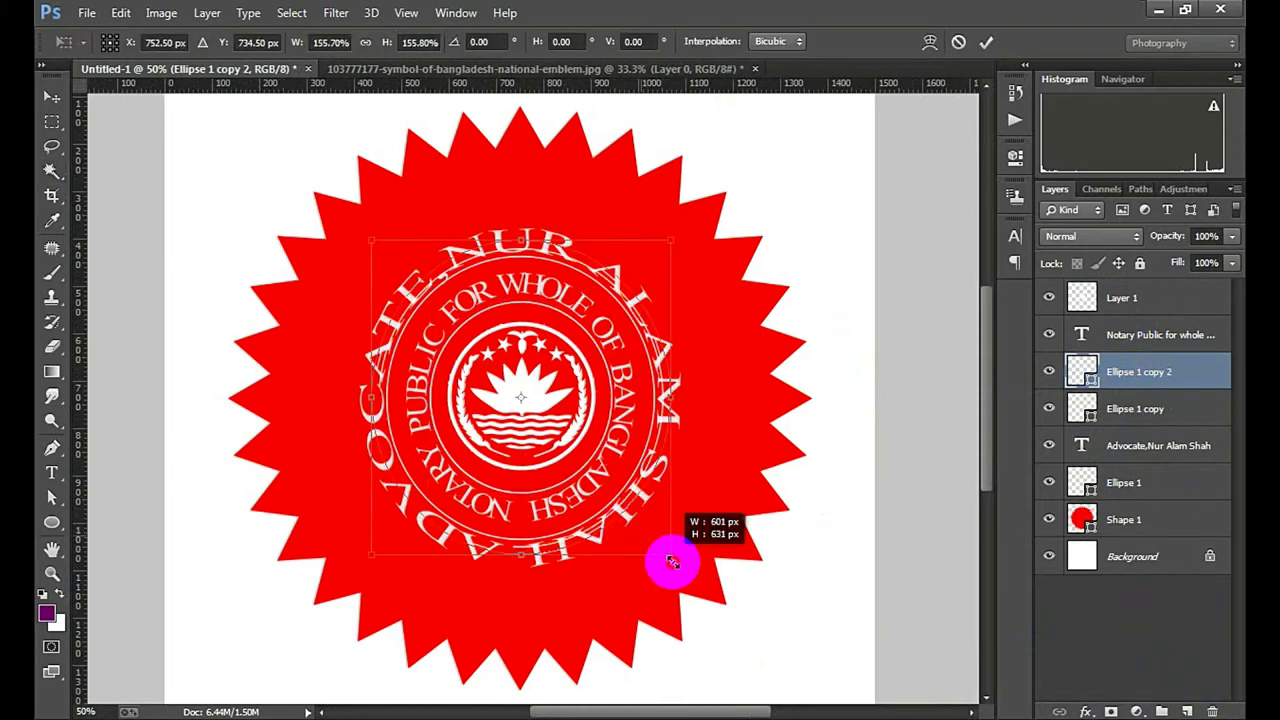
left_click(986, 42)
key("w")
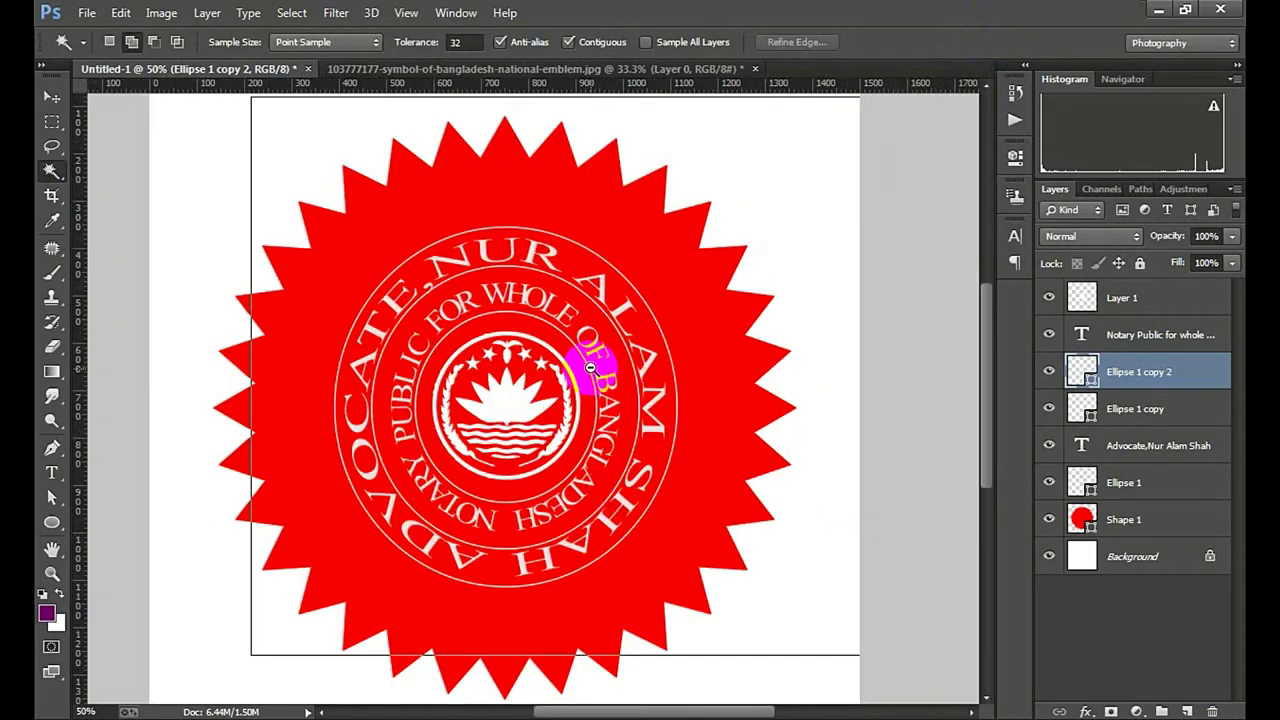
Group the layers from Ellipse 1 up to the emblem layer into Group 1
scroll(650, 420, "down", 2)
left_click_drag(1090, 490, 445, 378)
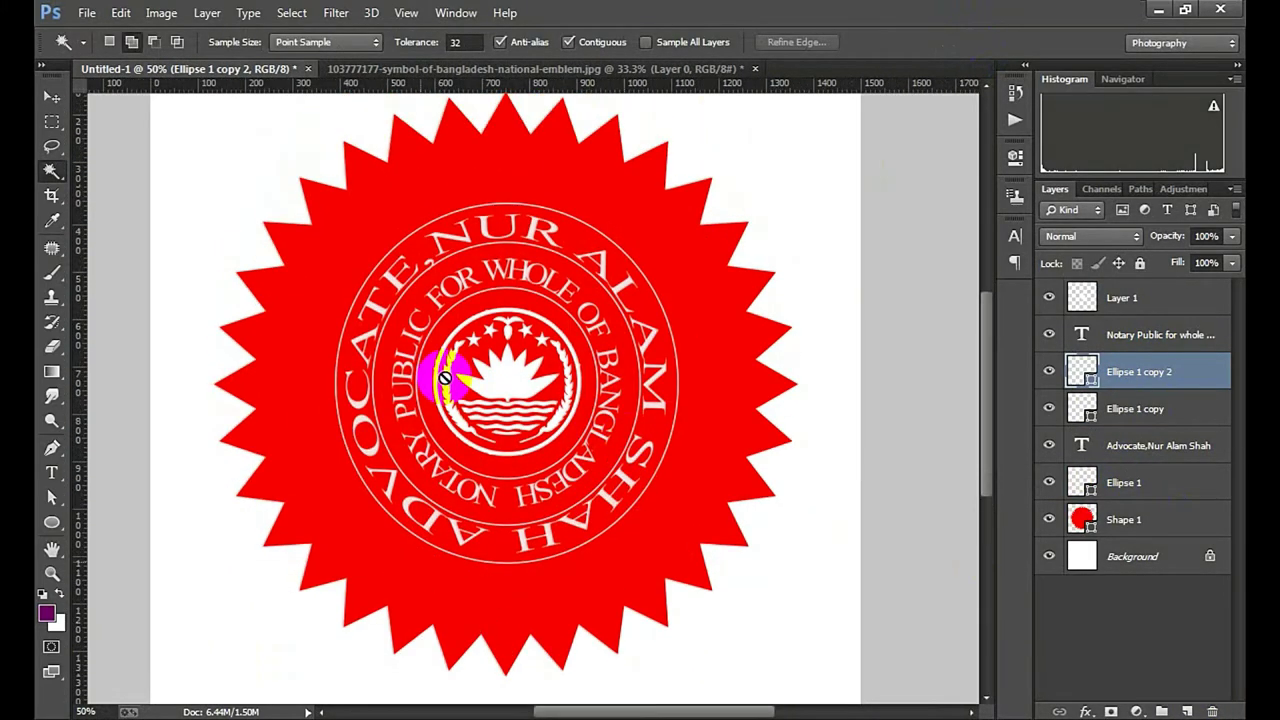
left_click(1136, 490, "shift")
left_click(1128, 297, "shift")
key("ctrl+g")
double_click(1170, 297)
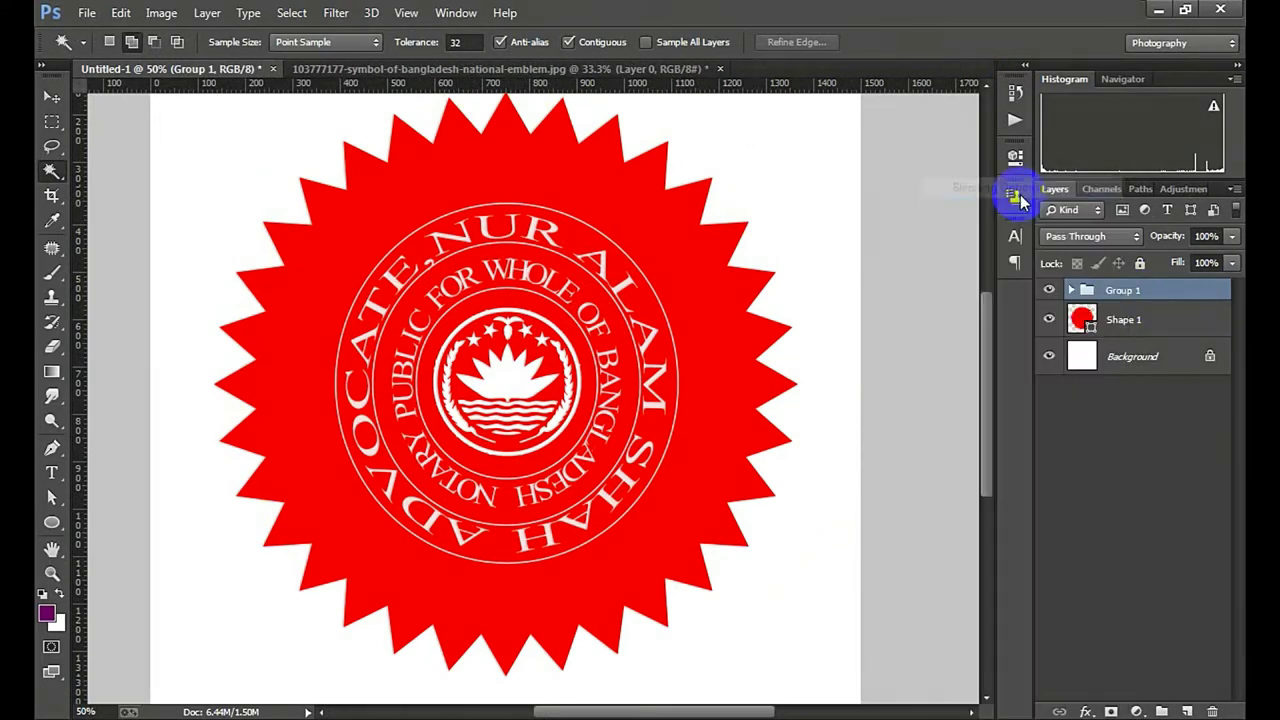
Add Bevel & Emboss to Group 1, trying lower opacity and about 17% fill
left_click(671, 174)
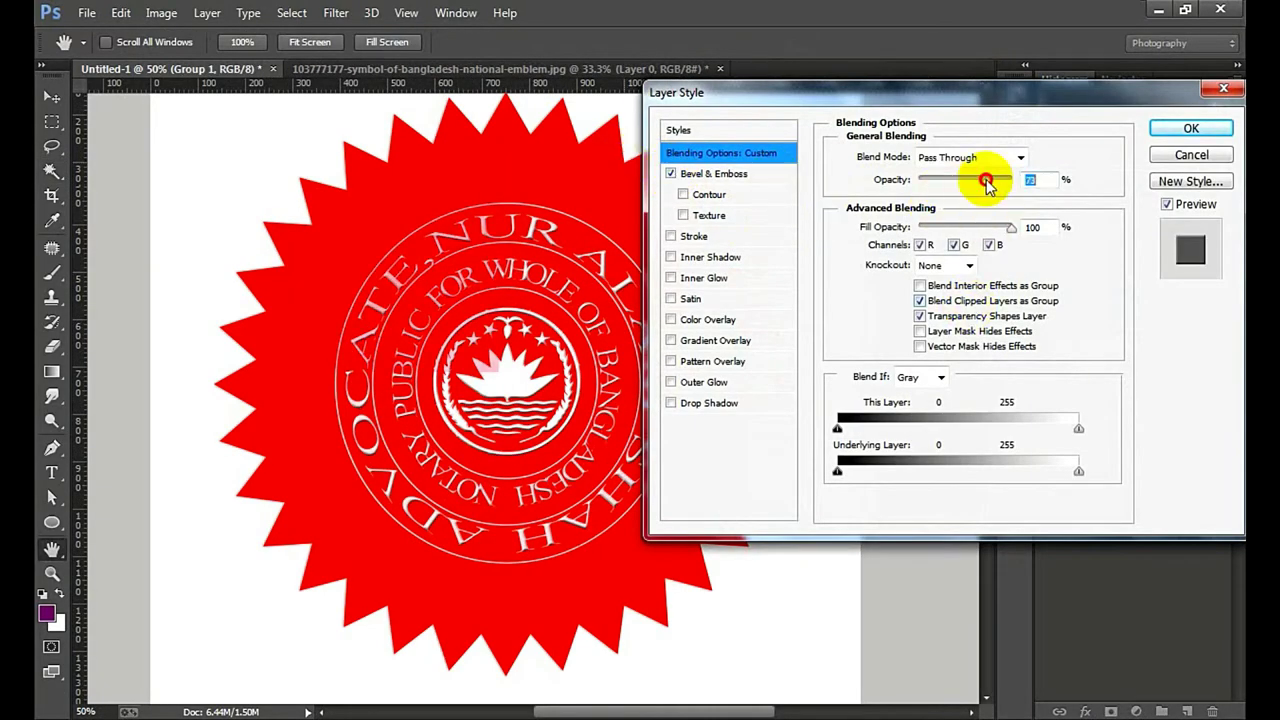
mouse_move(1011, 180)
left_mouse_down()
mouse_move(949, 178)
mouse_move(966, 180)
left_mouse_up()
mouse_move(1011, 227)
left_mouse_down()
mouse_move(991, 222)
mouse_move(1011, 227)
left_mouse_up()
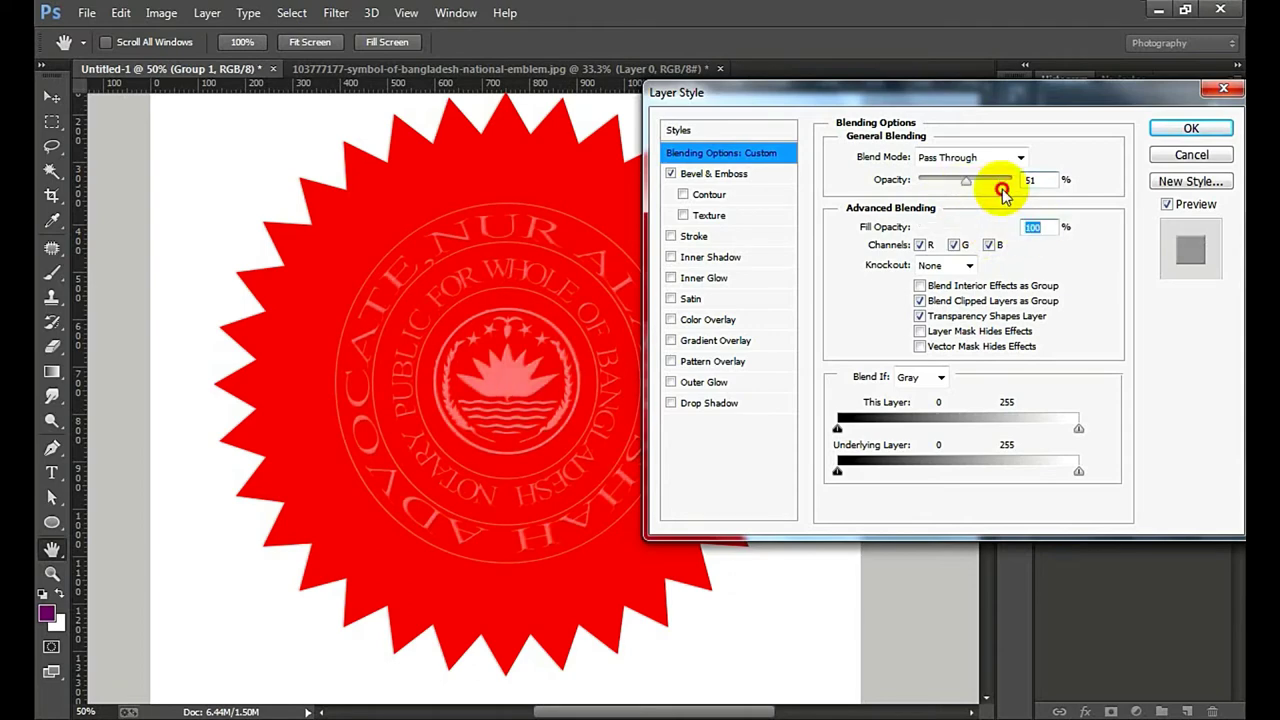
mouse_move(966, 180)
left_mouse_down()
mouse_move(955, 180)
mouse_move(1011, 180)
left_mouse_up()
left_click_drag(1011, 227, 935, 227)
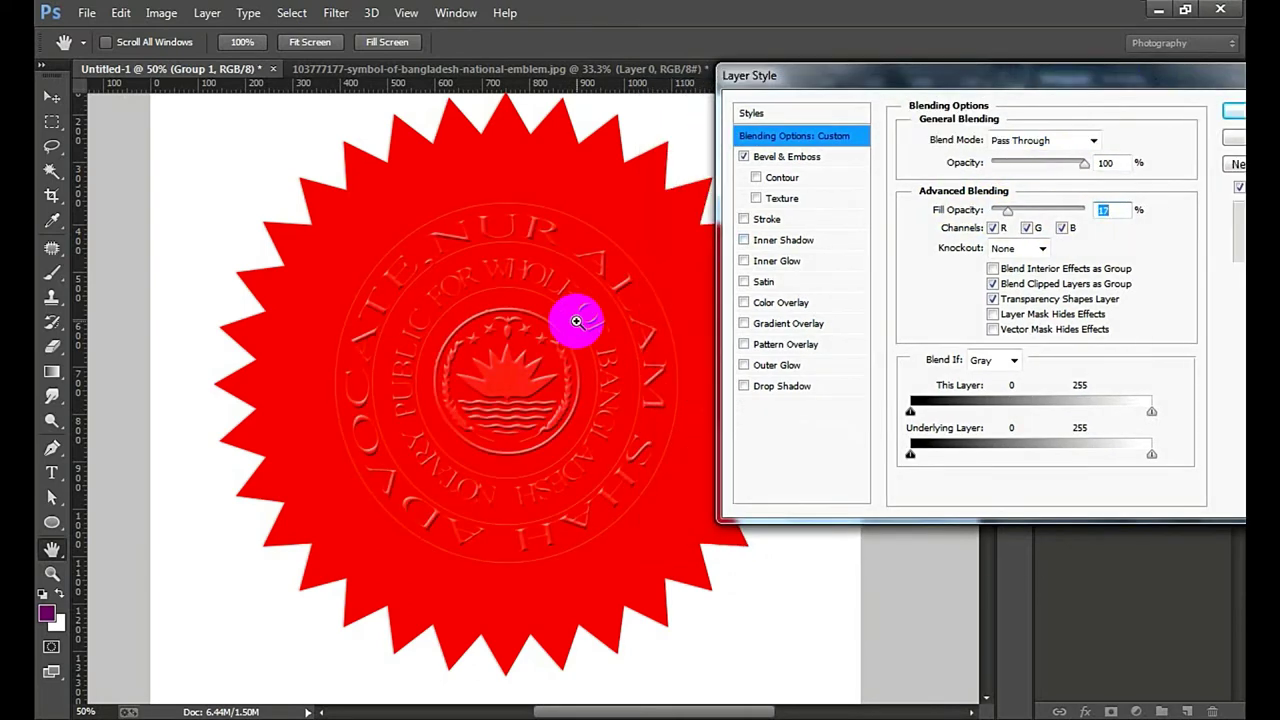
key("alt+space")
key("Escape")
key("Return")
key("w")
scroll(530, 310, "up", 2)
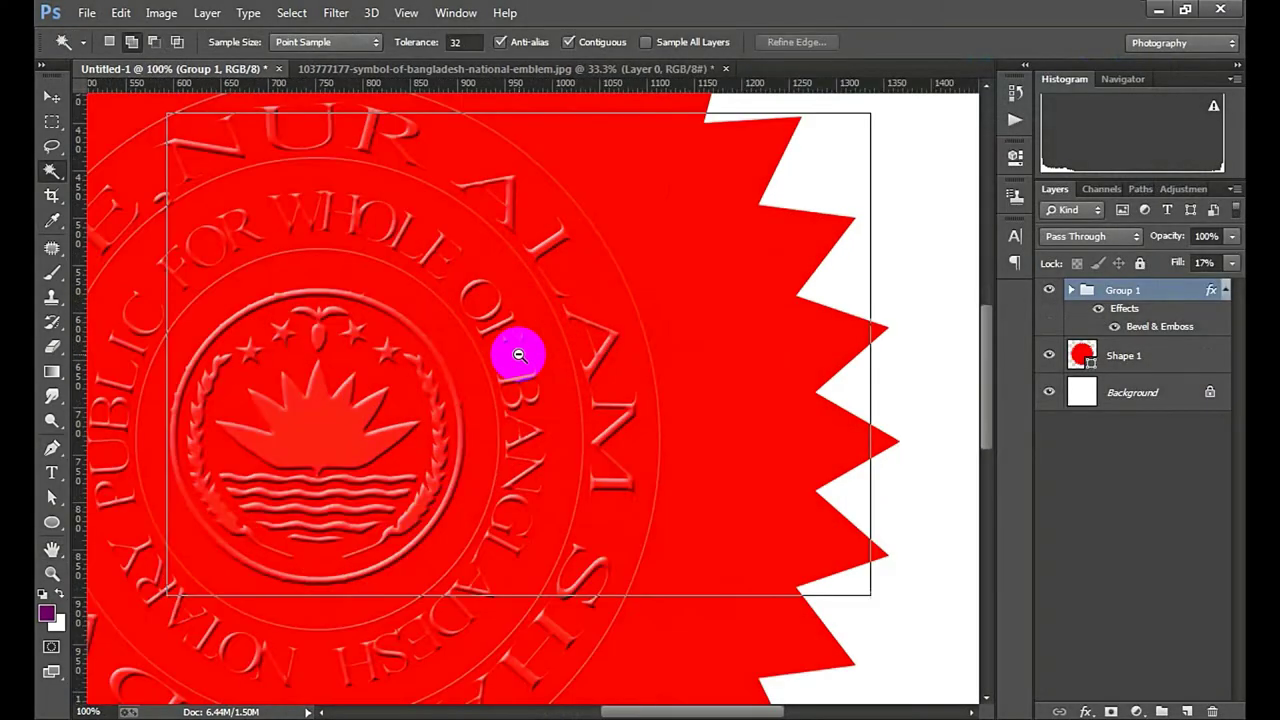
scroll(603, 320, "down", 3)
scroll(614, 363, "up", 1)
Adjust Group 1's style to 100% opacity and 16% fill, and apply it
double_click(1101, 293)
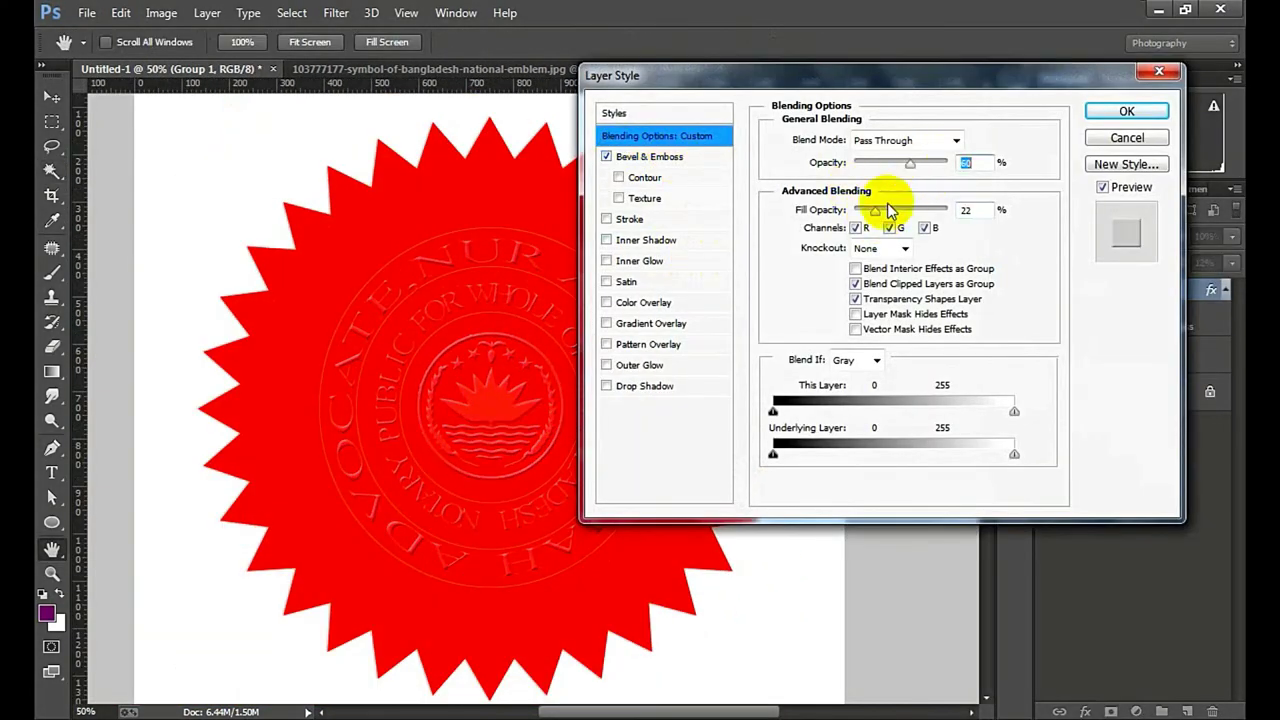
left_click_drag(876, 210, 865, 210)
left_click(972, 164)
type("100")
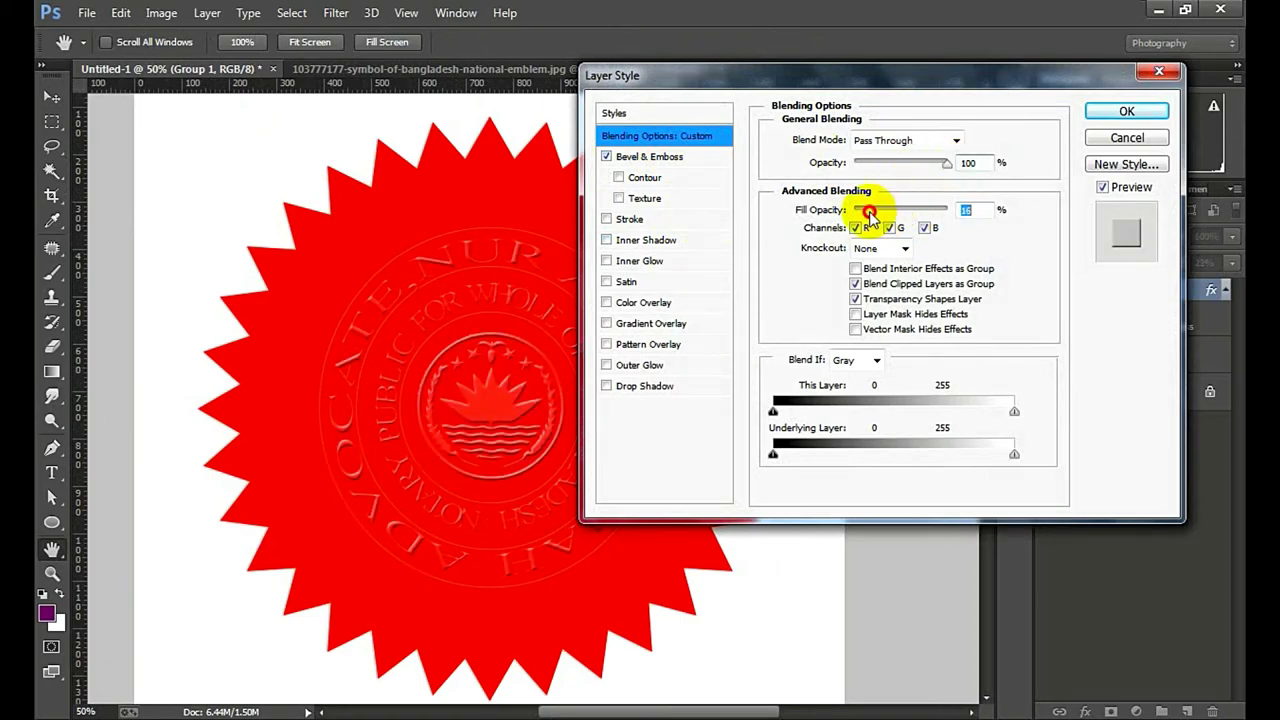
left_click(1125, 110)
key("w")
scroll(523, 380, "up", 2)
scroll(585, 367, "up", 1)
scroll(585, 367, "down", 3)
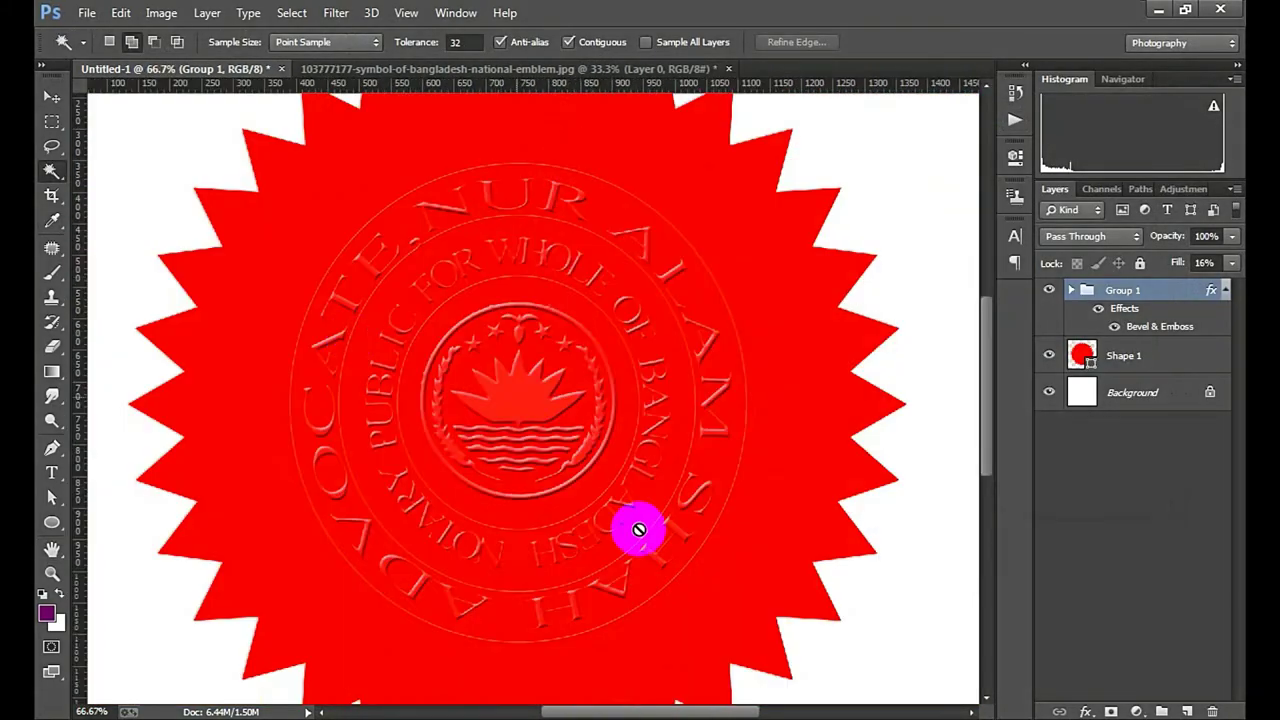